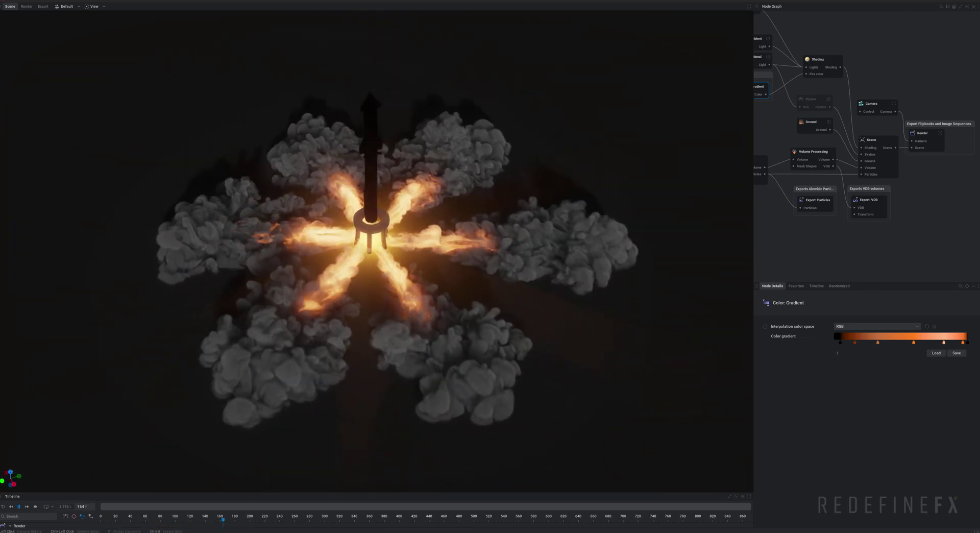
drag(559, 276, 531, 322)
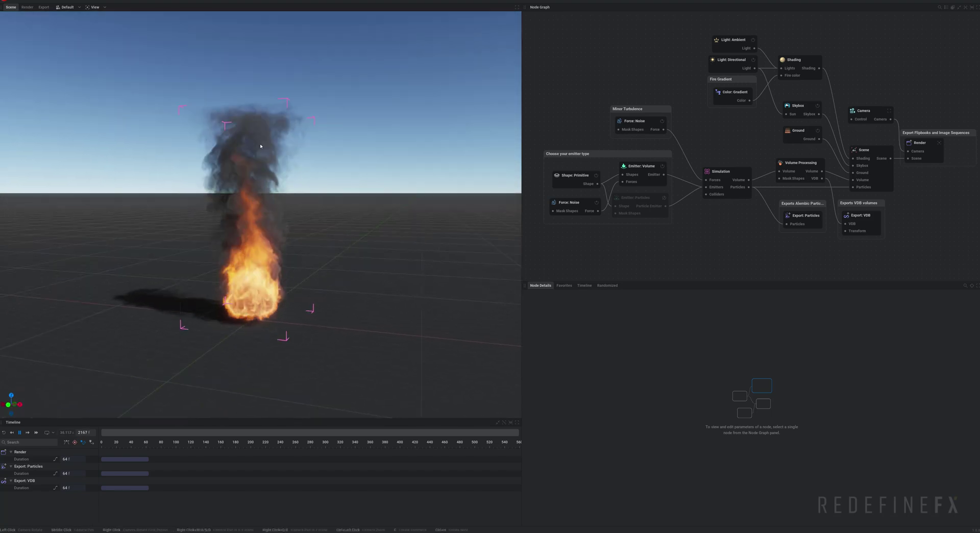
Delete the force, shape and emitter nodes feeding the simulation, and disable the Skybox node.
middle_drag(653, 130, 685, 130)
drag(560, 66, 692, 241)
key(Delete)
middle_drag(662, 200, 608, 193)
click(819, 104)
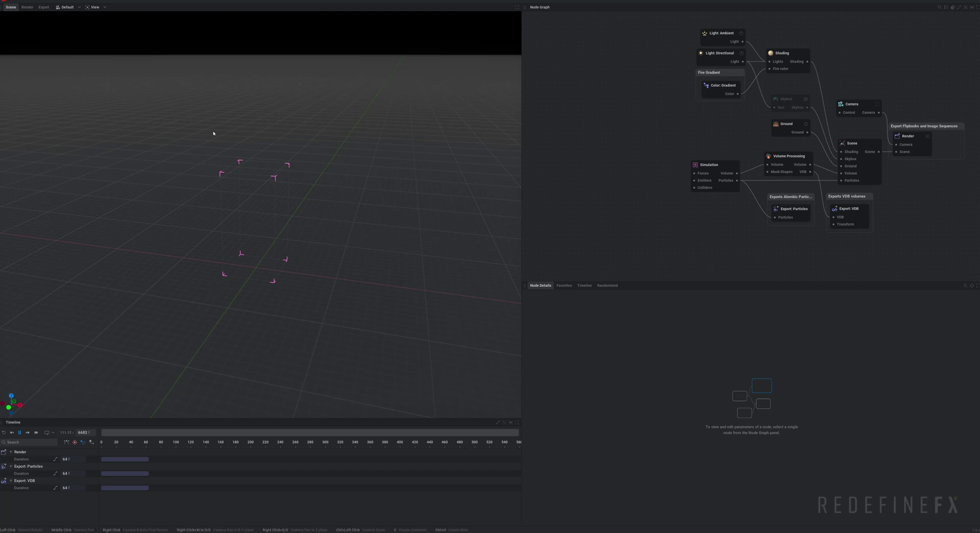
Set the Simulation node's voxel size to 0.5 m.
click(707, 171)
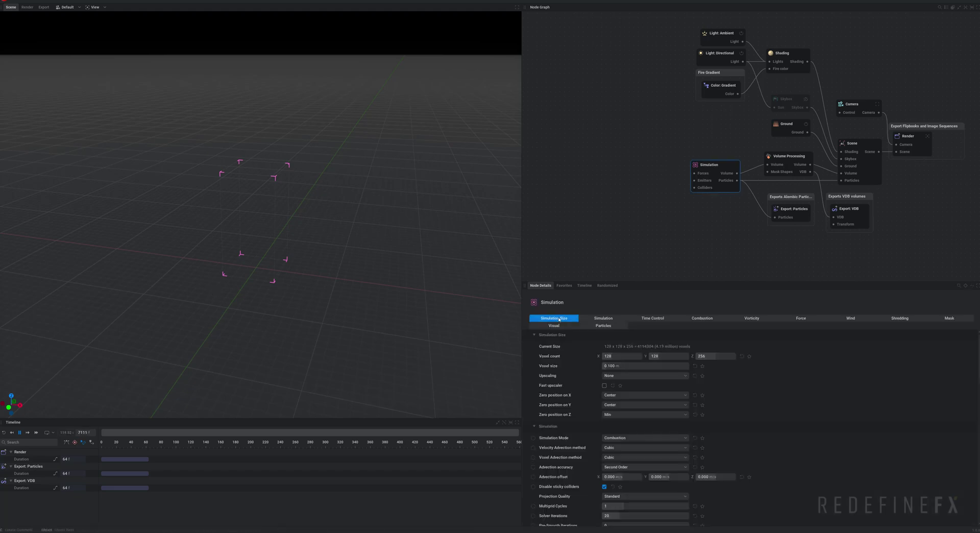
click(621, 369)
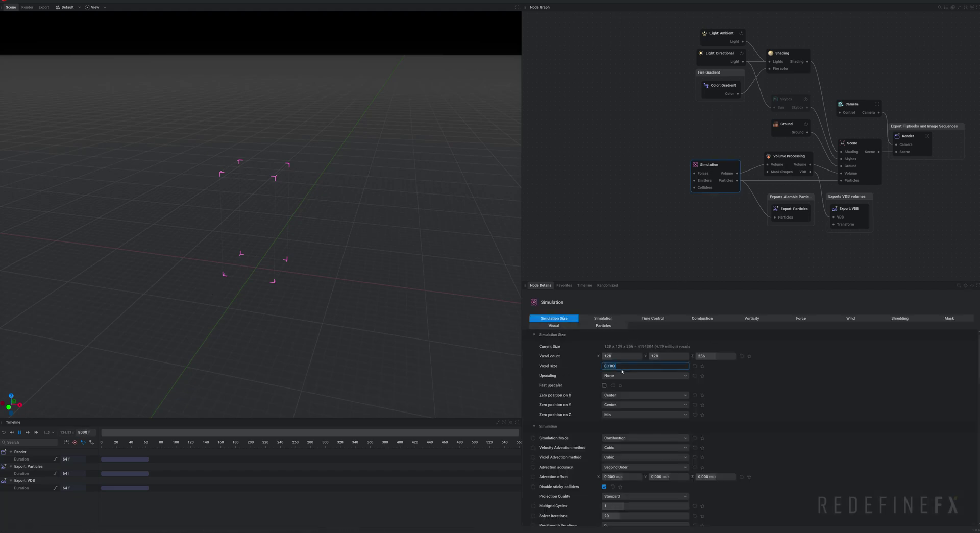
text(0.5)
key(Return)
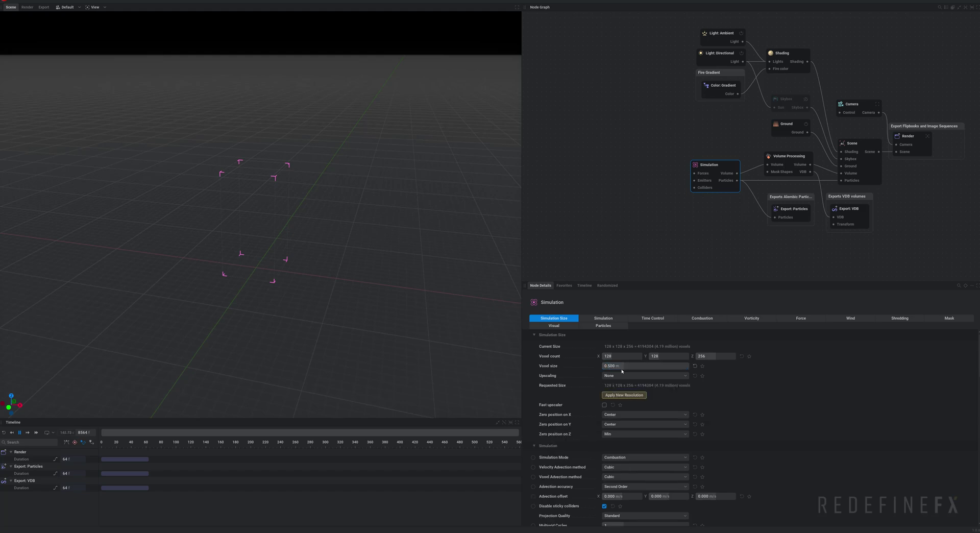
Set the simulation's voxel count to 500 in X, 500 in Y and 50 in Z, and apply the new resolution.
click(615, 356)
text(500)
key(Tab)
text(500)
click(720, 357)
text(50)
click(621, 396)
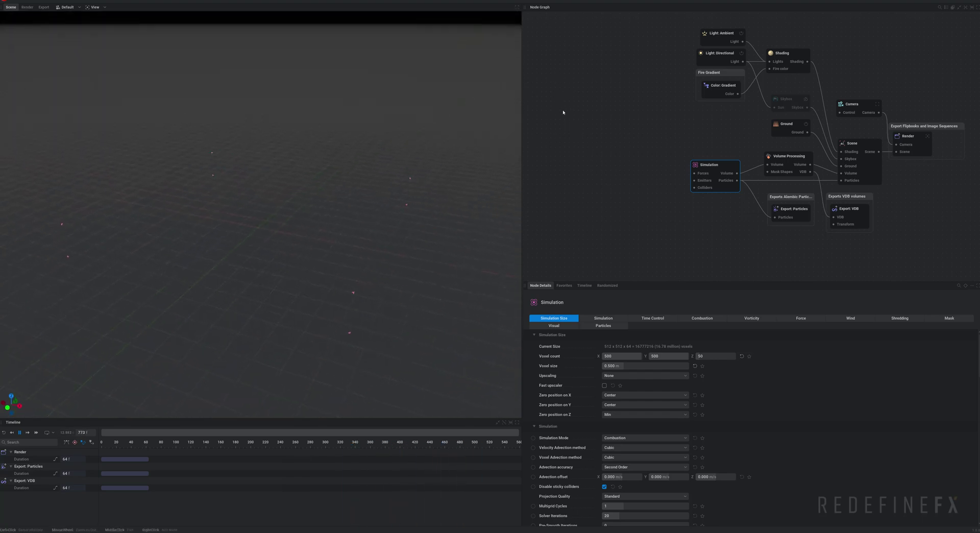
Add an Import node and load the Starship S24 B7 V4 rocket model into it.
right_click(563, 112)
click(584, 148)
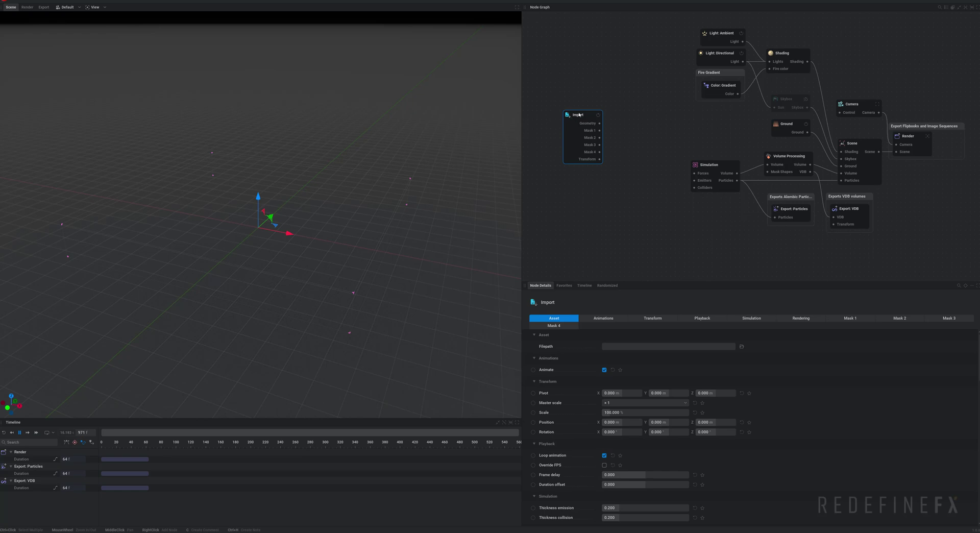
click(742, 346)
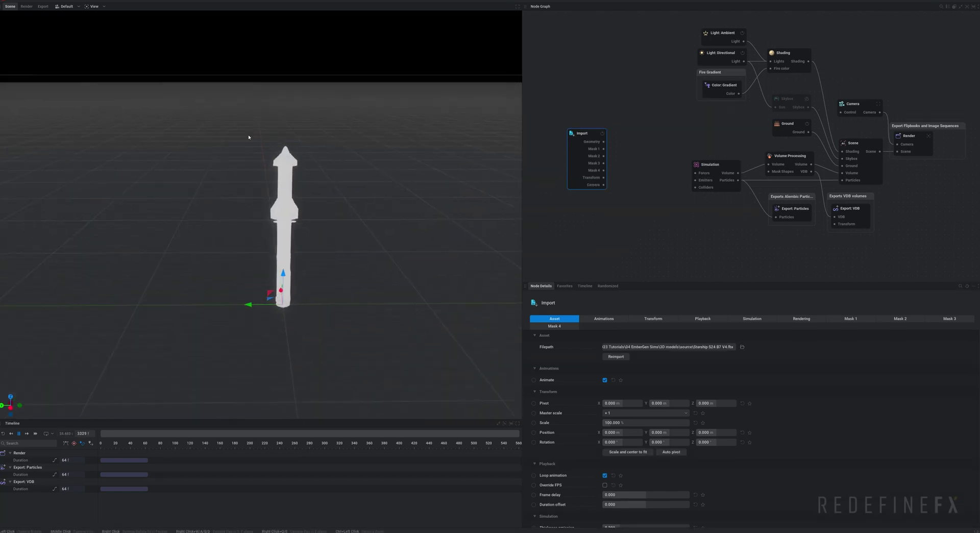
Scale the imported rocket to 300% and raise it to about 14.9 m on Z.
drag(322, 188, 327, 197)
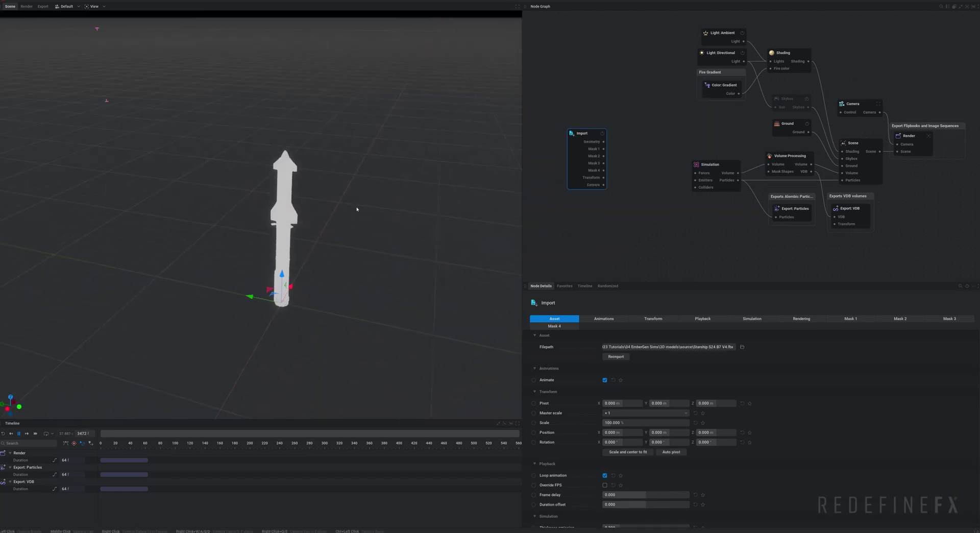
double_click(613, 423)
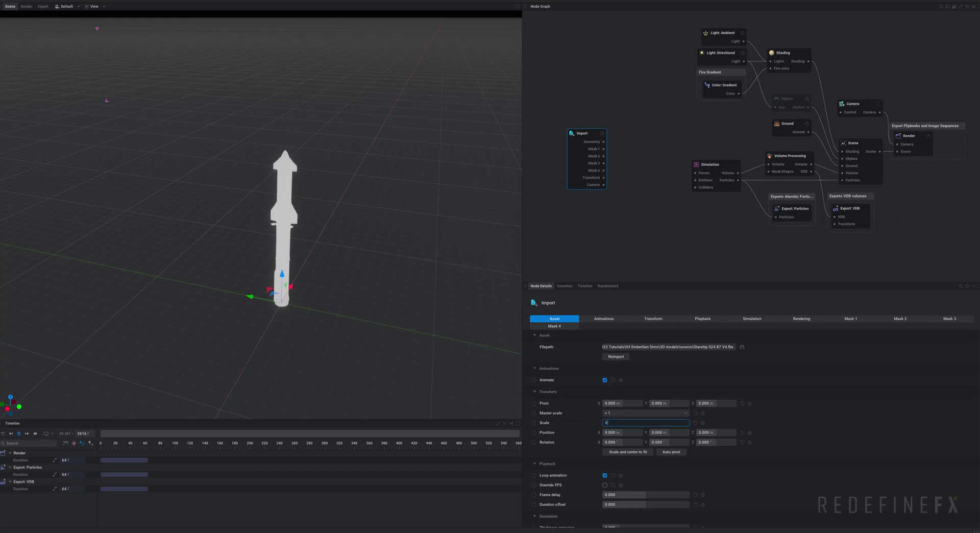
key(Return)
scroll(252, 224, down, 5)
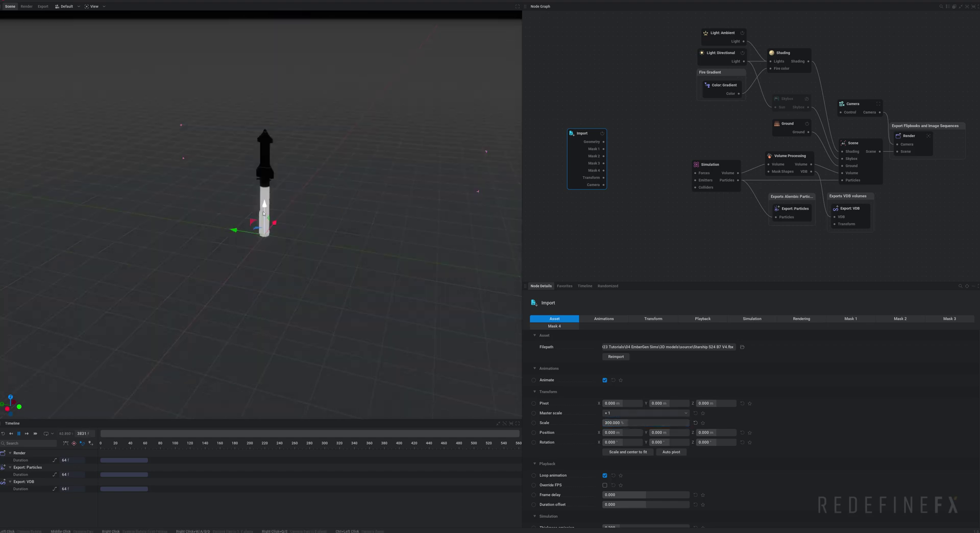
drag(263, 214, 264, 186)
Load launchpad_01.fbx through a second Import node, and size it with a master scale of ×10 and a scale of 120%.
right_click(577, 204)
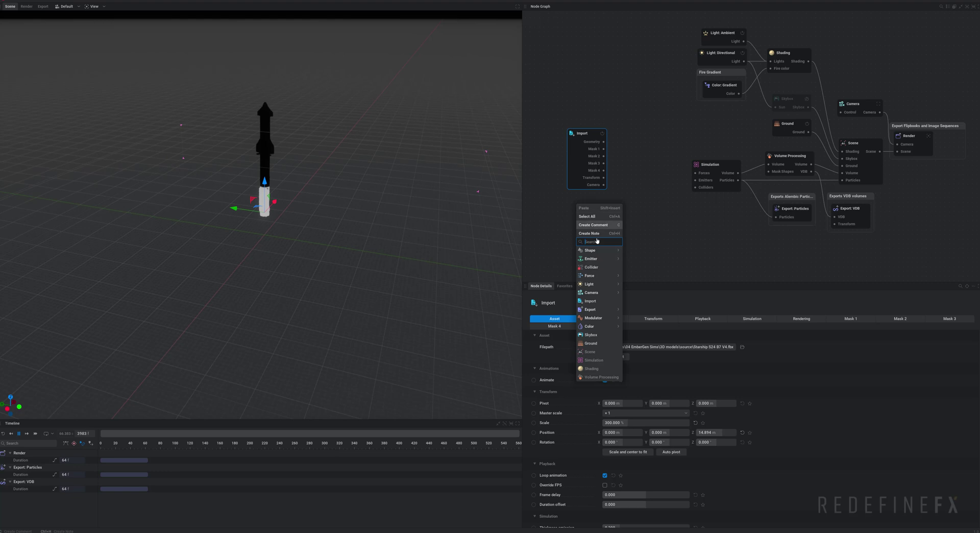
click(589, 301)
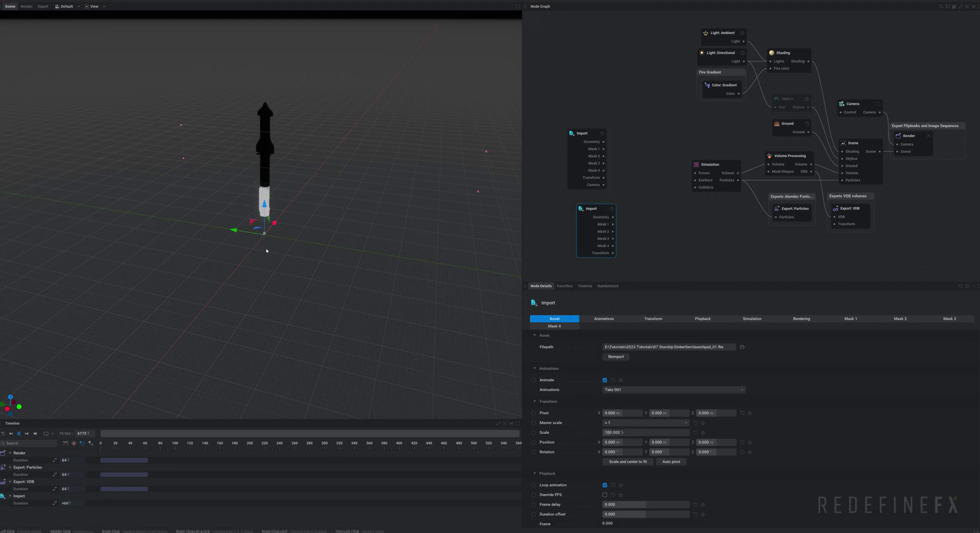
scroll(277, 231, up, 2)
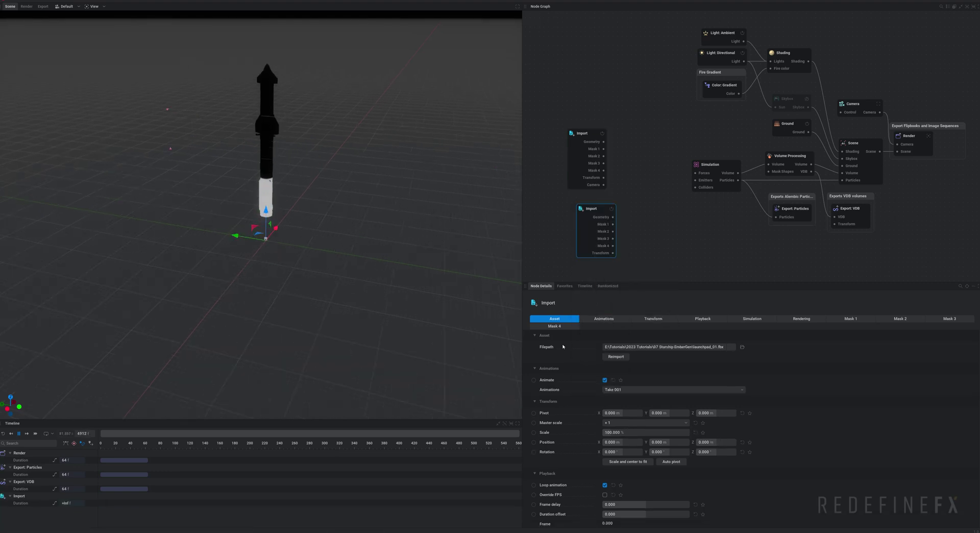
click(608, 426)
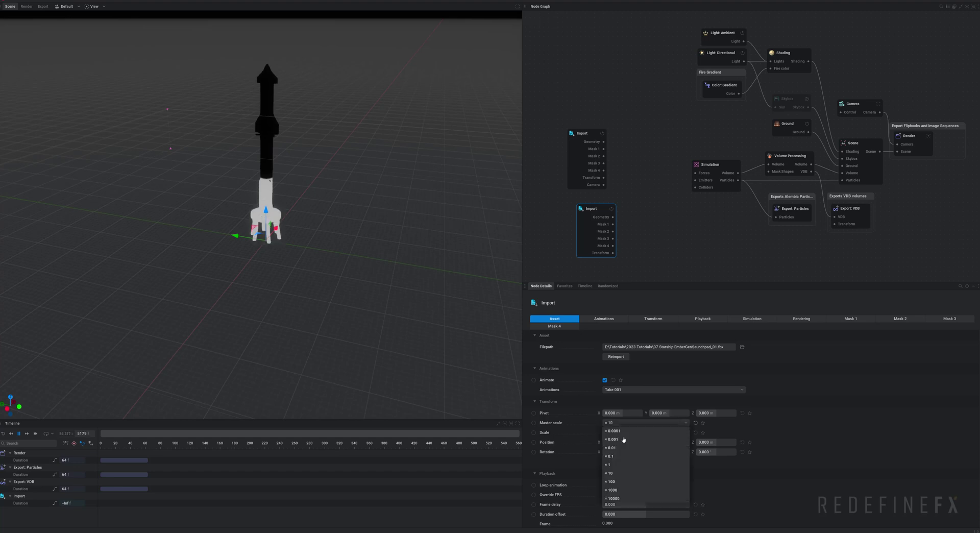
click(615, 472)
double_click(615, 434)
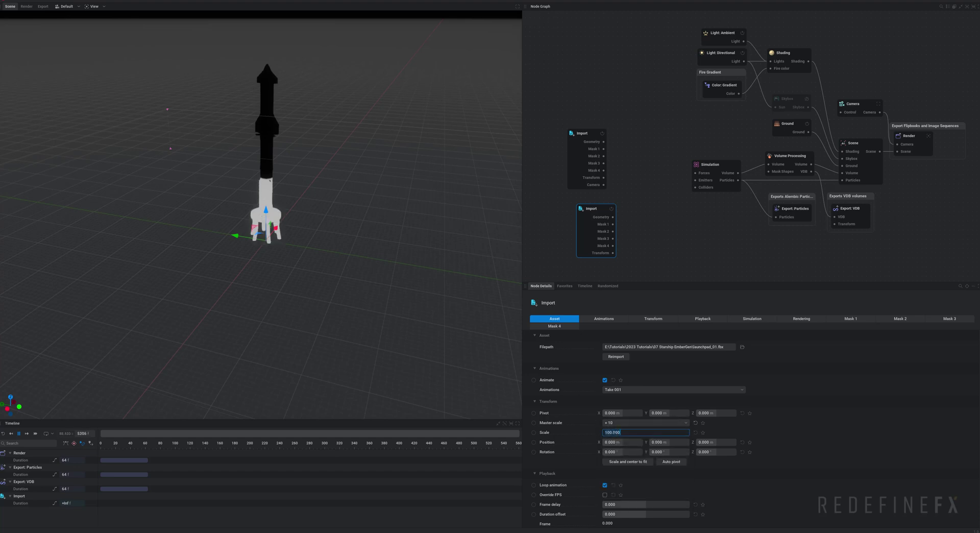
text(120)
key(Return)
scroll(298, 192, up, 5)
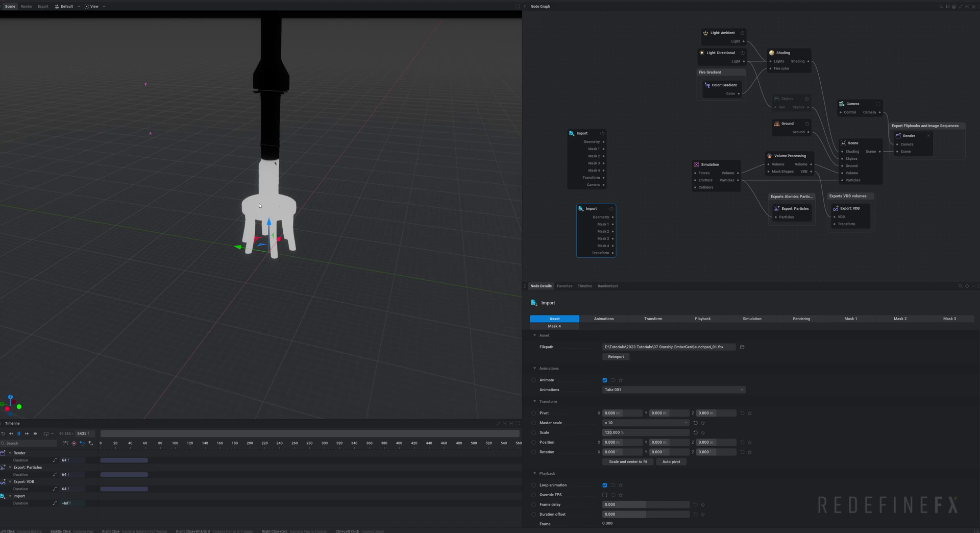
Add a Shape: Primitive node of type Tube, placed about 3.1 m up on Z beneath the launch pad's ring.
scroll(297, 192, down, 6)
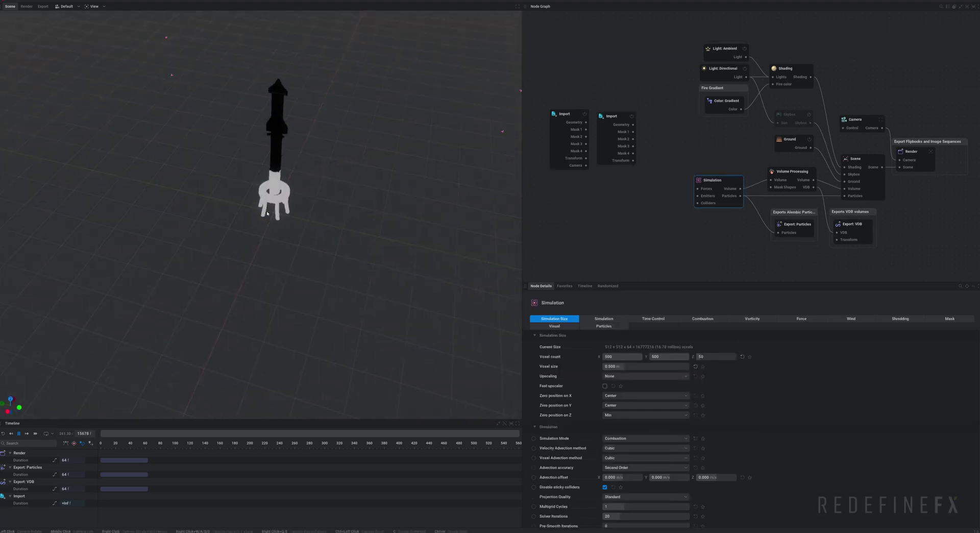
scroll(266, 213, up, 8)
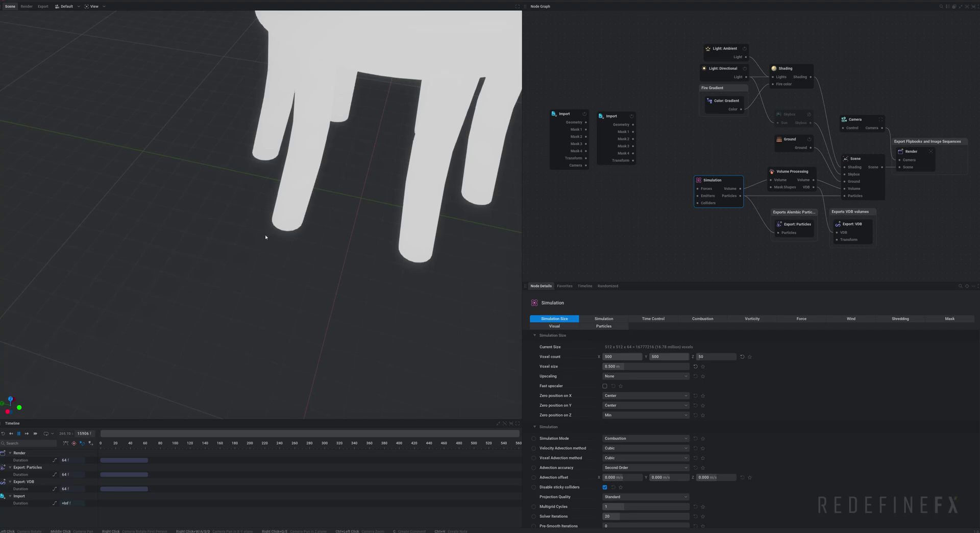
scroll(314, 251, down, 2)
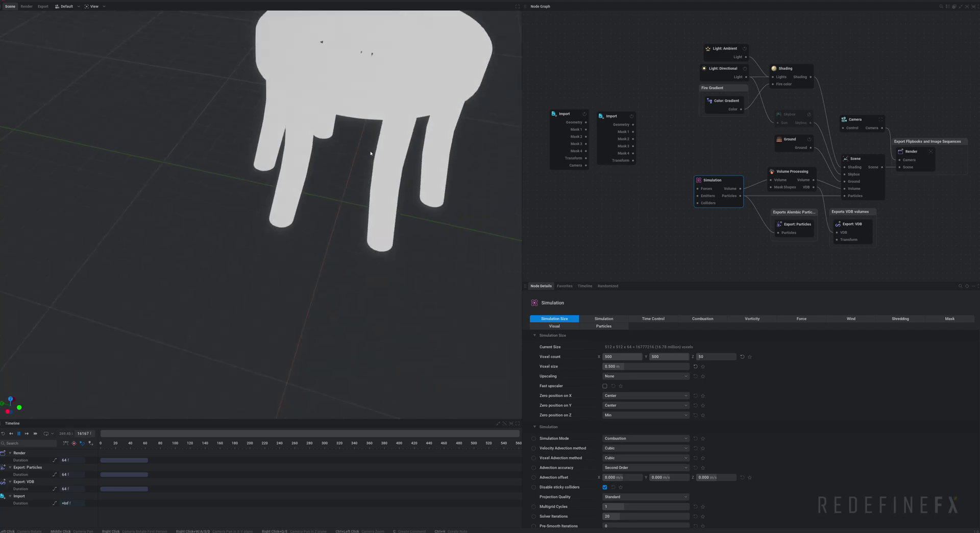
drag(314, 186, 270, 130)
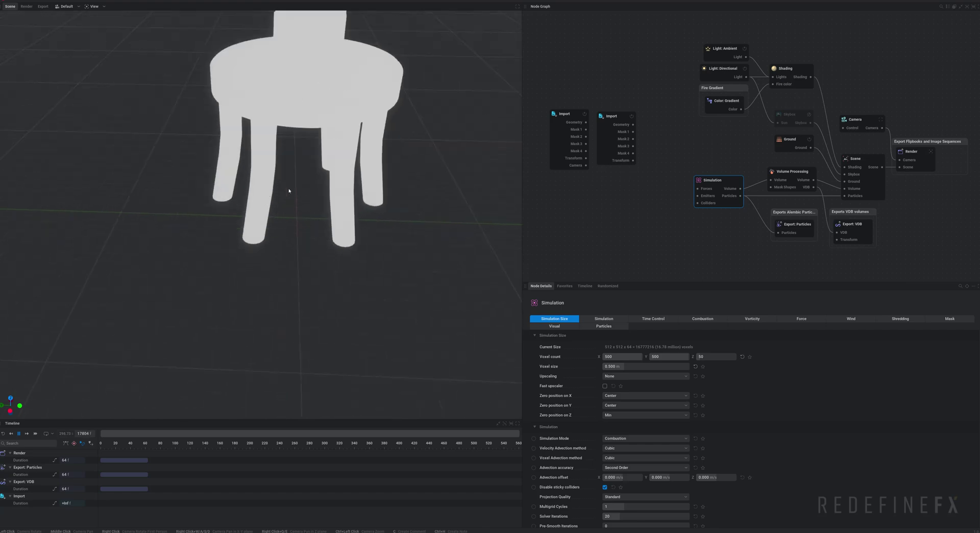
scroll(302, 199, down, 5)
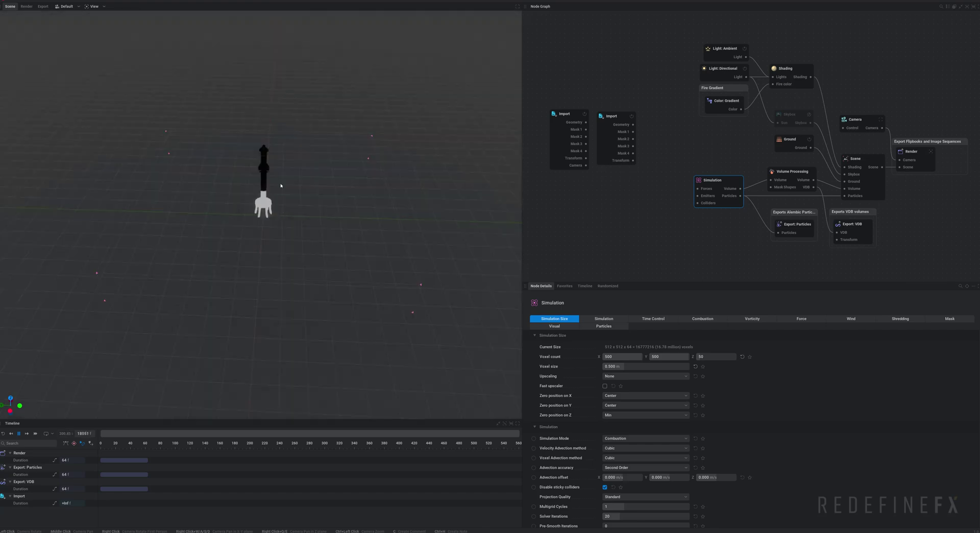
right_click(548, 184)
right_click(629, 211)
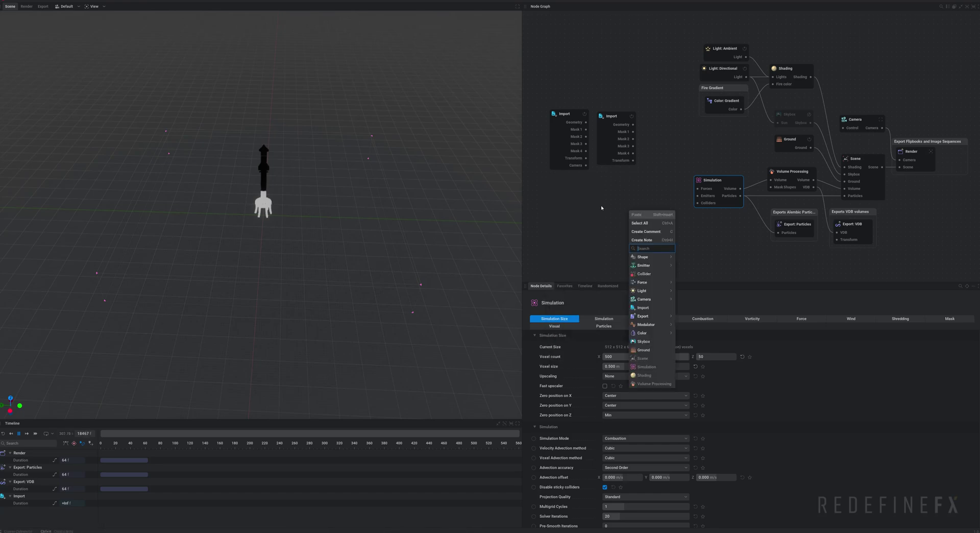
right_click(584, 206)
mouse_move(600, 251)
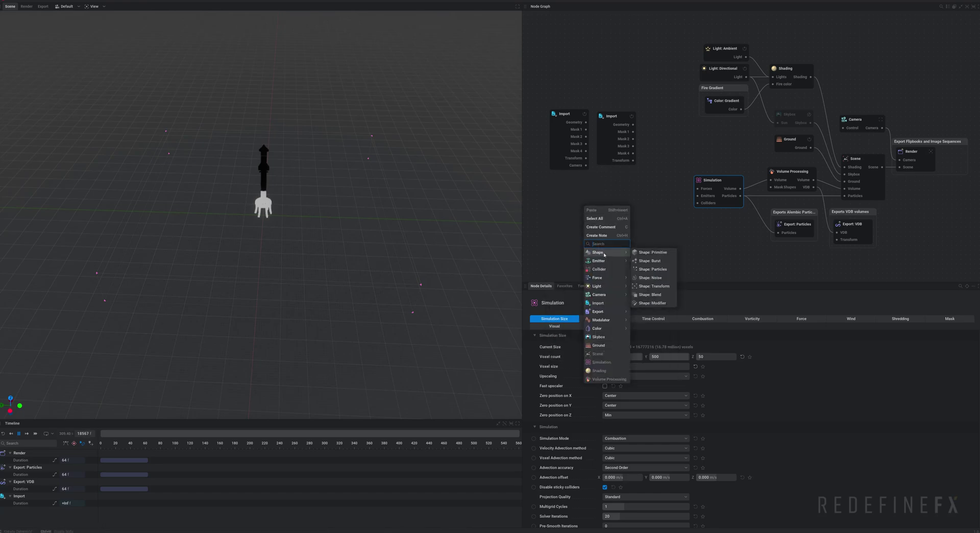
click(655, 257)
click(638, 335)
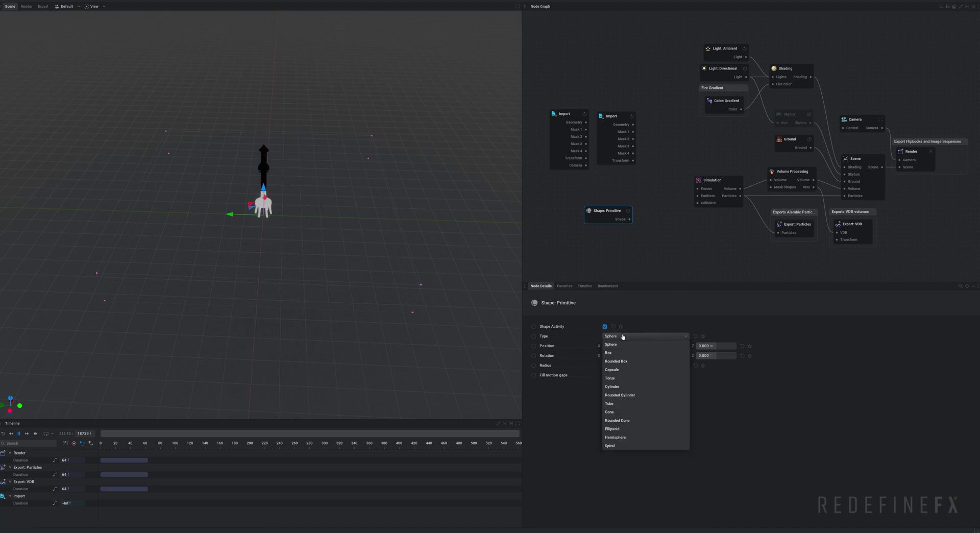
click(622, 404)
scroll(293, 223, up, 5)
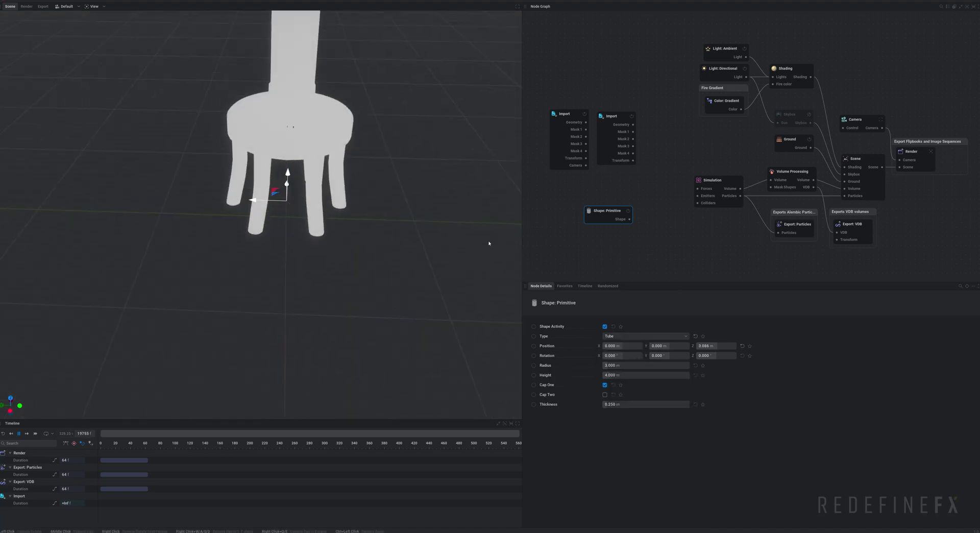
Attach an Emitter: Particles node to the tube shape and connect it to the simulation's Emitters input.
drag(629, 219, 654, 242)
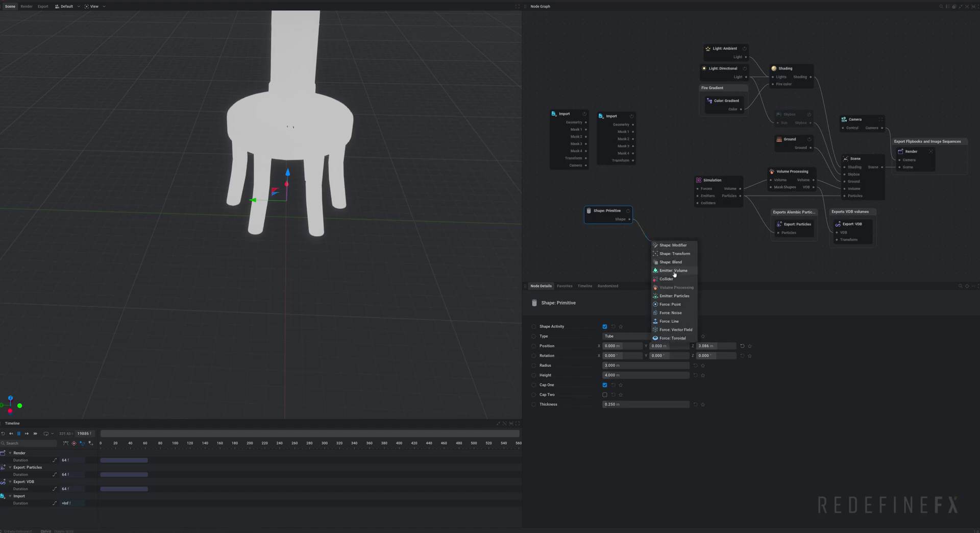
click(678, 298)
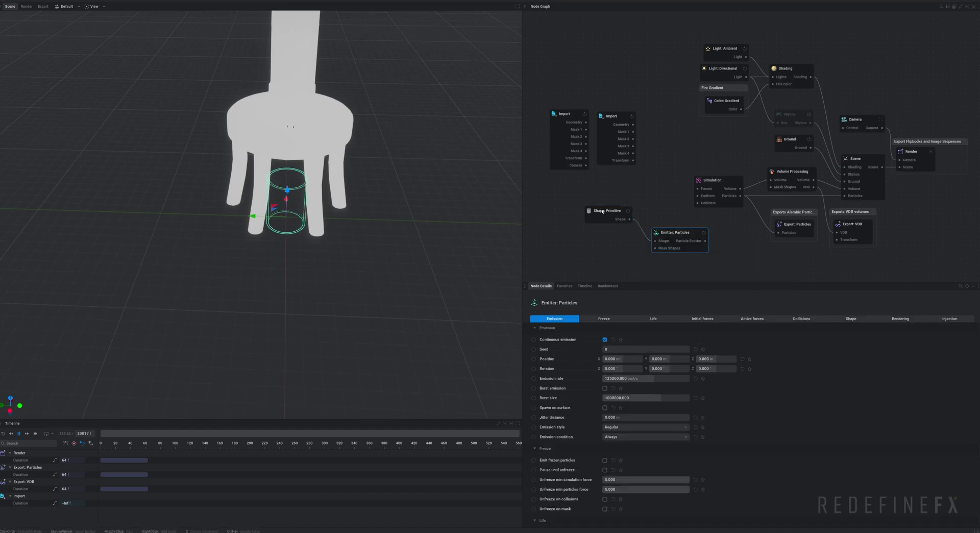
drag(600, 212, 555, 198)
drag(678, 232, 690, 204)
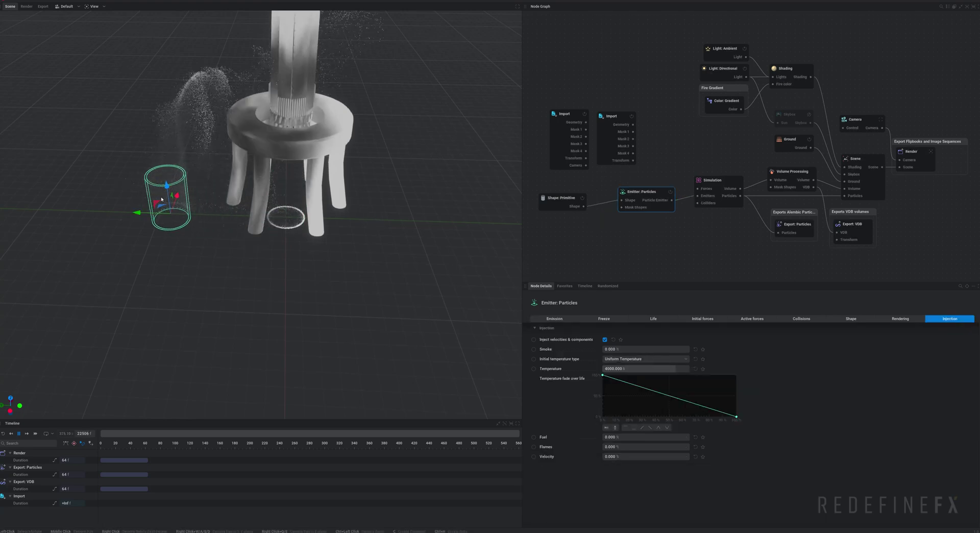
Set the tube primitive's radius to 2.5 m and its height to 0.5 m.
middle_drag(299, 237, 394, 383)
drag(394, 383, 314, 254)
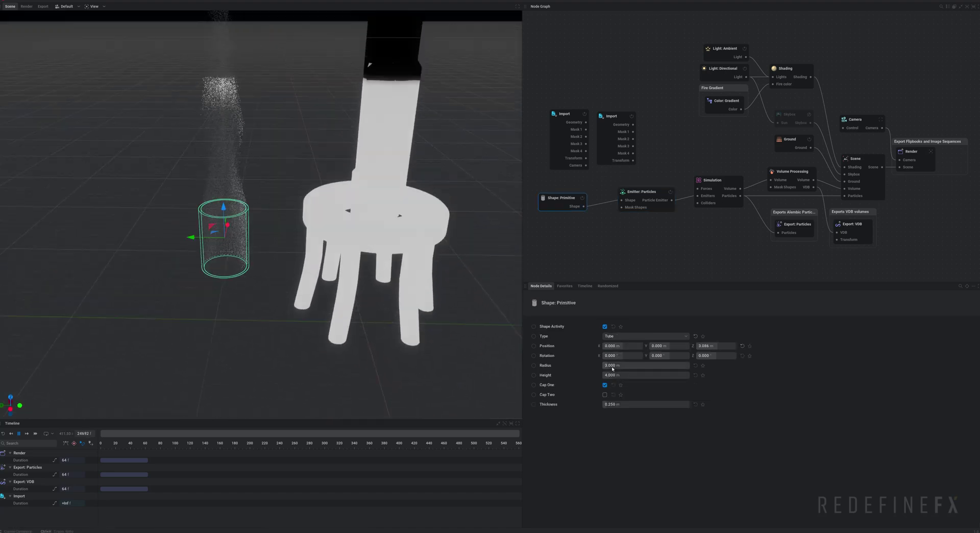
click(612, 365)
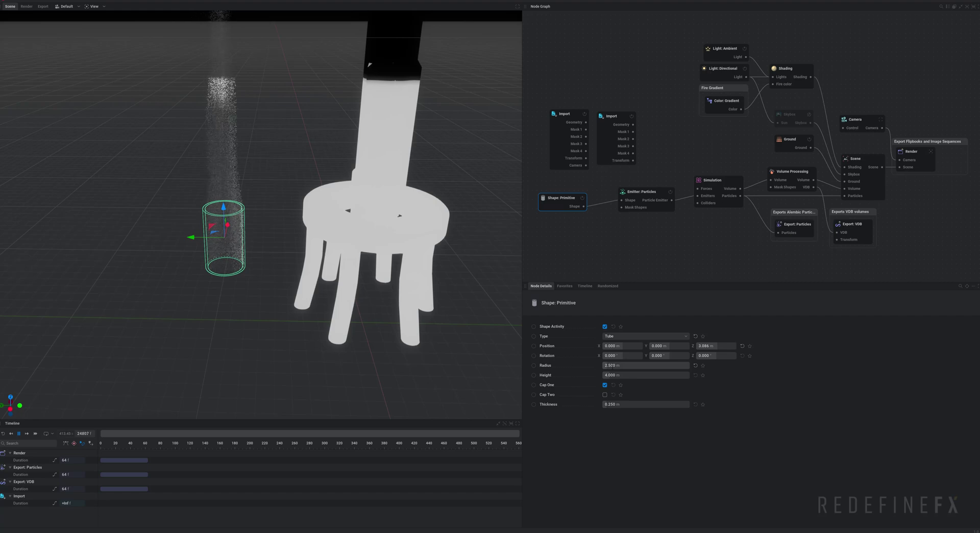
key(Tab)
text(0.5)
key(Return)
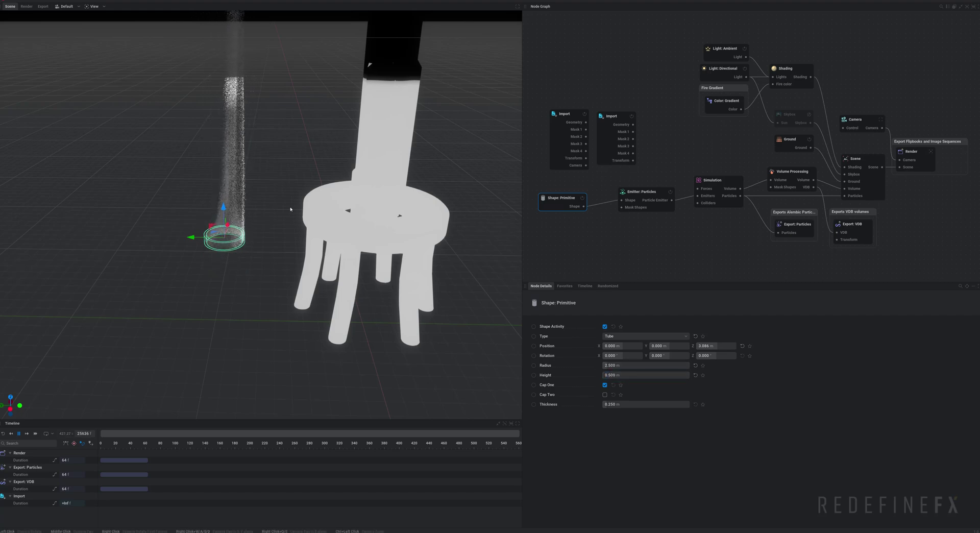
Set the Simulation node's buoyancy to 0.
click(714, 181)
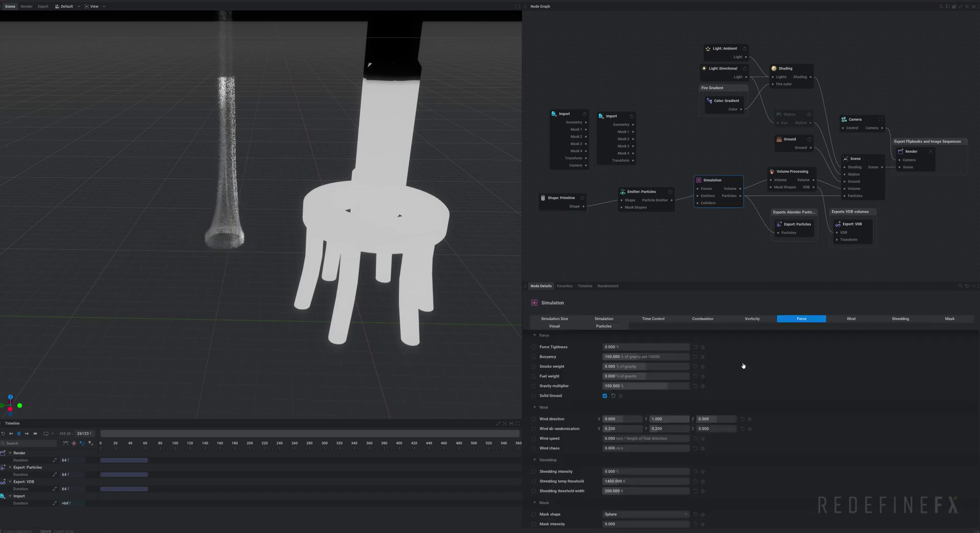
double_click(619, 357)
text(0)
key(Return)
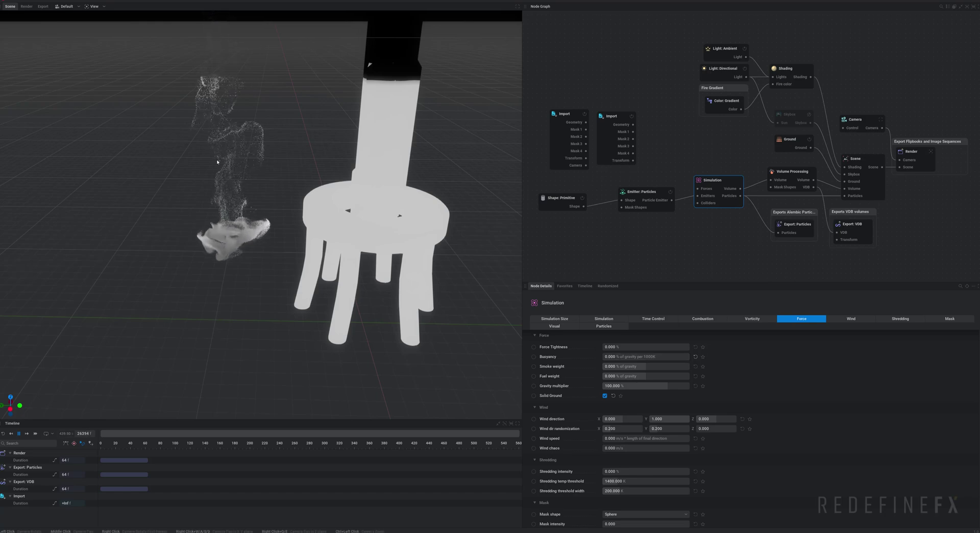
Set the particle emitter's initial speed type to Velocity Cone, with a cone direction of -1 on Z.
click(646, 190)
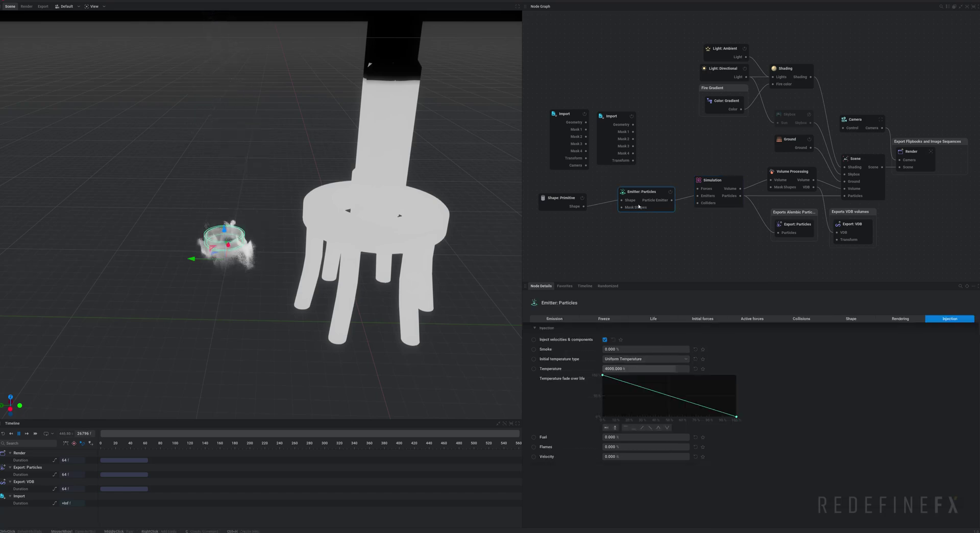
click(693, 318)
click(648, 338)
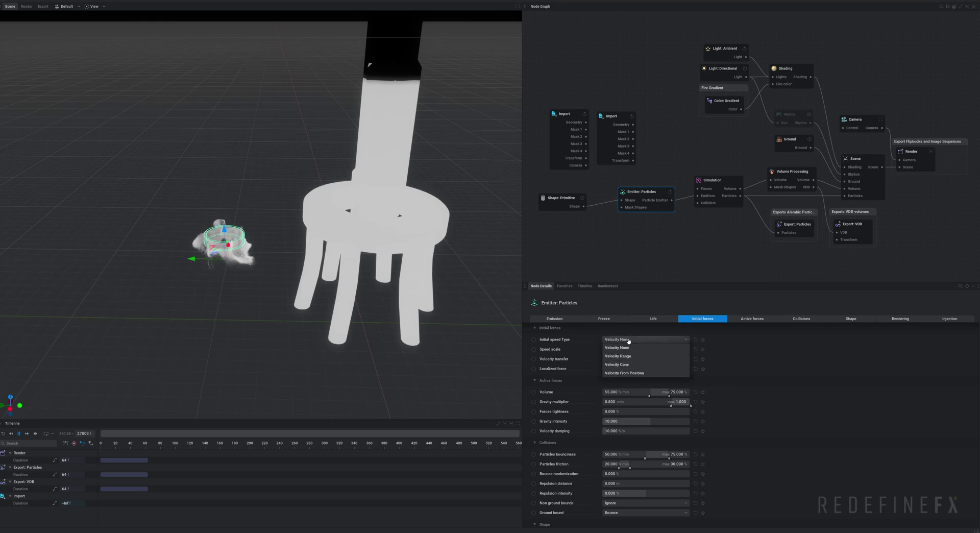
click(630, 365)
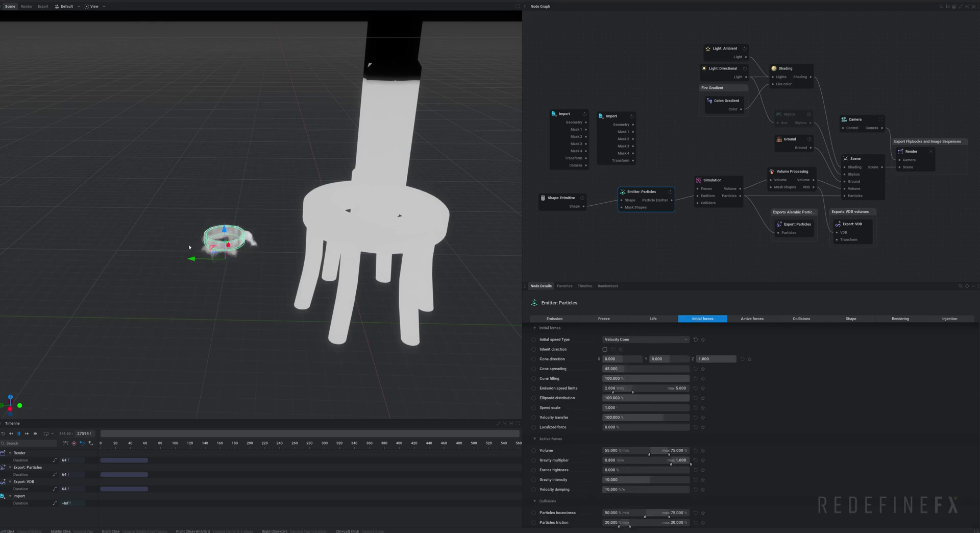
click(728, 359)
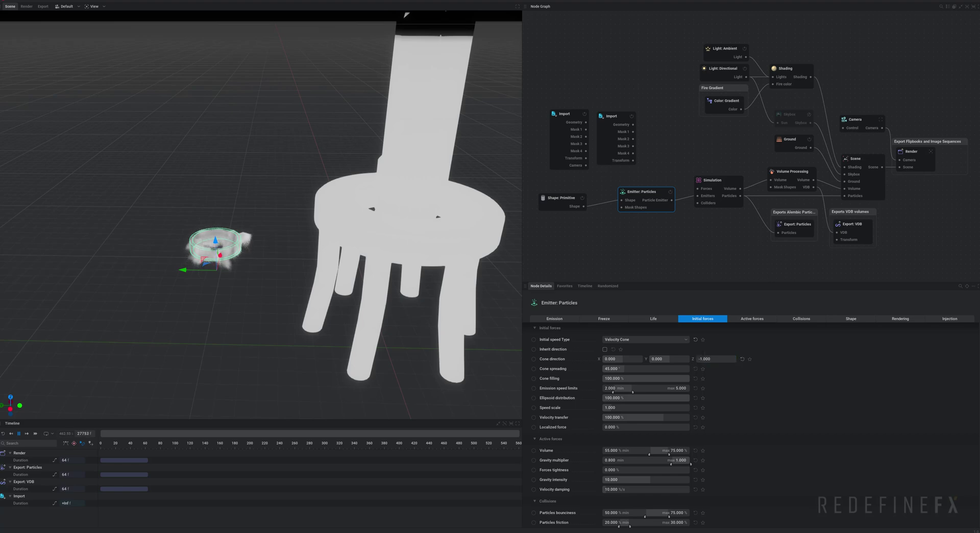
Set the particle emitter's speed scale to 8.
click(621, 409)
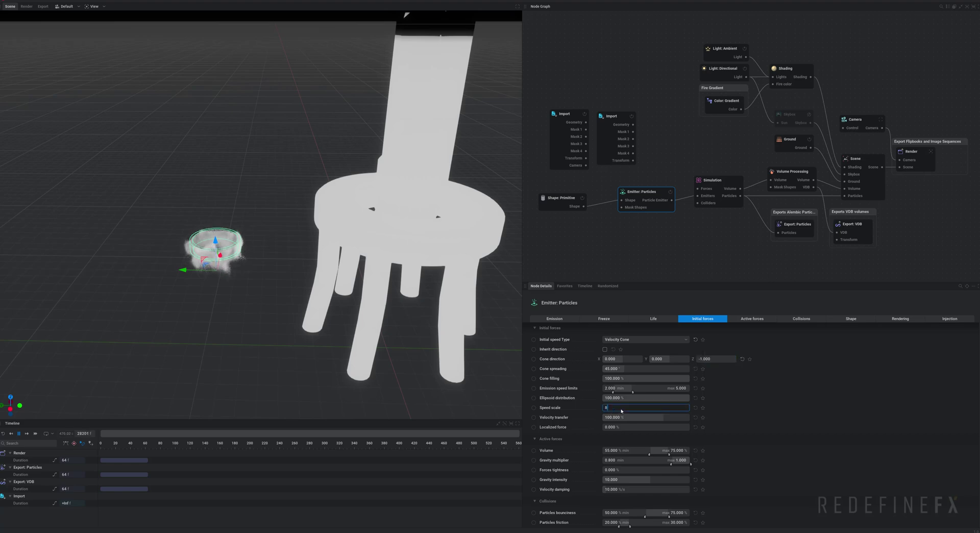
text(8)
key(Return)
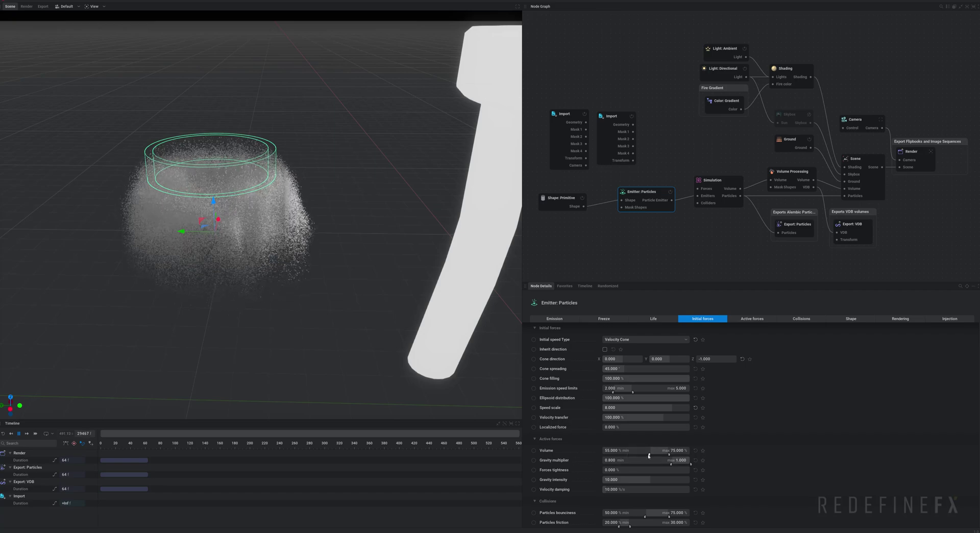
Set both the minimum and maximum of the emitter's active-force Volume to 0%.
drag(649, 455, 600, 456)
drag(669, 455, 602, 455)
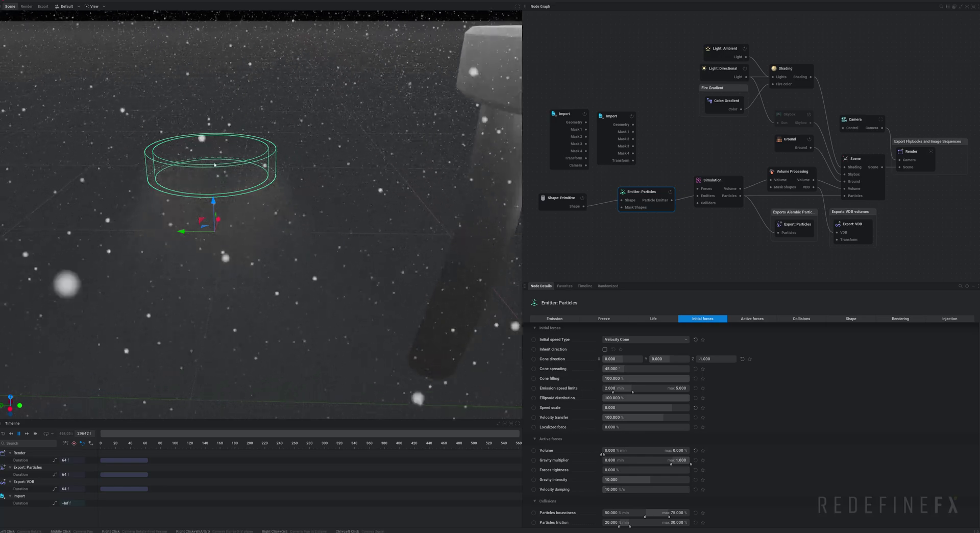
scroll(215, 165, down, 4)
scroll(206, 223, up, 3)
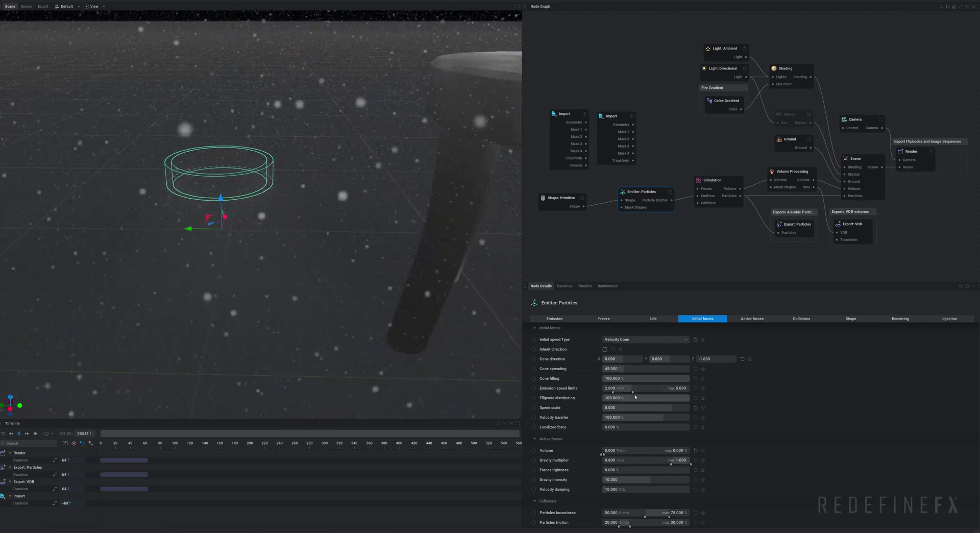
Set both the minimum and maximum emission speed limits to 15.
drag(632, 391, 690, 392)
drag(613, 392, 690, 393)
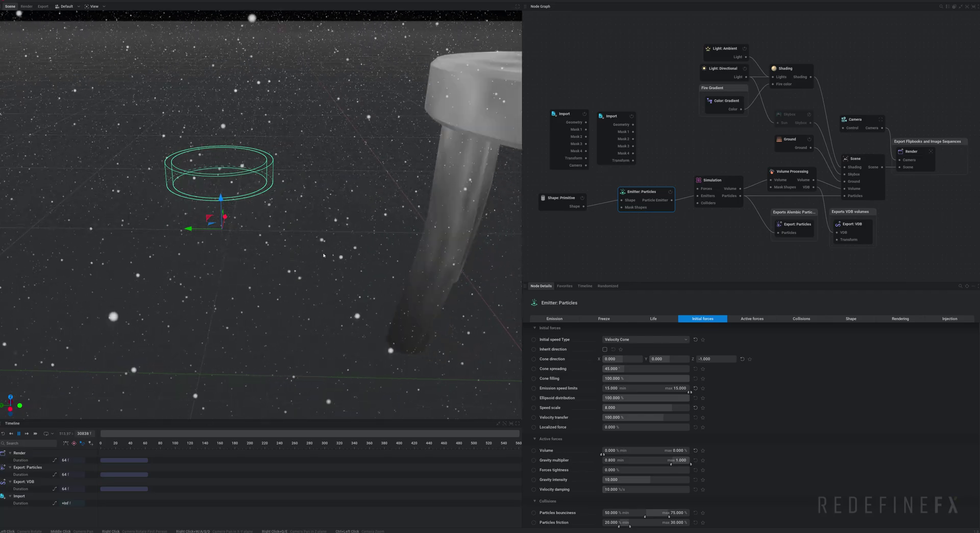
scroll(304, 239, down, 4)
scroll(303, 238, down, 4)
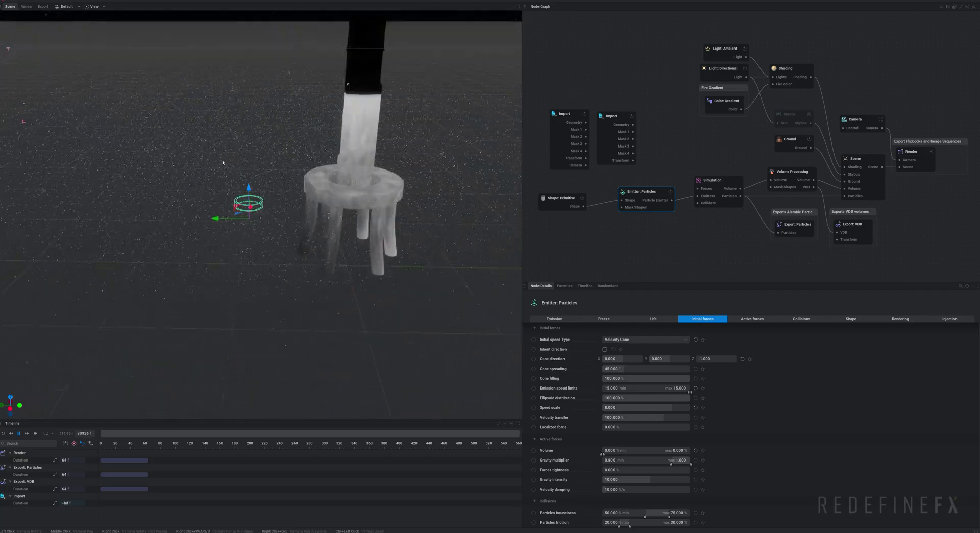
scroll(256, 162, up, 5)
Set both the minimum and maximum particle lifetime limits to 0.088 s.
click(653, 318)
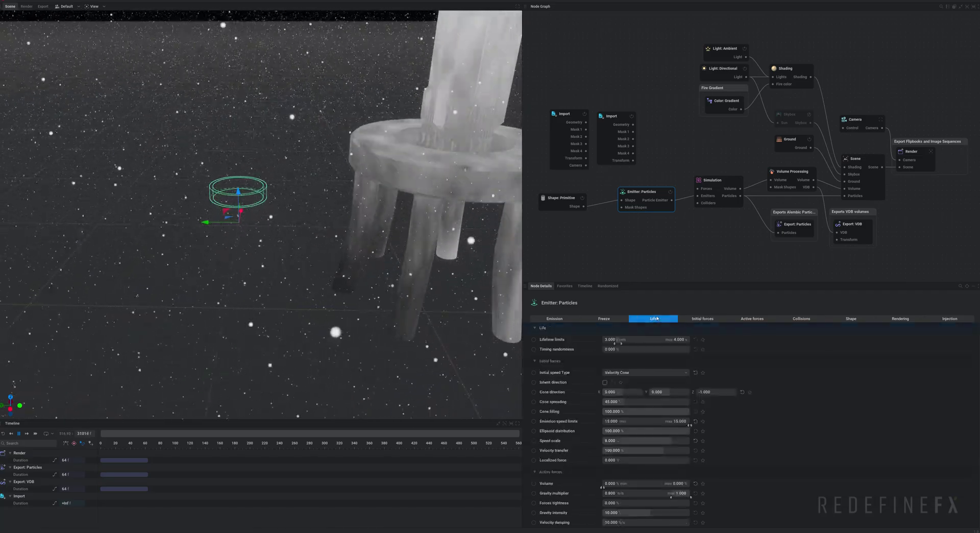
click(613, 339)
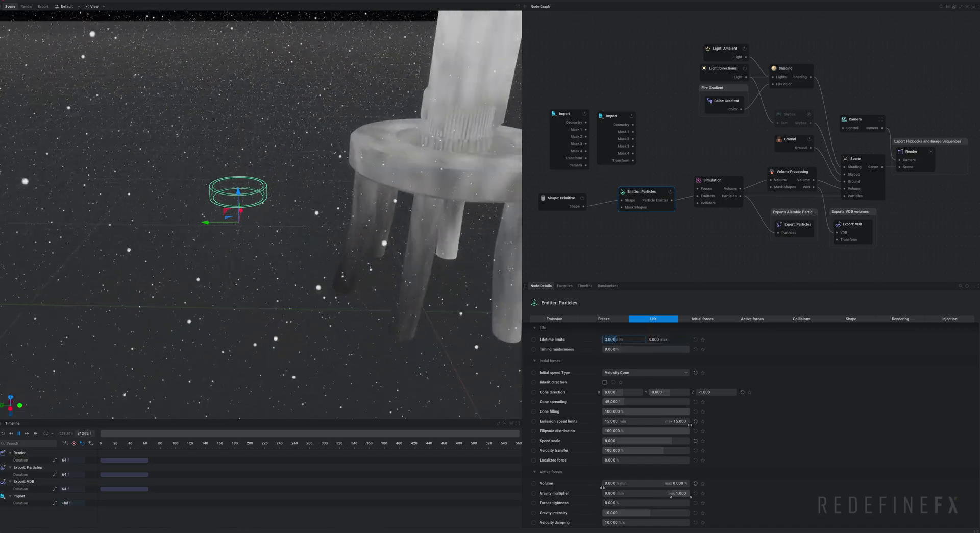
text(0.088)
key(Tab)
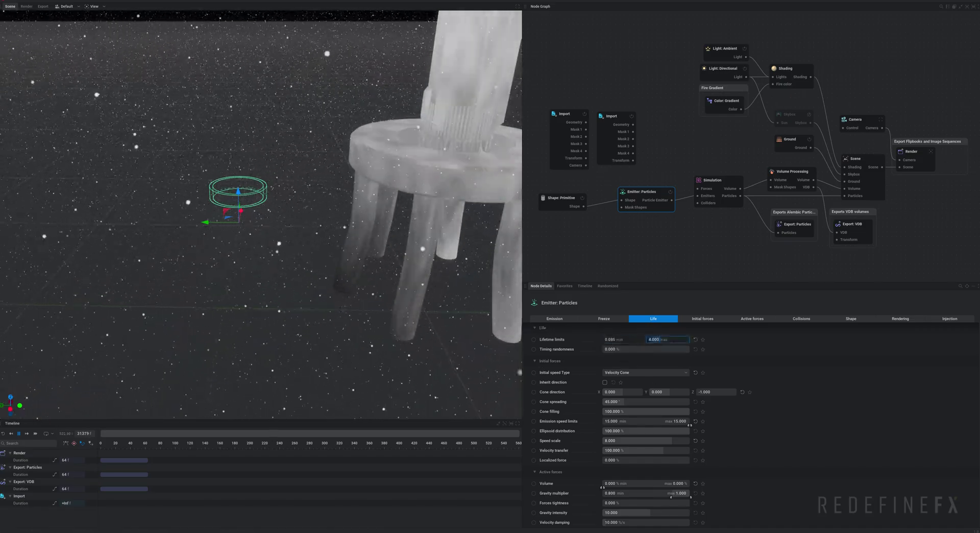
text(0.08)
key(Return)
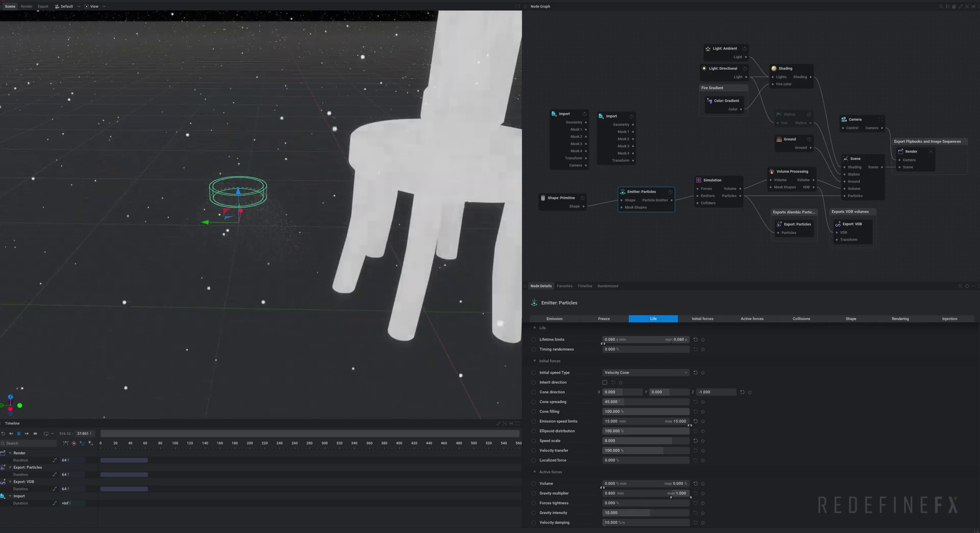
Raise the particles' display scale multiplier to about 315%.
right_drag(260, 206, 201, 228)
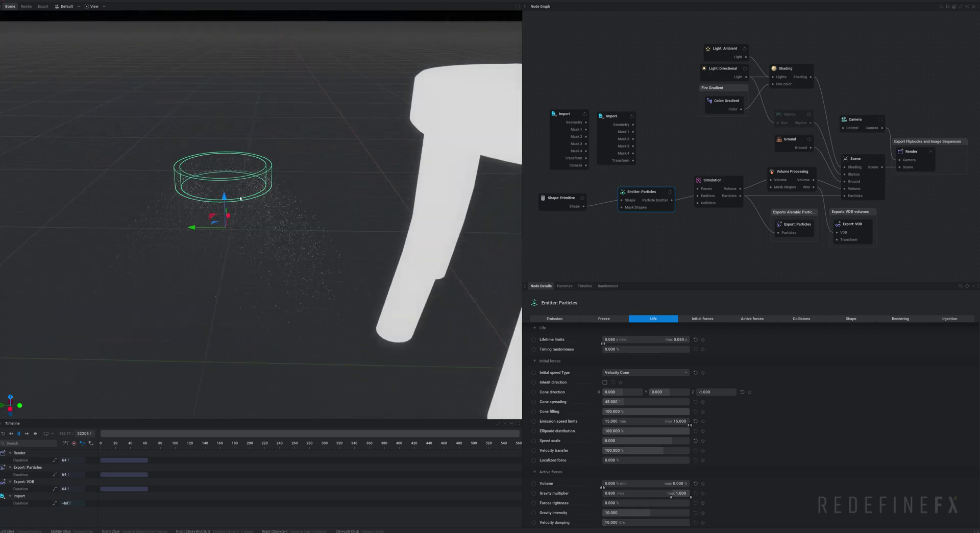
click(849, 320)
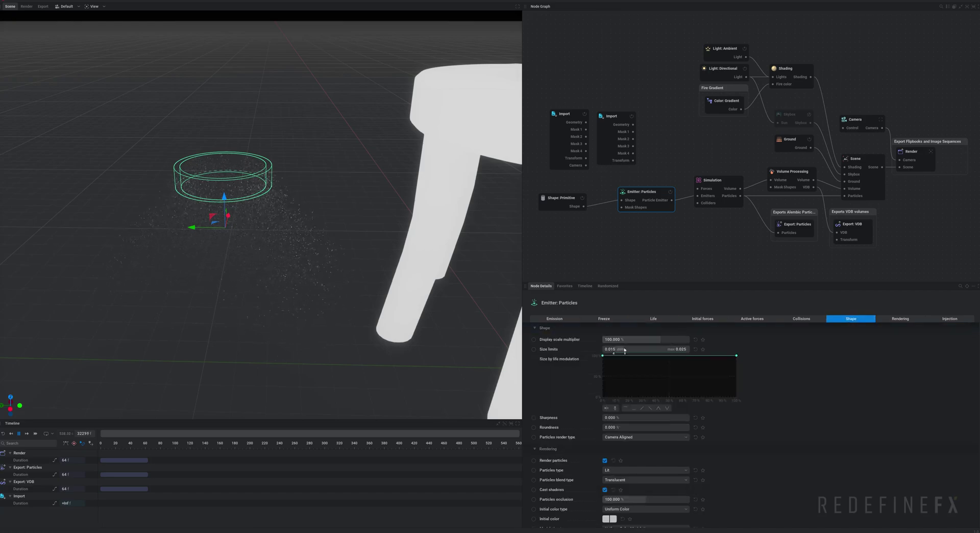
drag(625, 339, 664, 340)
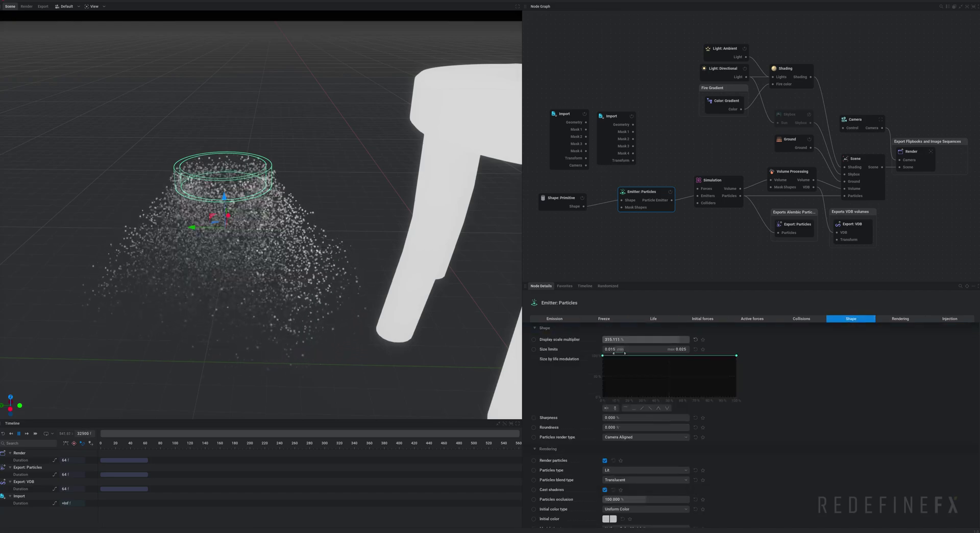
scroll(497, 308, down, 3)
scroll(207, 195, up, 2)
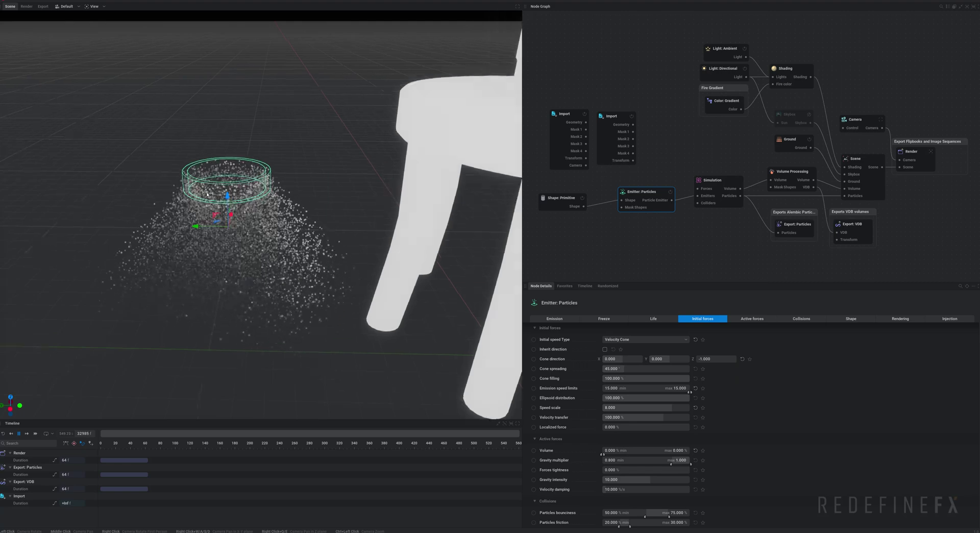
Narrow the emission by setting the velocity cone's spreading to 5°.
scroll(271, 200, down, 5)
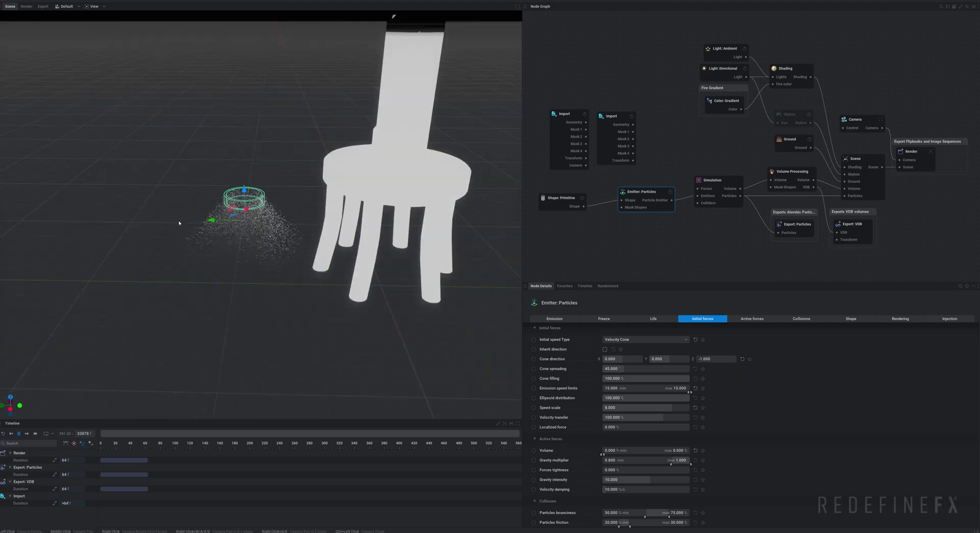
scroll(182, 240, up, 4)
drag(223, 236, 231, 201)
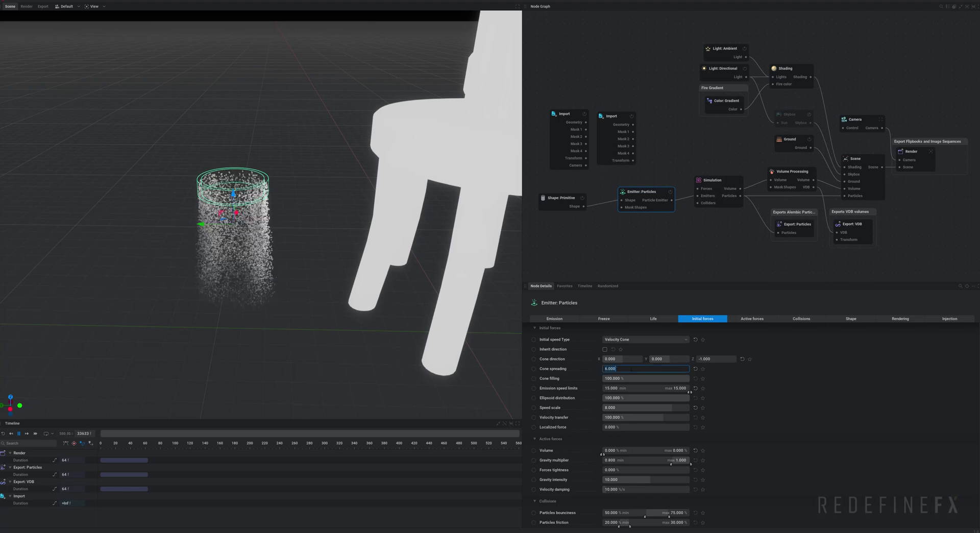
drag(235, 251, 195, 178)
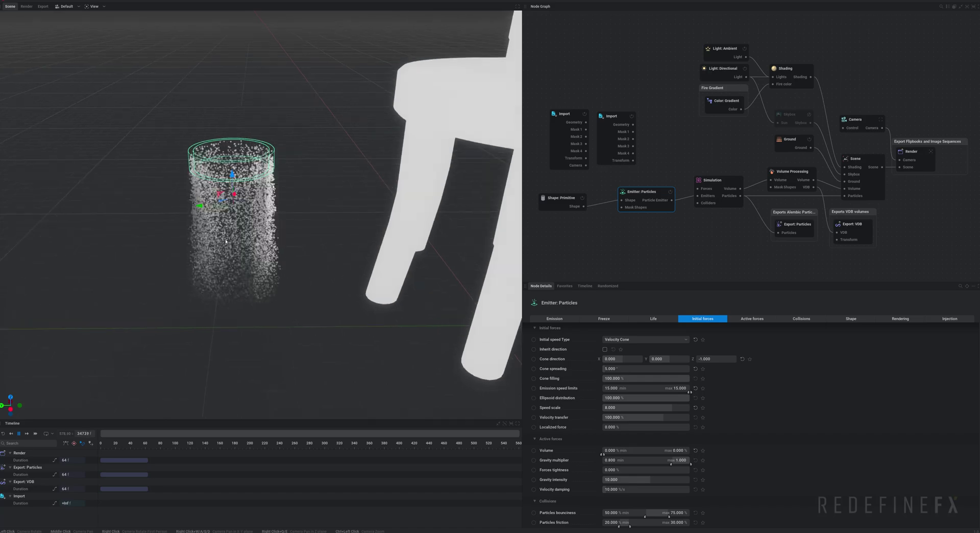
Set the particle emitter's injected Fuel and Flames both to 100%.
click(948, 319)
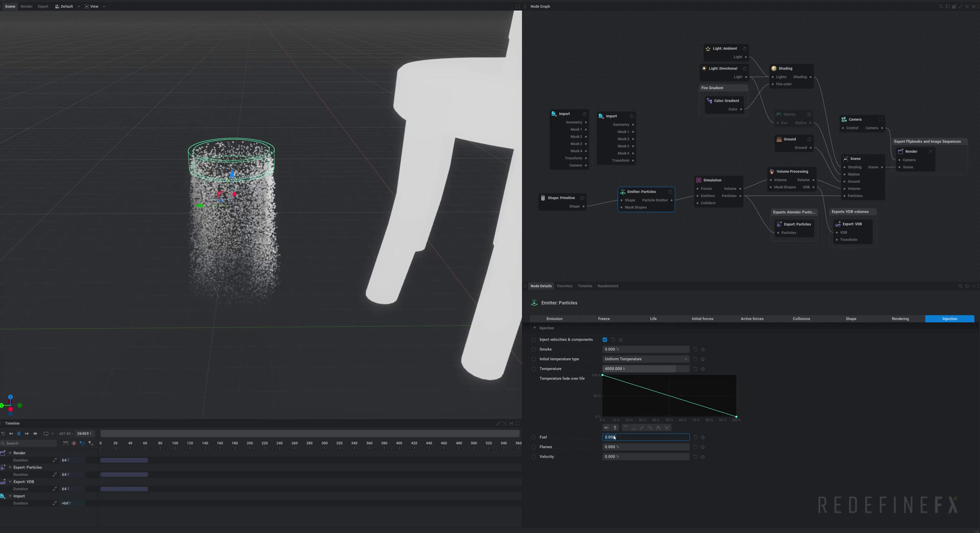
text(100)
key(Return)
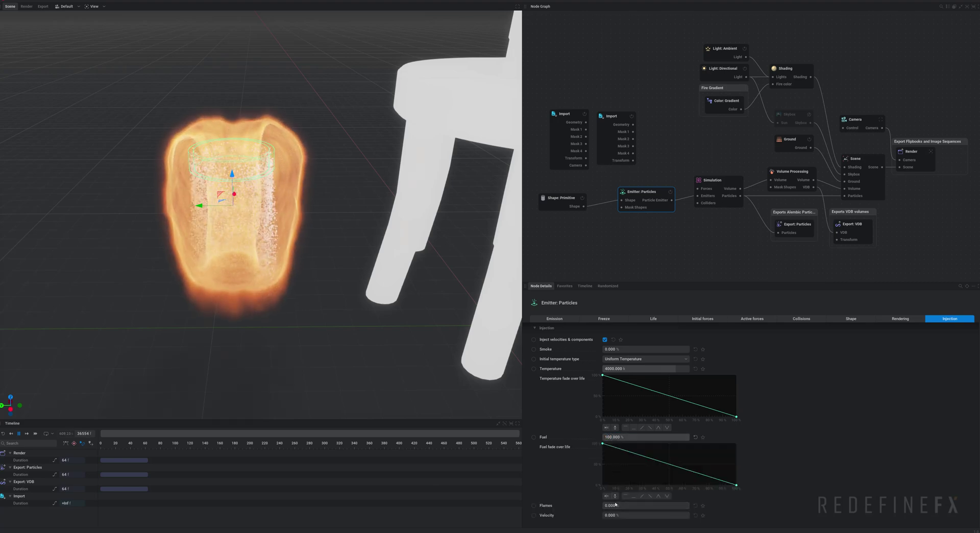
text(100)
key(Return)
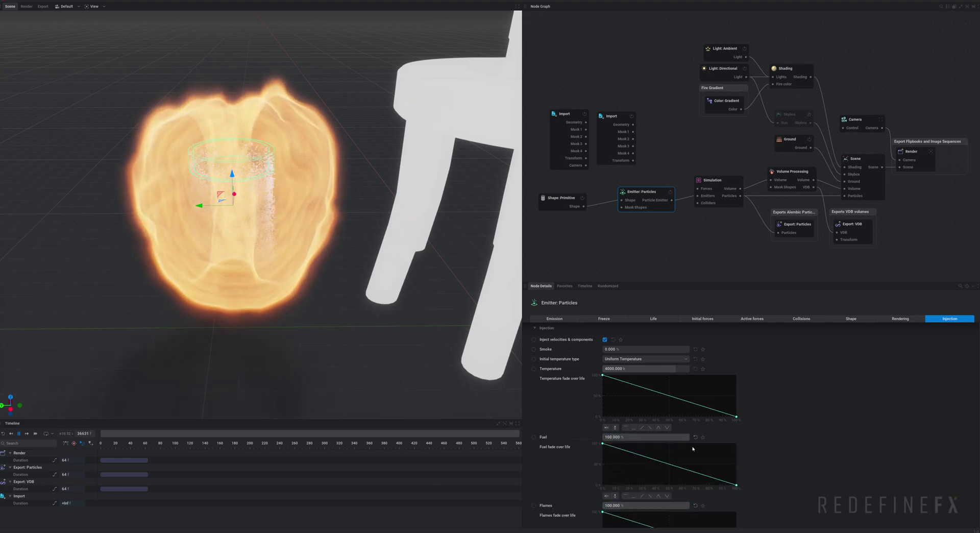
Set the particle emitter's injected velocity to 100%, and raise it to 300%.
scroll(759, 427, down, 2)
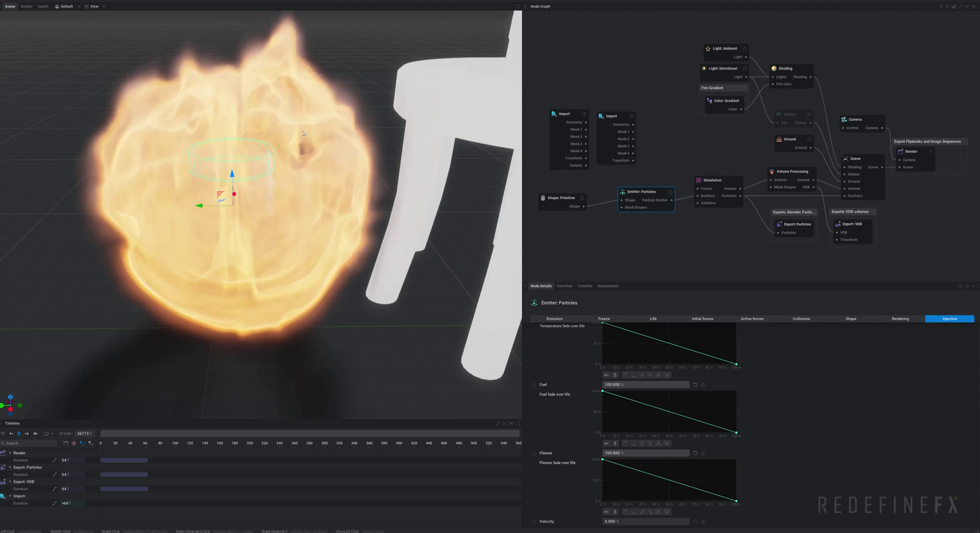
click(620, 523)
text(100)
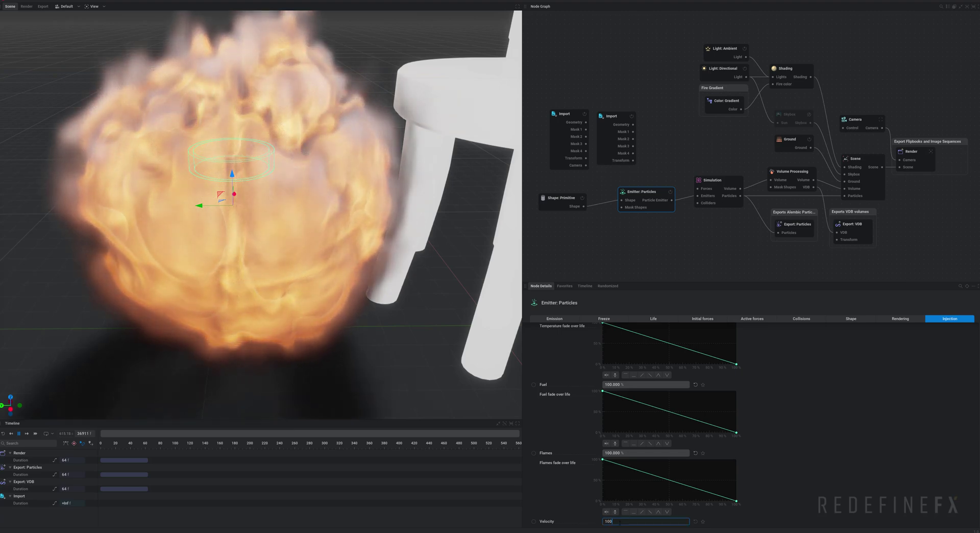
key(Return)
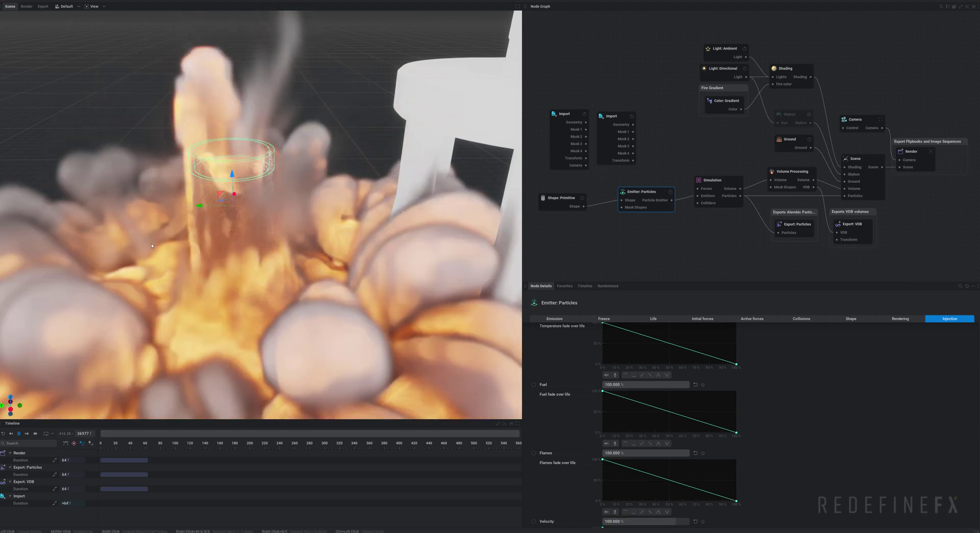
scroll(184, 214, down, 3)
scroll(184, 214, down, 3)
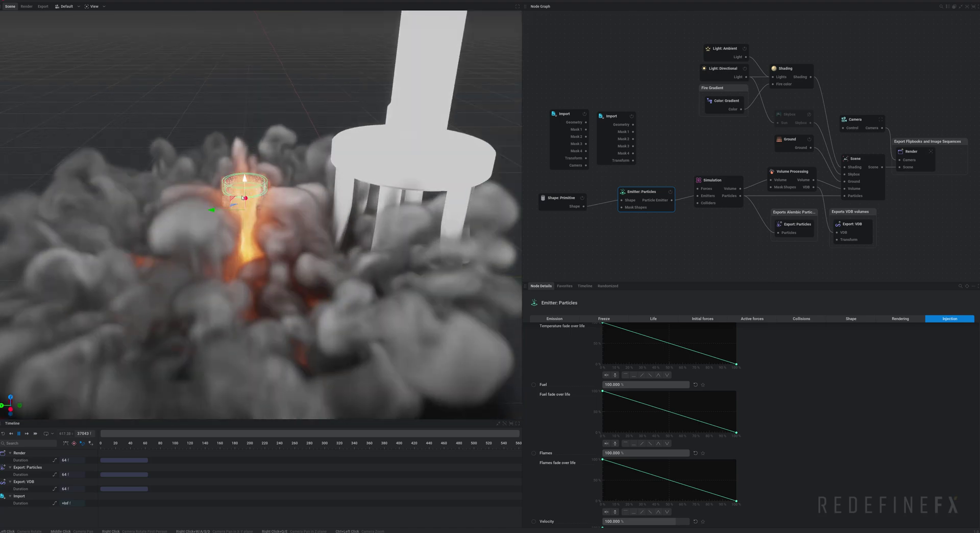
scroll(659, 490, down, 2)
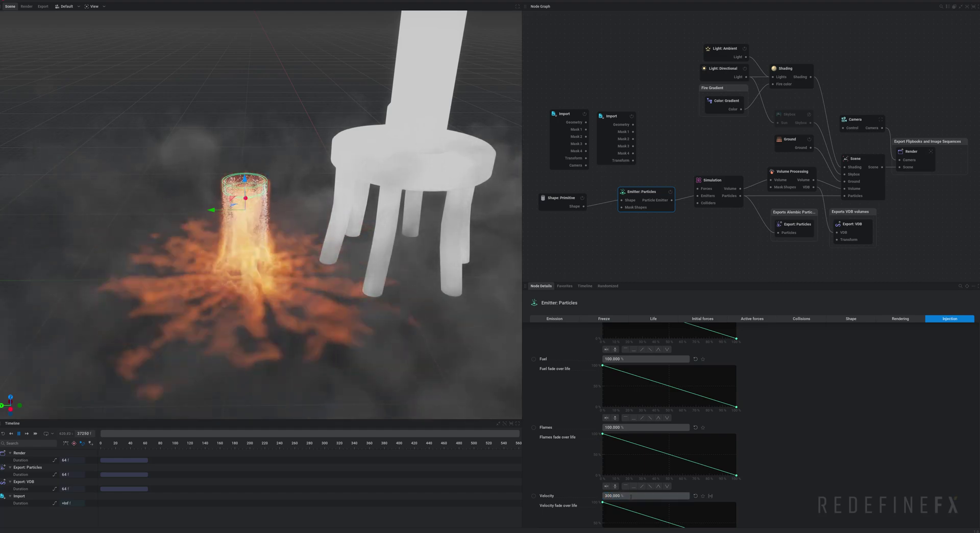
Turn off Render particles for the emitter and set its injection temperature to 8000.
scroll(612, 408, up, 10)
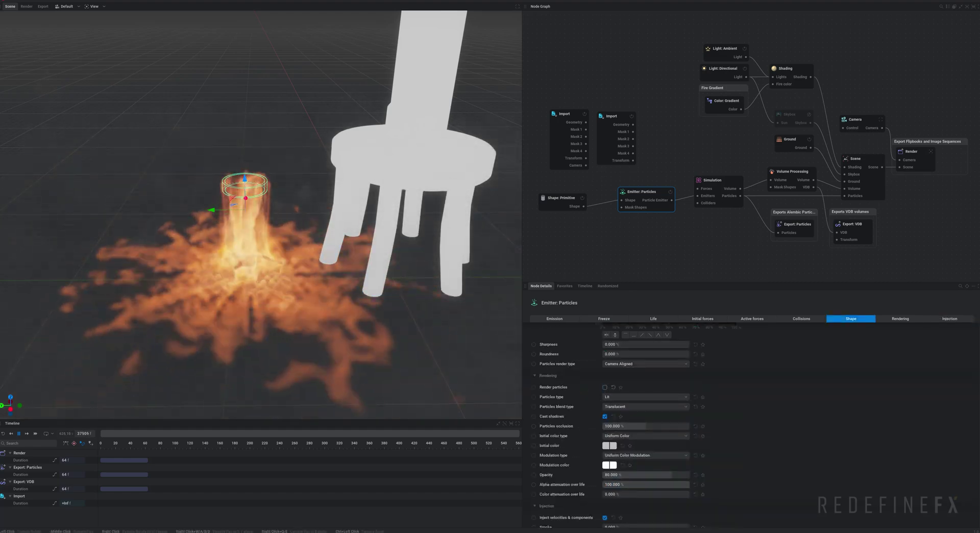
scroll(613, 372, down, 10)
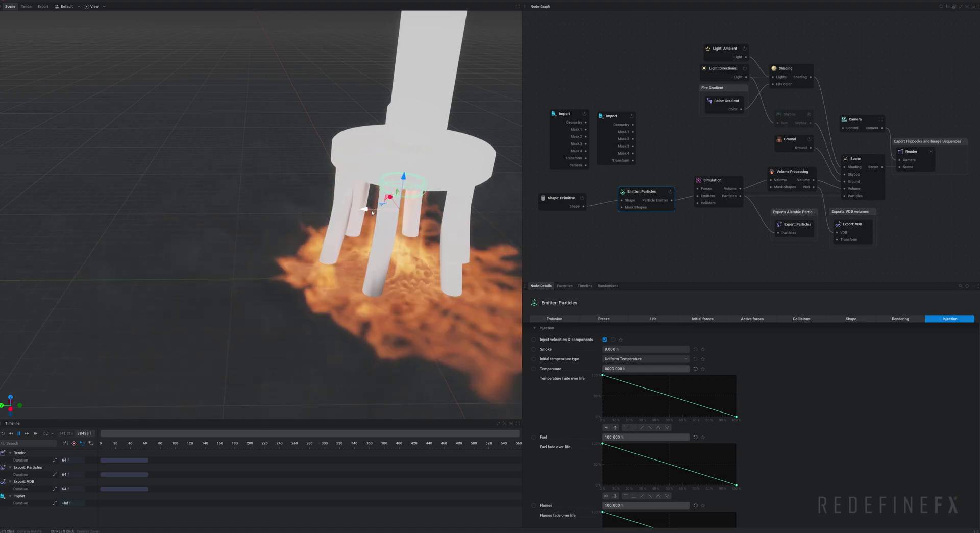
Move the tube emitter sideways beneath the rocket, centred in the launch pad's ring.
right_drag(370, 213, 350, 213)
mouse_move(357, 98)
mouse_down()
mouse_move(329, 98)
mouse_move(374, 98)
mouse_up()
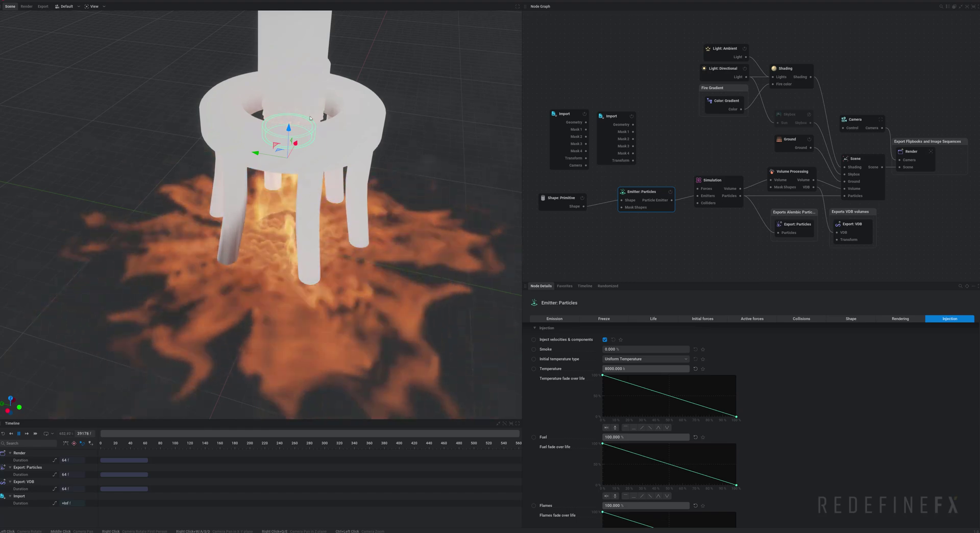
Set the Simulation node's upscaling to X2.
click(713, 180)
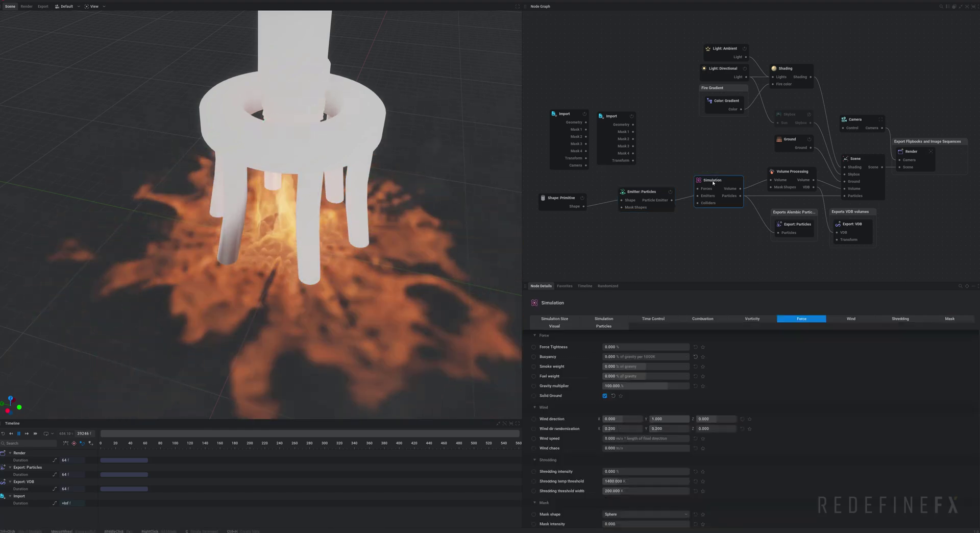
click(554, 318)
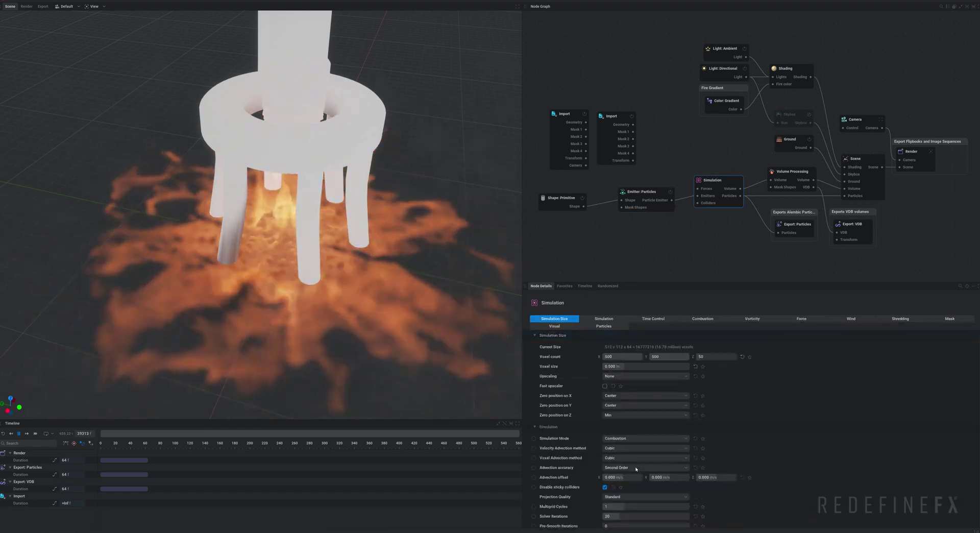
click(621, 376)
click(616, 394)
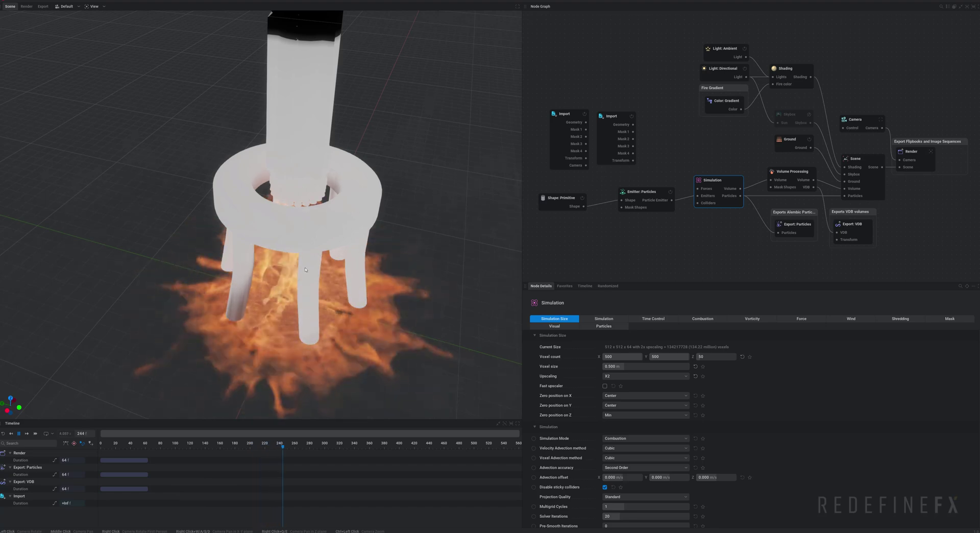
Add a Collider node fed by the launch pad import's geometry and connect it to the Simulation's Colliders input.
drag(619, 120, 652, 129)
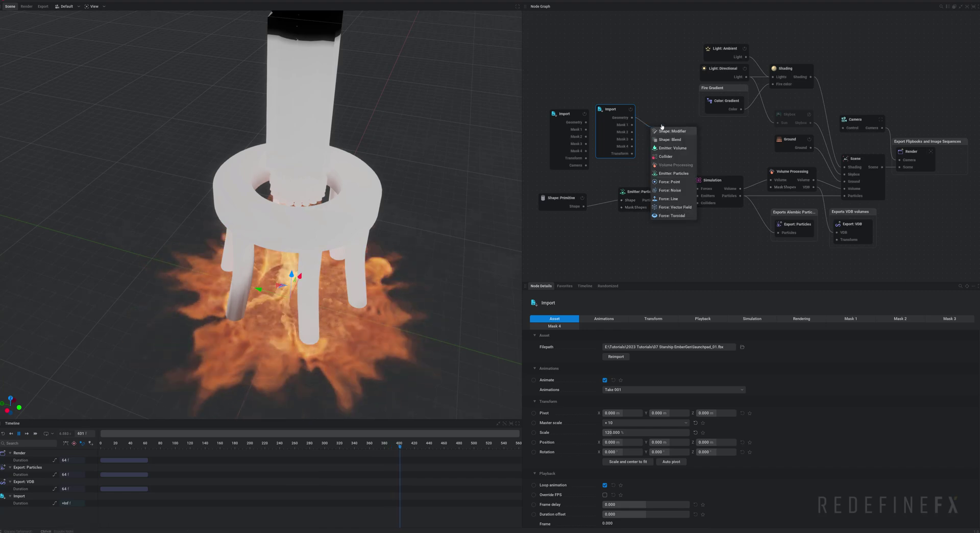
click(674, 157)
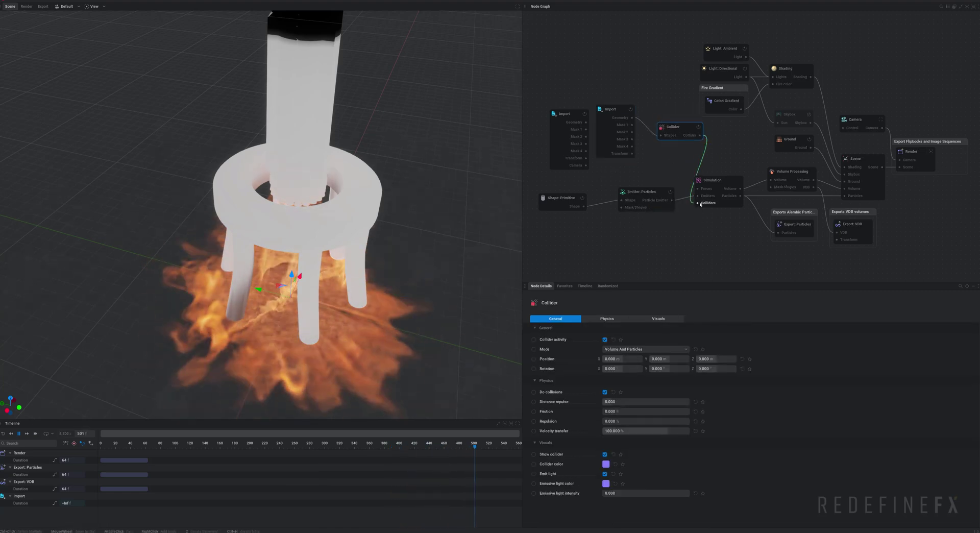
drag(700, 204, 699, 204)
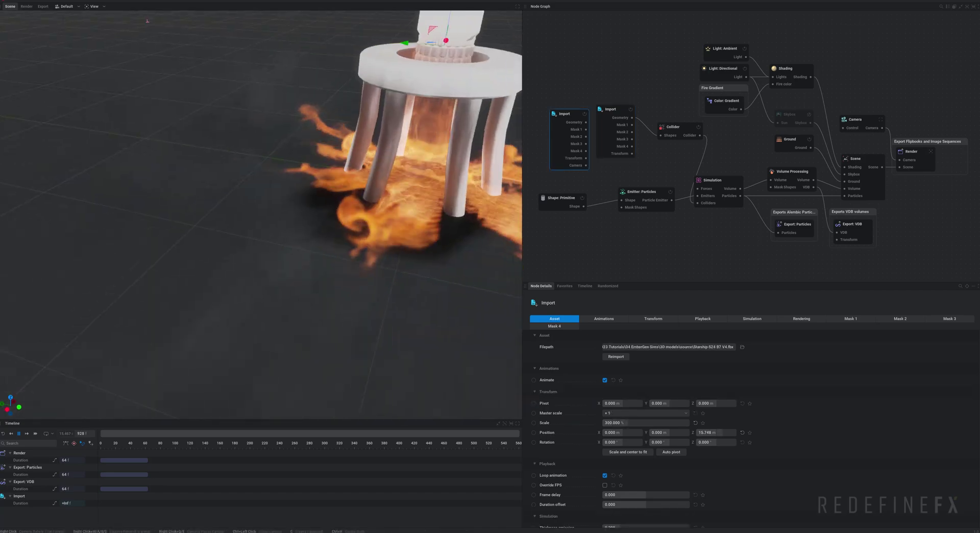
mouse_move(272, 240)
right_down()
mouse_move(357, 240)
mouse_move(256, 239)
mouse_move(261, 204)
mouse_move(255, 234)
mouse_move(215, 240)
mouse_move(240, 224)
mouse_move(260, 230)
mouse_move(265, 260)
mouse_move(266, 239)
mouse_move(235, 224)
mouse_move(220, 250)
mouse_move(291, 230)
mouse_move(229, 230)
mouse_move(219, 250)
mouse_move(290, 270)
right_up()
key(s)
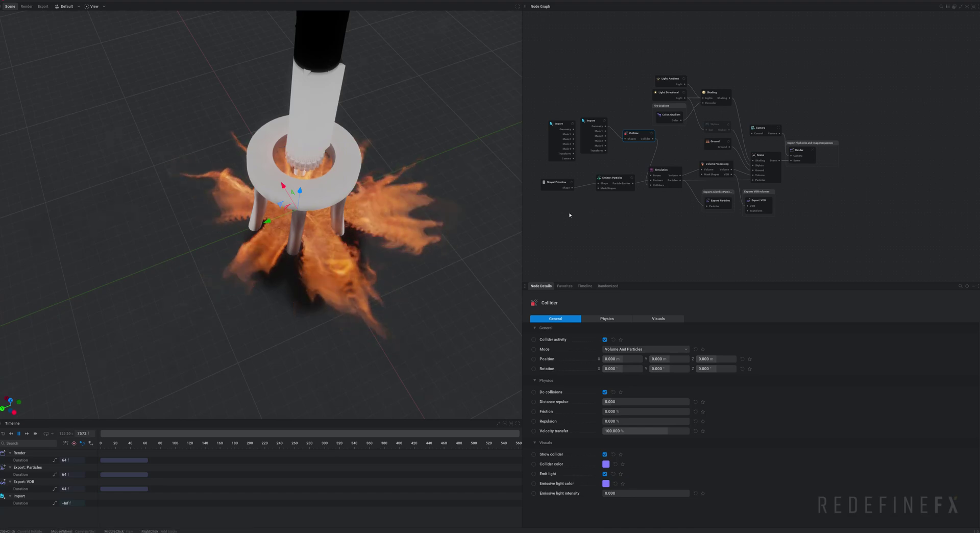
Duplicate the tube shape and its particle emitter, place the copies below the originals, and connect the new emitter to the Simulation's Emitters input.
scroll(570, 214, up, 3)
drag(547, 219, 693, 160)
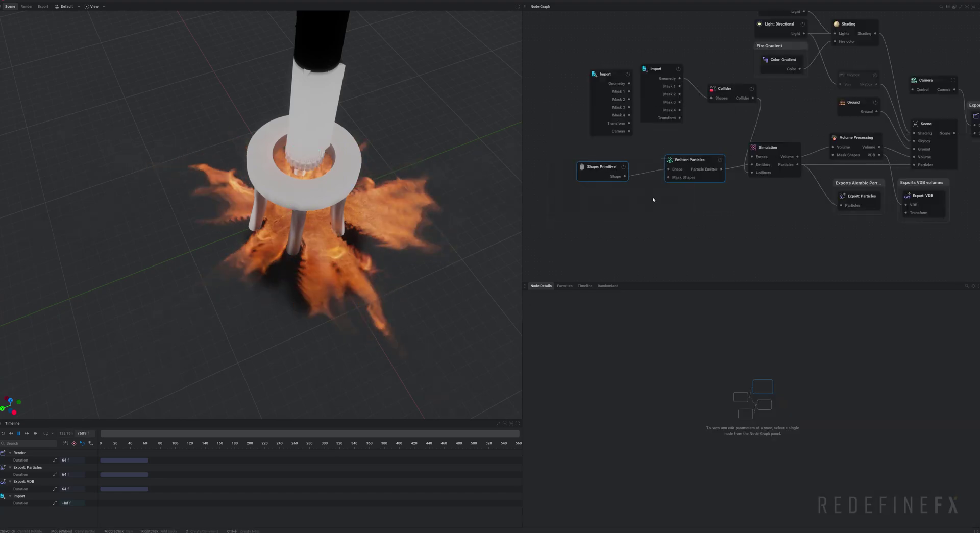
key(ctrl+v)
drag(733, 214, 651, 219)
drag(706, 225, 763, 168)
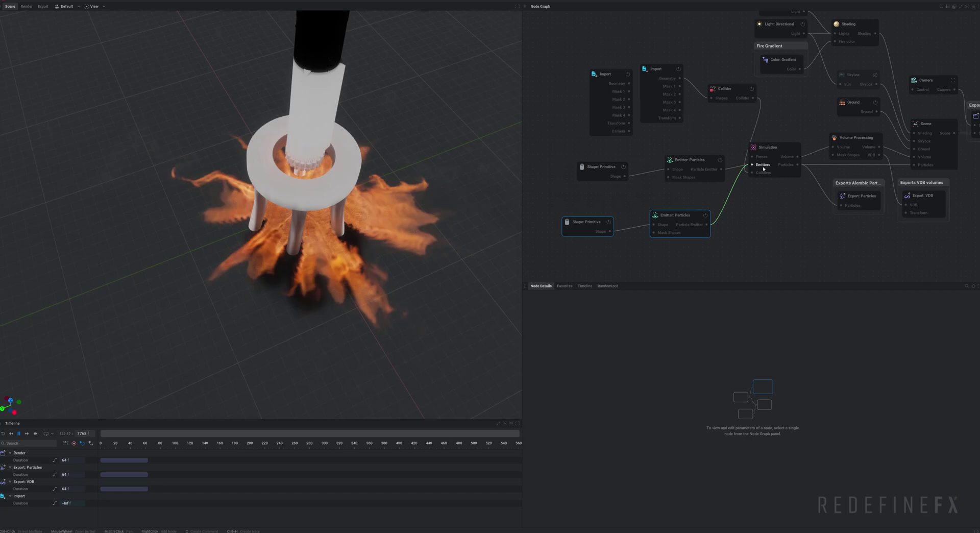
Move and rotate the duplicated tube to the launch pad's outer edge so that its jet fires horizontally outward.
click(752, 225)
click(587, 225)
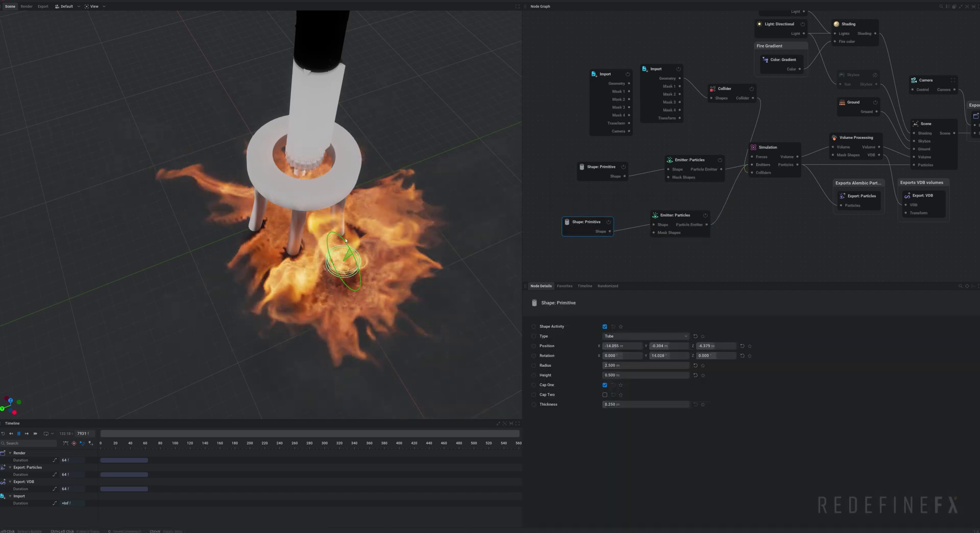
drag(332, 190, 329, 148)
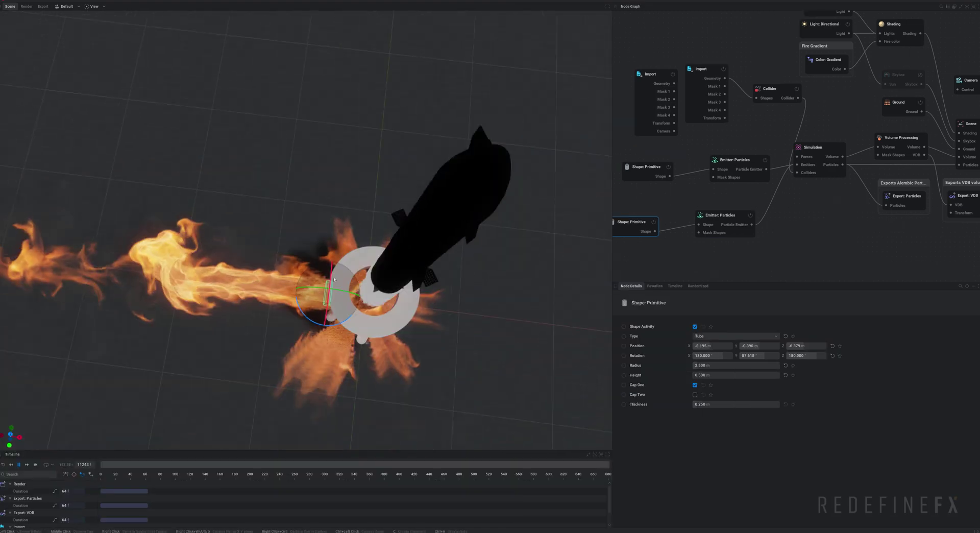
Set the Simulation node's upscaling to None and apply the new resolution.
click(817, 150)
click(727, 376)
click(718, 387)
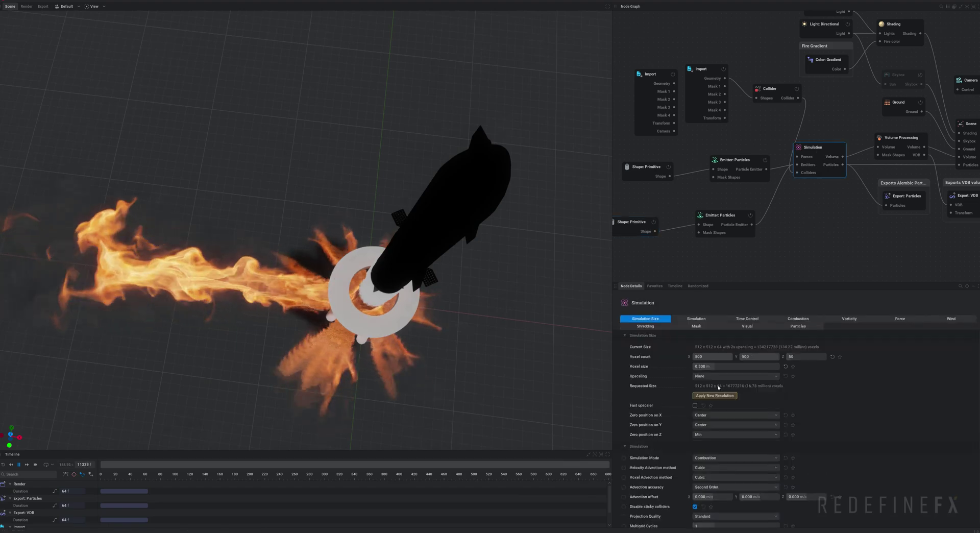
click(715, 395)
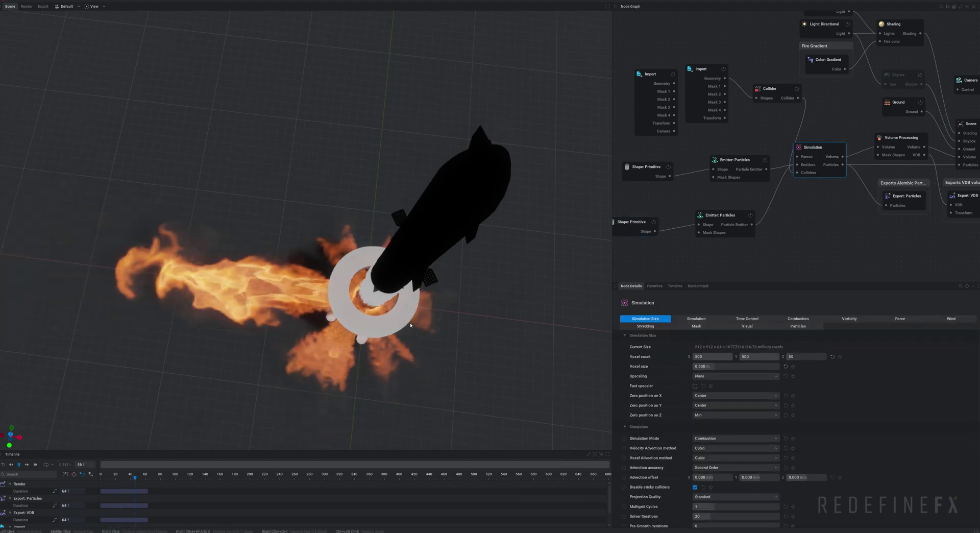
right_drag(410, 323, 366, 354)
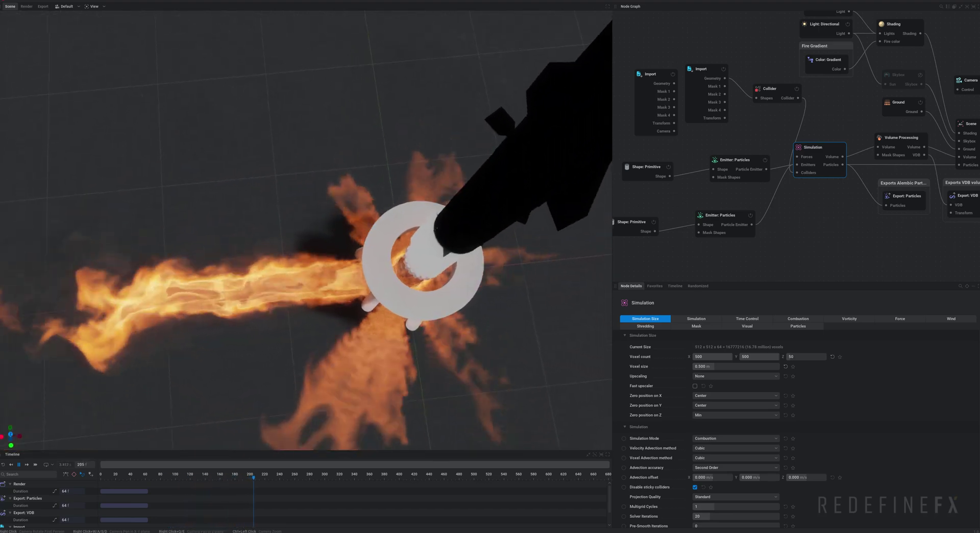
right_drag(352, 307, 280, 313)
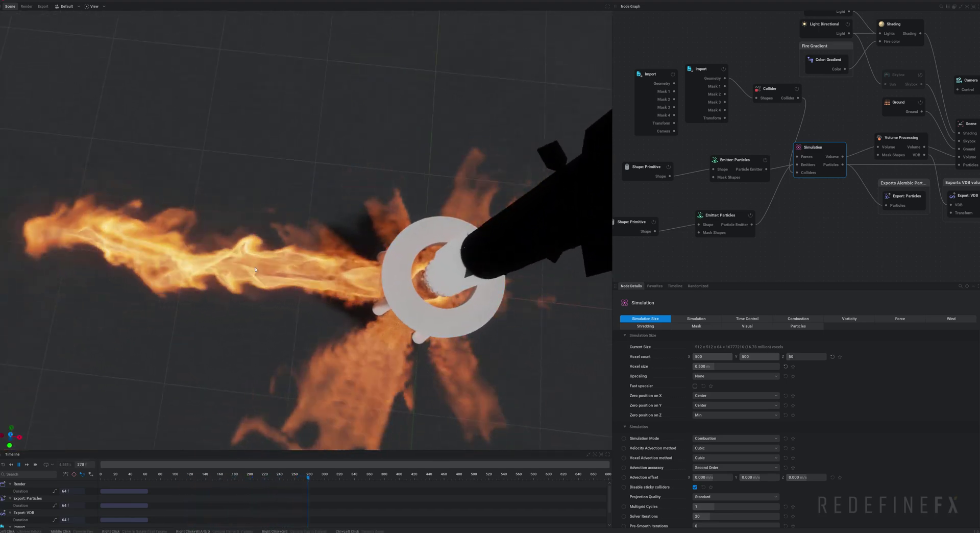
Raise the end of the second particle emitter's injection velocity fade-over-life curve to nearly 100%.
right_click(787, 180)
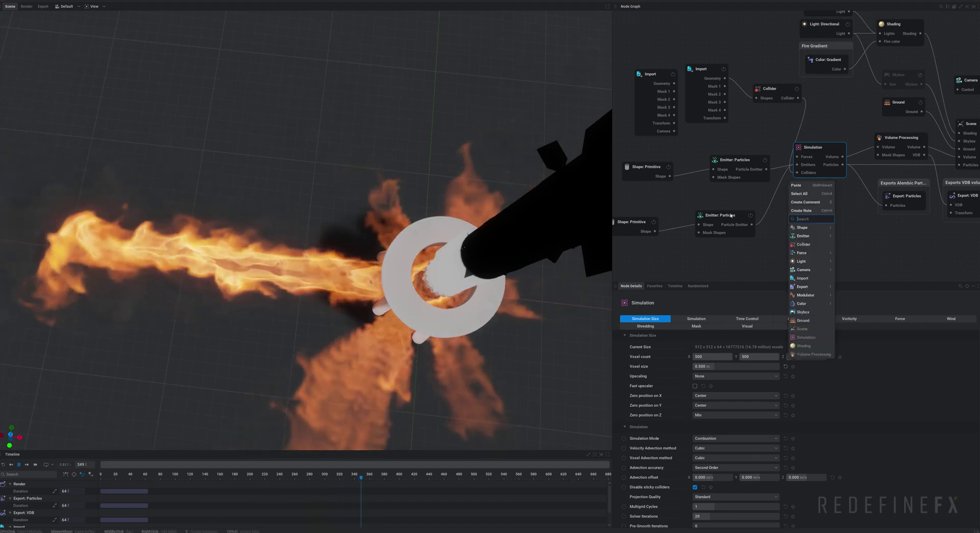
click(730, 216)
click(750, 318)
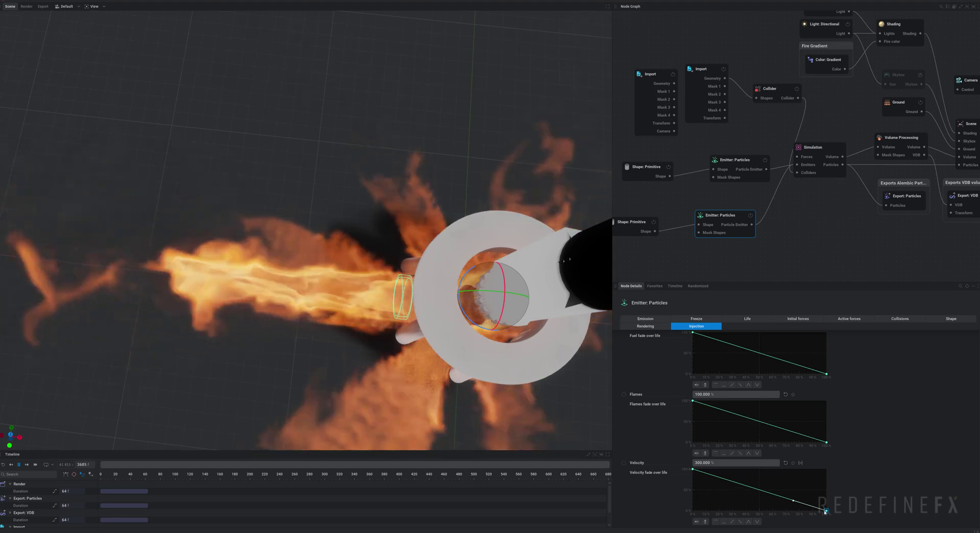
drag(829, 505, 827, 464)
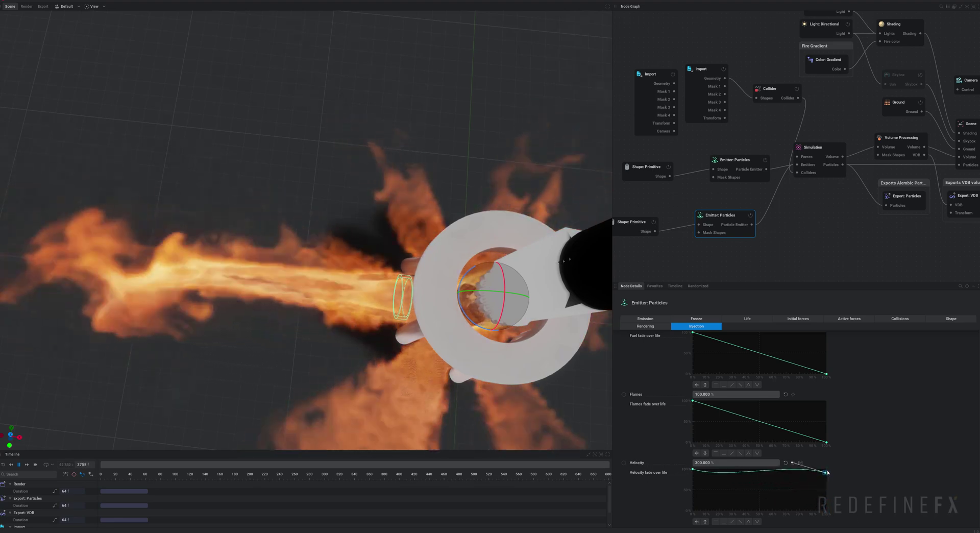
scroll(215, 282, down, 3)
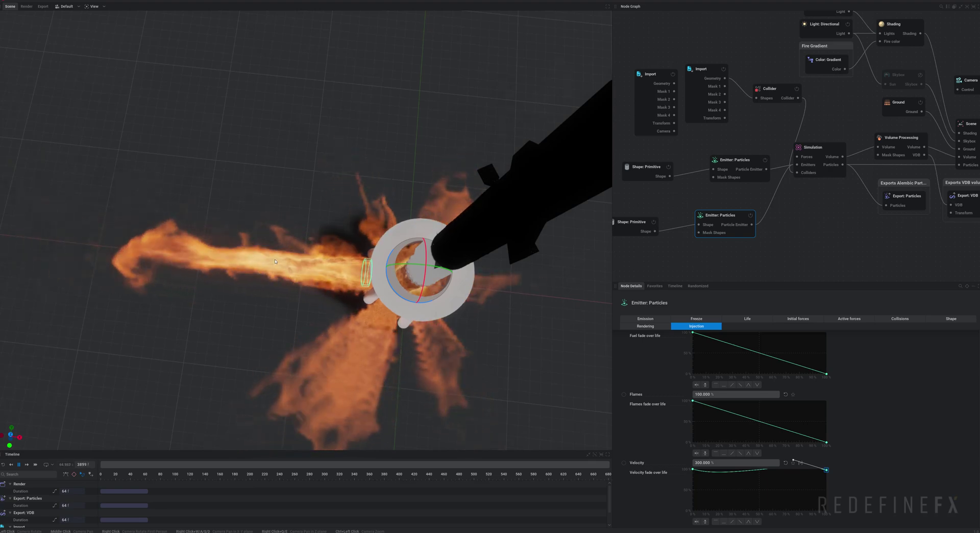
scroll(284, 252, down, 3)
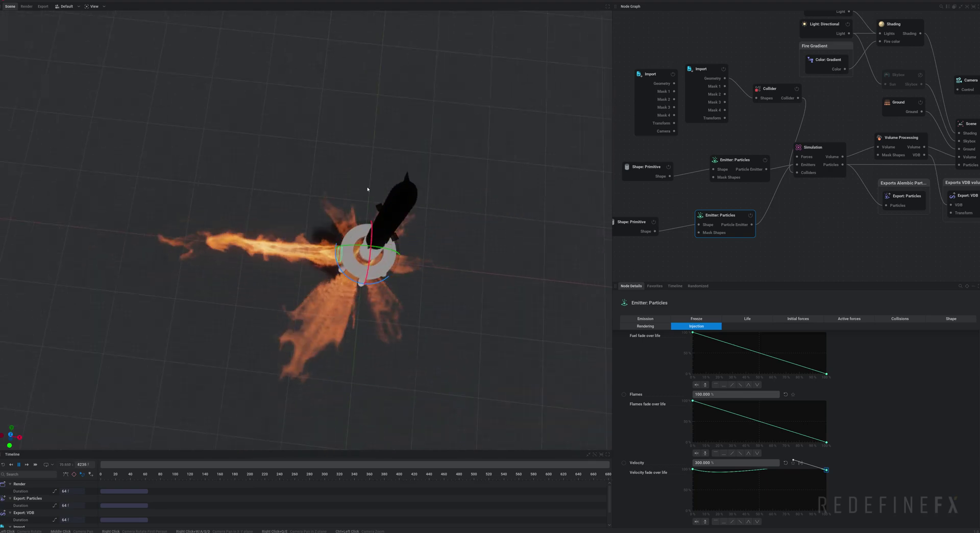
Set the Simulation node's generated smoke to 250% in its combustion settings.
click(809, 156)
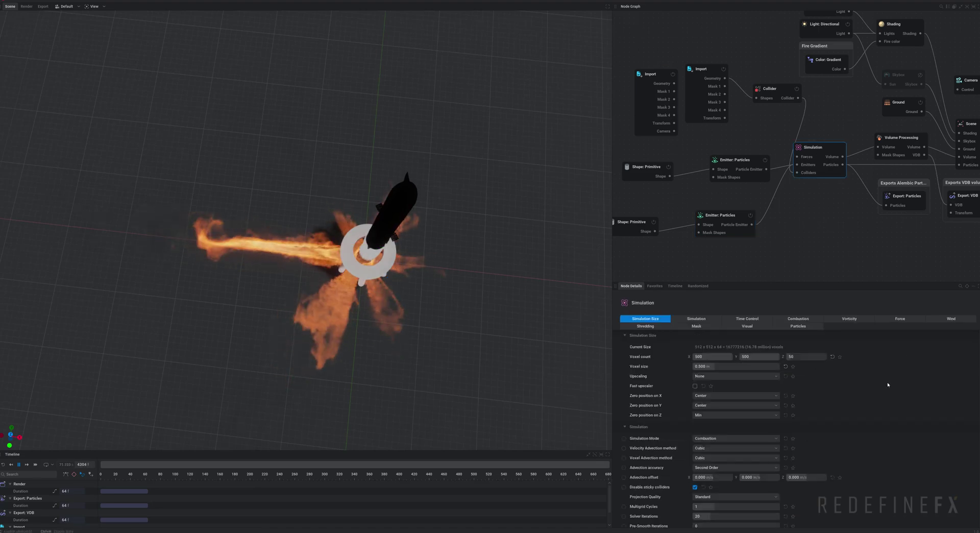
click(795, 318)
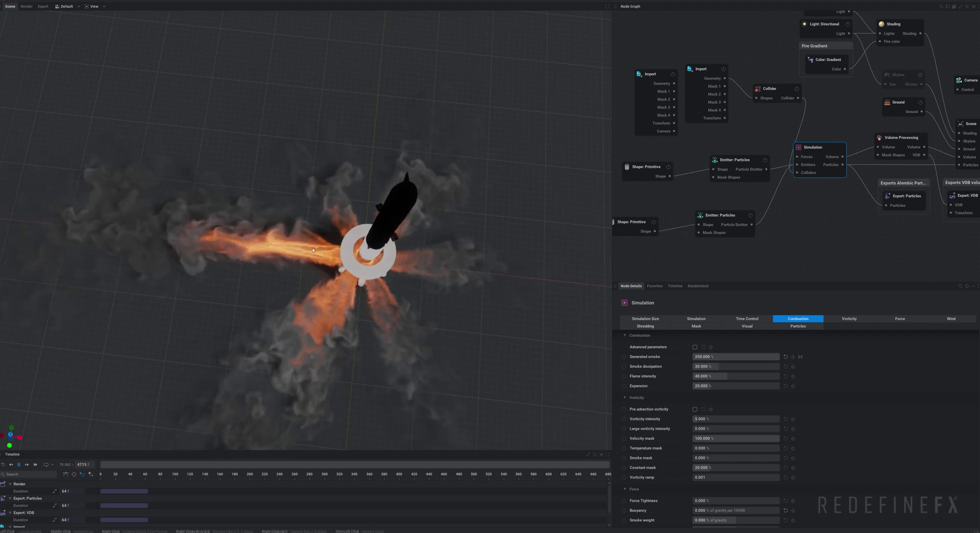
mouse_move(306, 239)
mouse_down()
mouse_move(301, 196)
mouse_move(293, 243)
mouse_up()
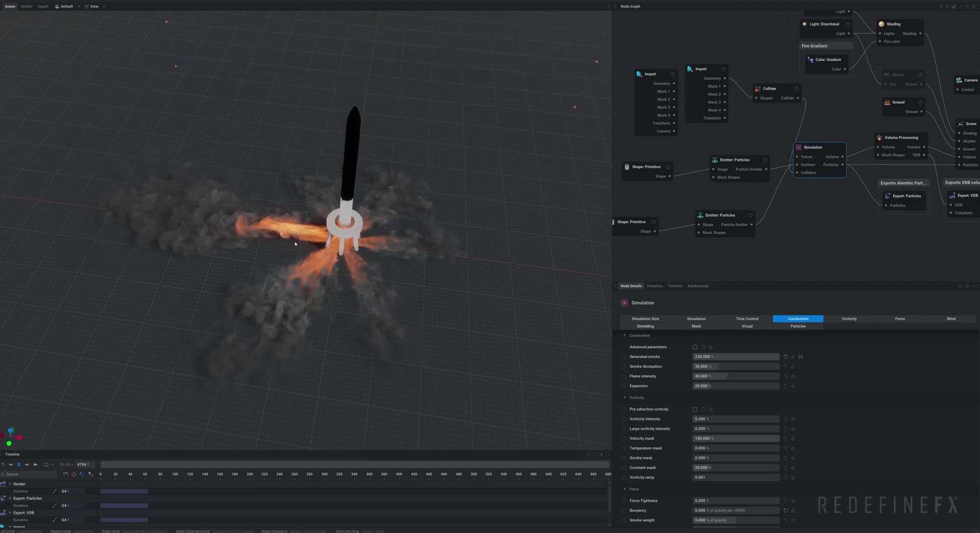
scroll(294, 243, up, 4)
scroll(229, 232, down, 2)
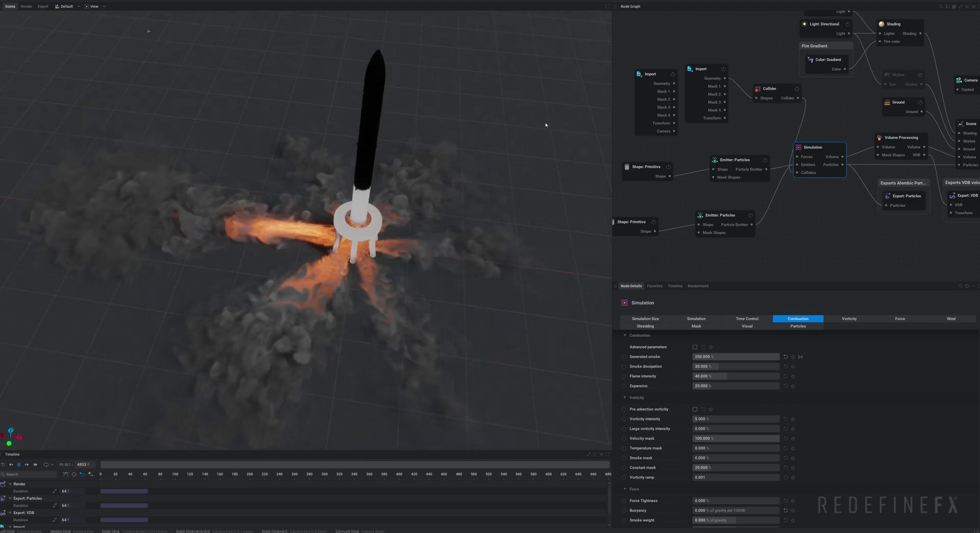
Change the Ground node's material to Uniform Color and darken its primary color to near black.
middle_drag(812, 128, 720, 147)
click(814, 124)
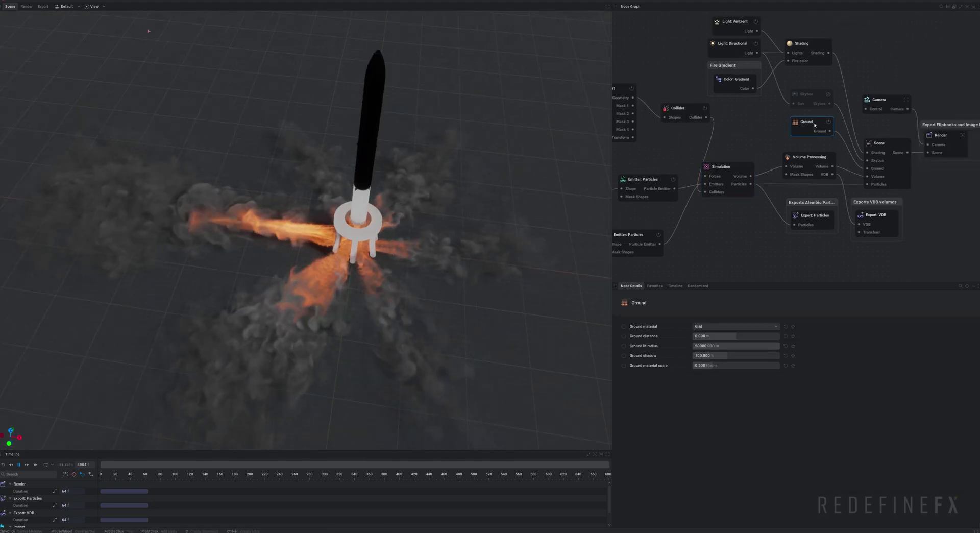
click(704, 327)
click(704, 366)
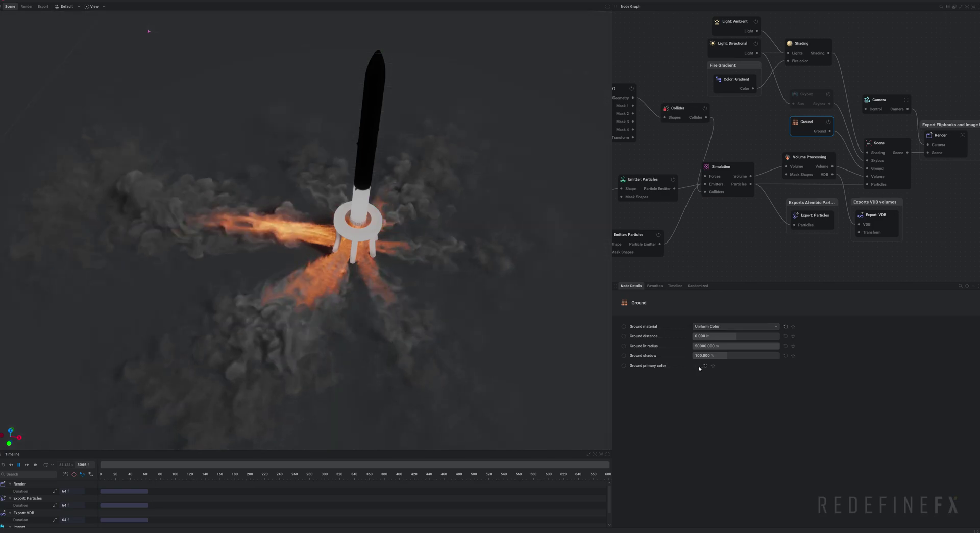
click(698, 365)
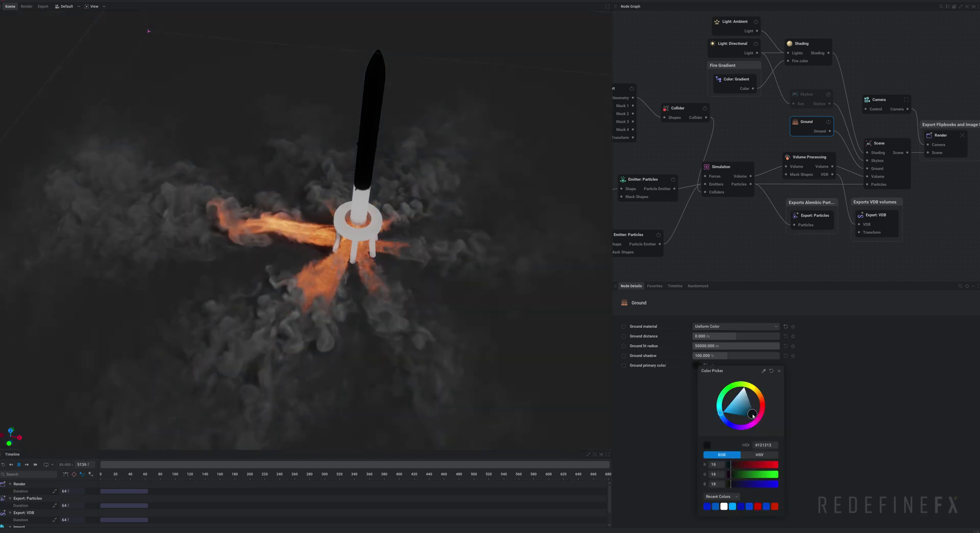
drag(752, 416, 755, 418)
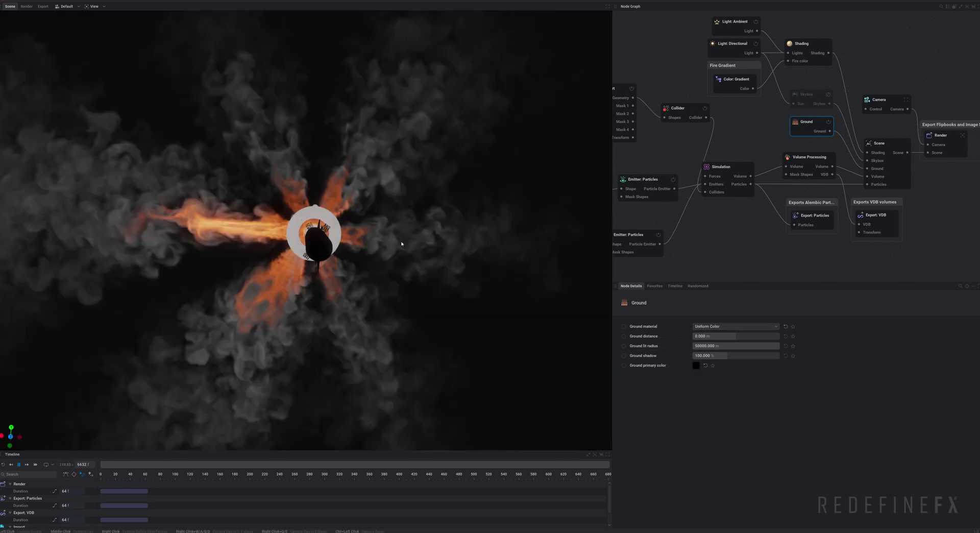
scroll(381, 230, up, 2)
scroll(381, 230, down, 3)
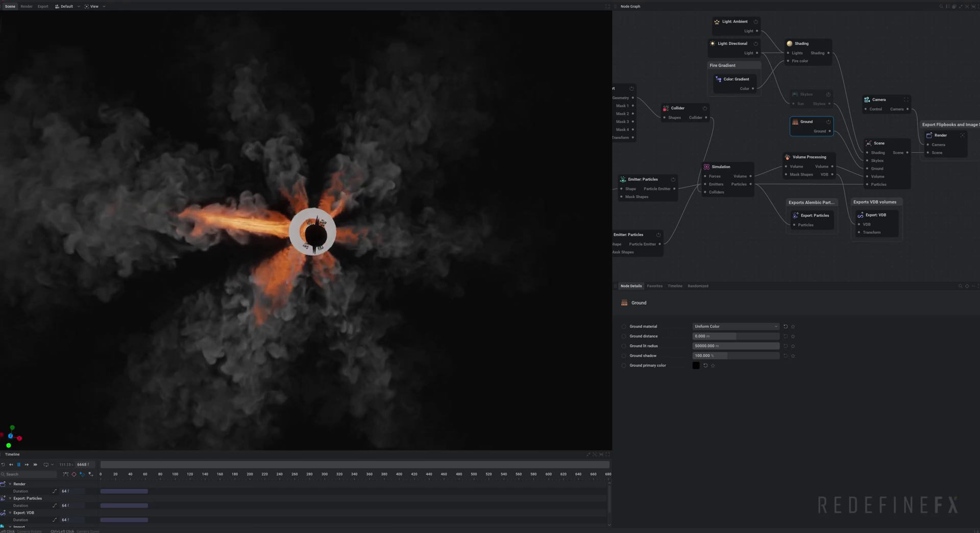
mouse_move(257, 306)
mouse_down()
mouse_move(258, 243)
mouse_move(258, 306)
mouse_up()
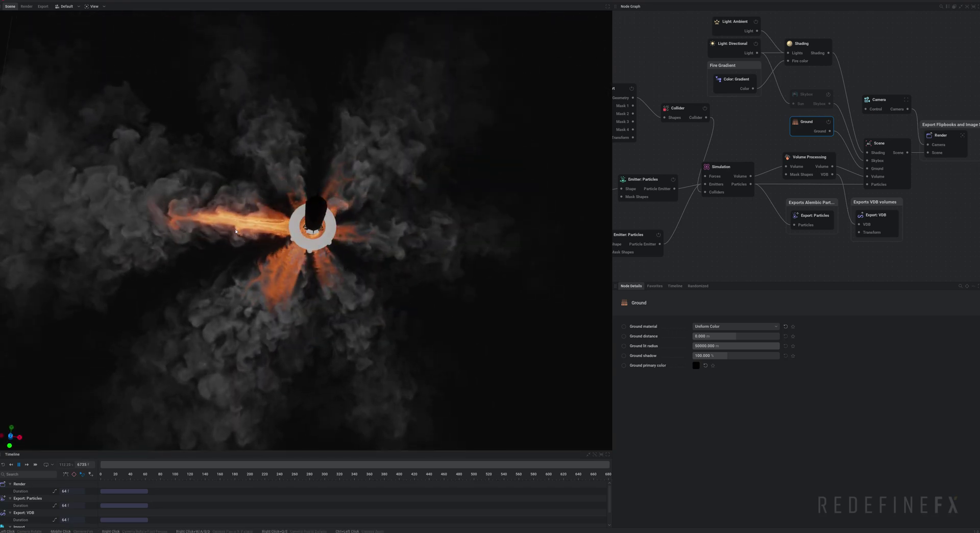
middle_drag(229, 208, 266, 212)
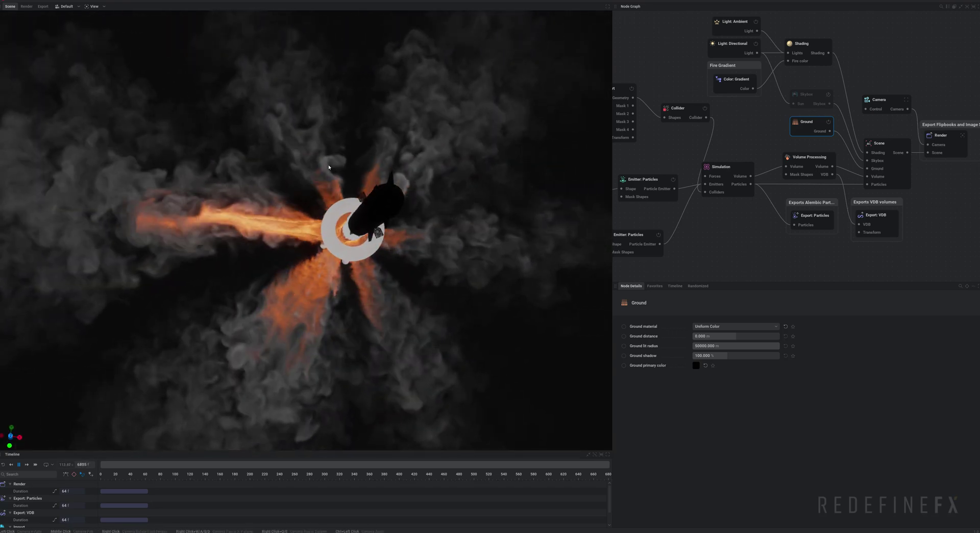
Paste a third tube shape with its particle emitter and connect that emitter to the Simulation's Emitters input.
middle_drag(632, 252, 737, 217)
click(728, 218)
key(ctrl+v)
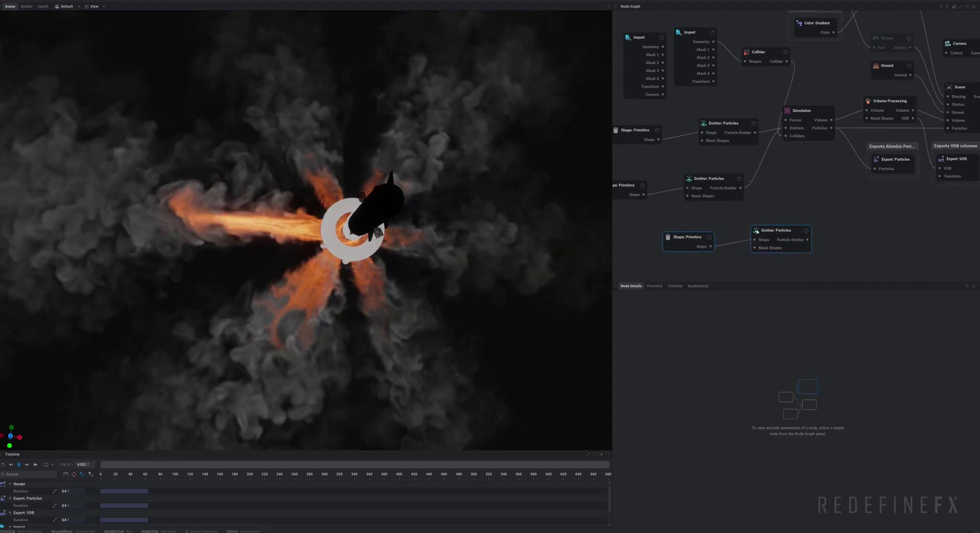
drag(797, 241, 729, 237)
middle_drag(730, 237, 766, 228)
drag(776, 227, 822, 120)
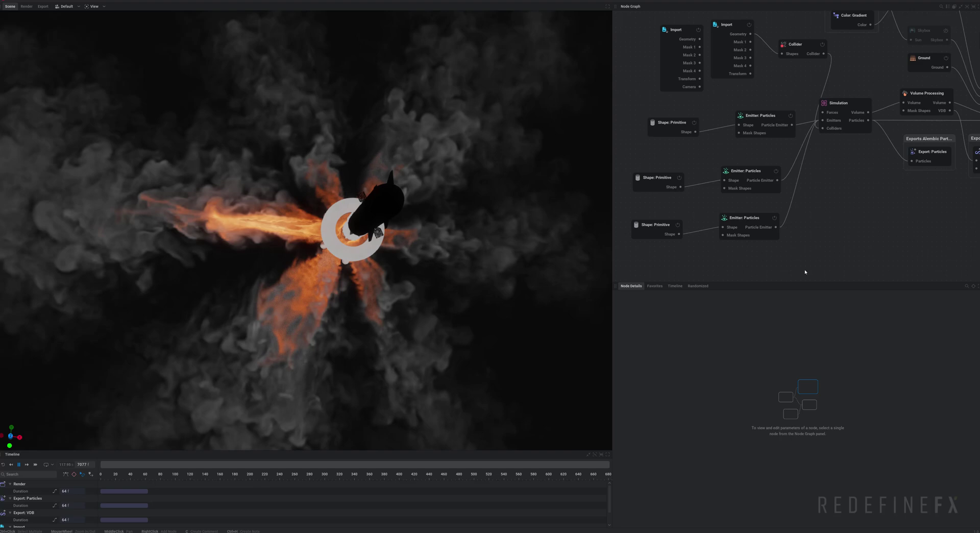
Move and rotate the third tube to another spot around the launch pad ring, aiming its jet outward.
click(659, 223)
scroll(327, 225, up, 3)
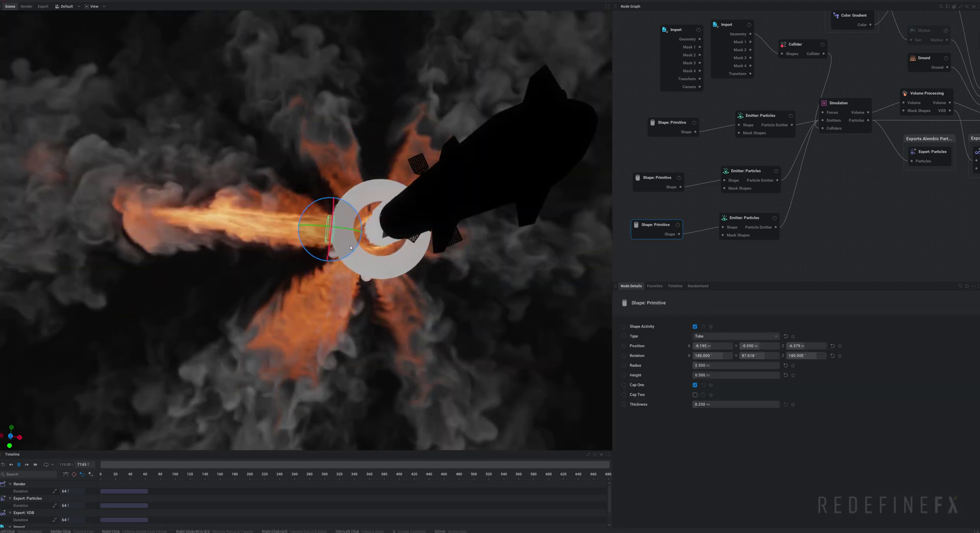
key(w)
drag(333, 195, 273, 301)
key(e)
key(w)
drag(338, 256, 342, 232)
drag(355, 270, 369, 276)
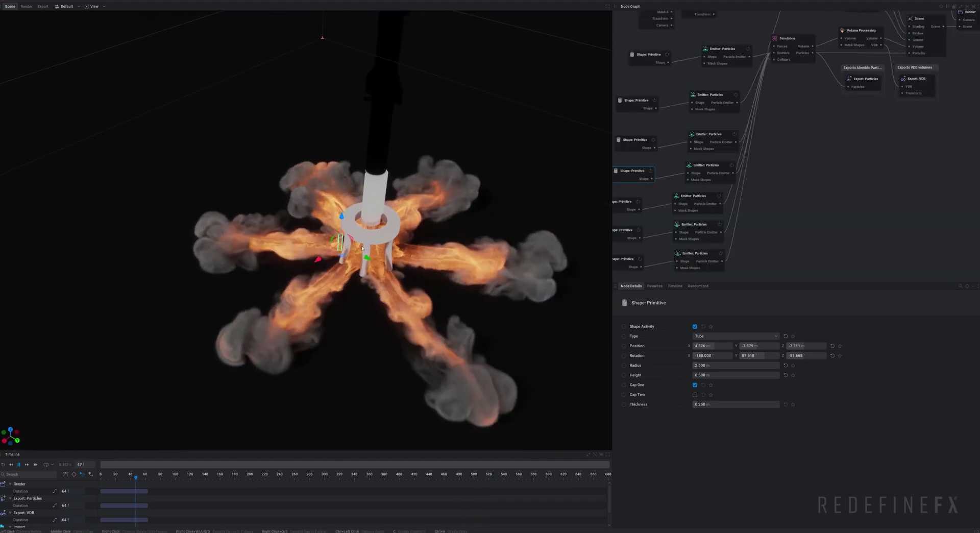
Raise the Shading node's flames contribution to about 636% so the fire lights the surrounding smoke.
drag(362, 248, 438, 228)
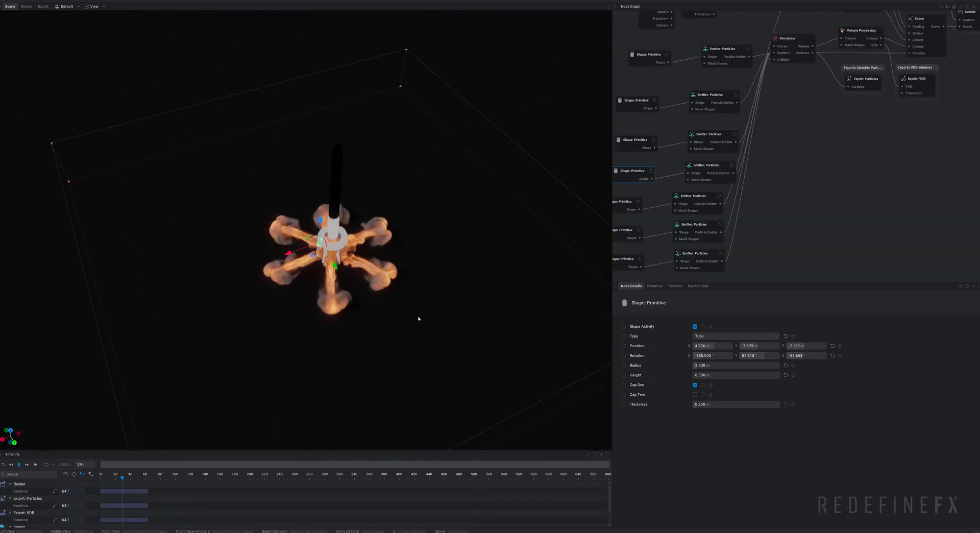
drag(388, 302, 328, 245)
middle_drag(791, 140, 730, 238)
click(793, 60)
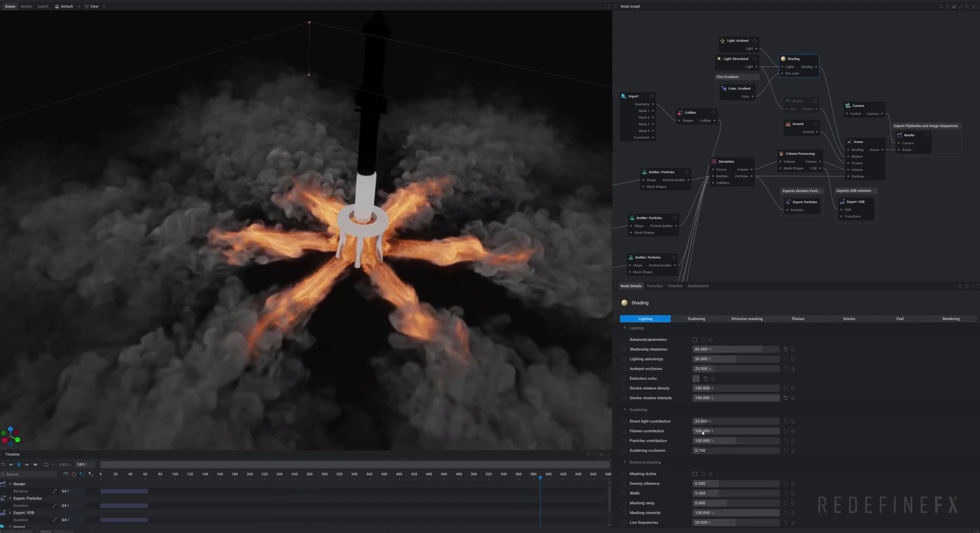
drag(706, 431, 741, 430)
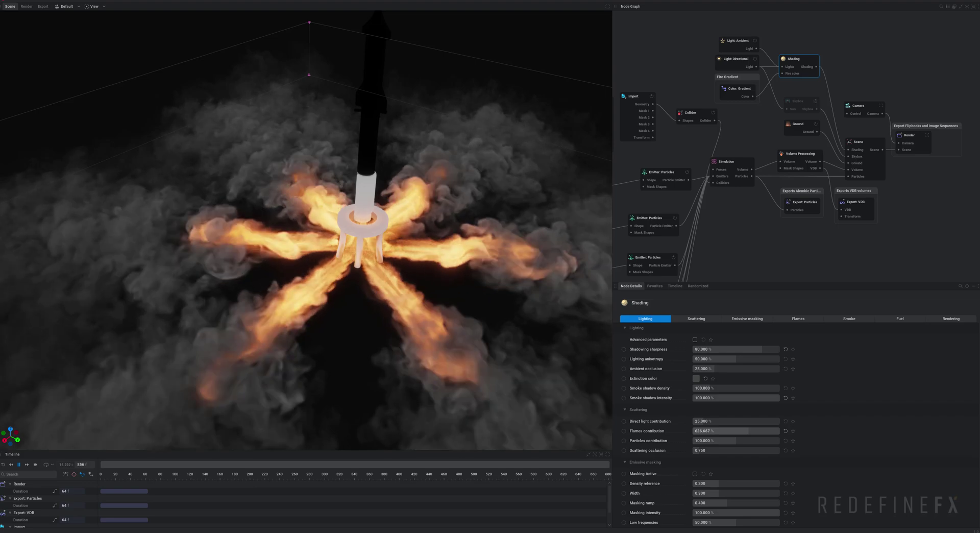
Lower the Shading node's flames contribution to 620%.
drag(748, 429, 746, 430)
click(794, 320)
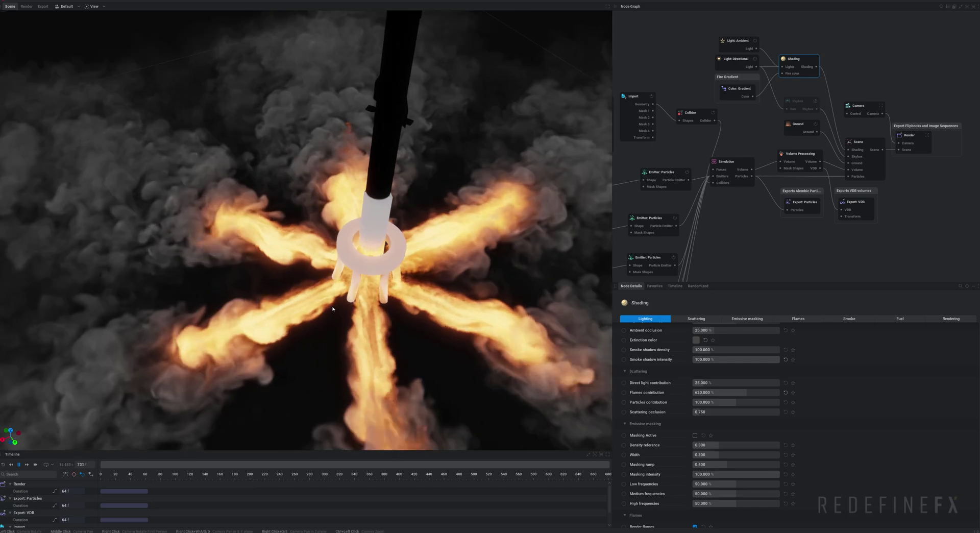
Recolor the last two orange stops of the fire Color: Gradient, making the second-to-last lighter and the last a more saturated orange.
click(738, 89)
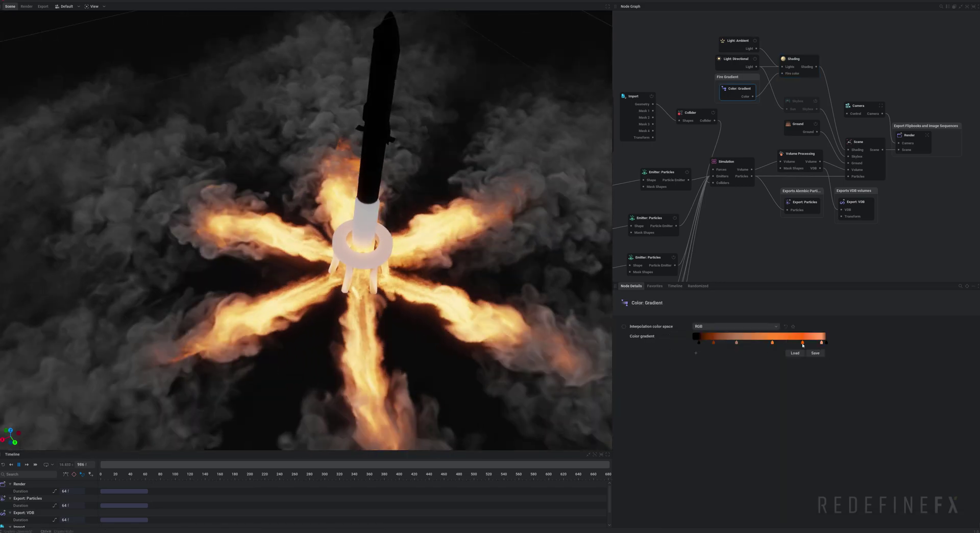
click(736, 342)
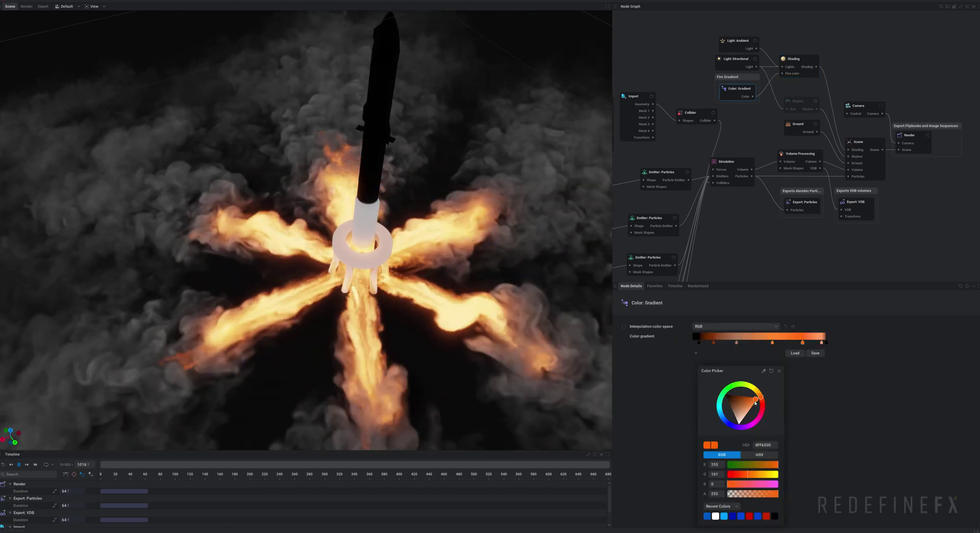
mouse_move(755, 401)
mouse_down()
mouse_move(730, 421)
mouse_move(755, 411)
mouse_up()
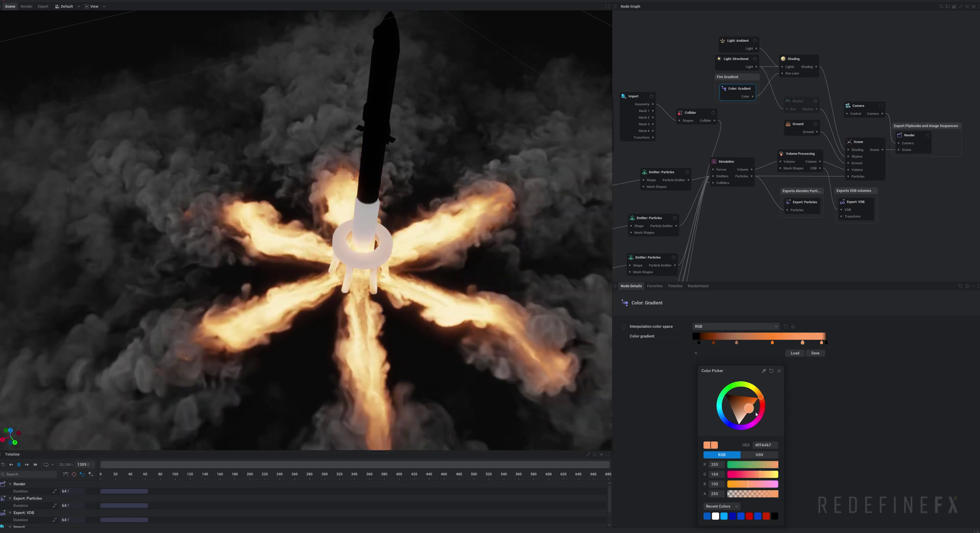
click(825, 344)
click(821, 341)
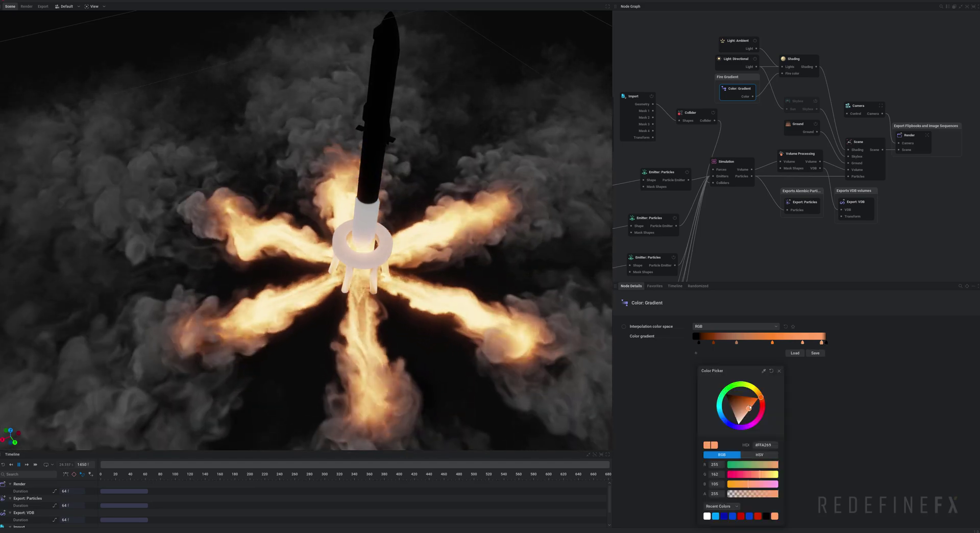
drag(748, 408, 762, 406)
click(824, 393)
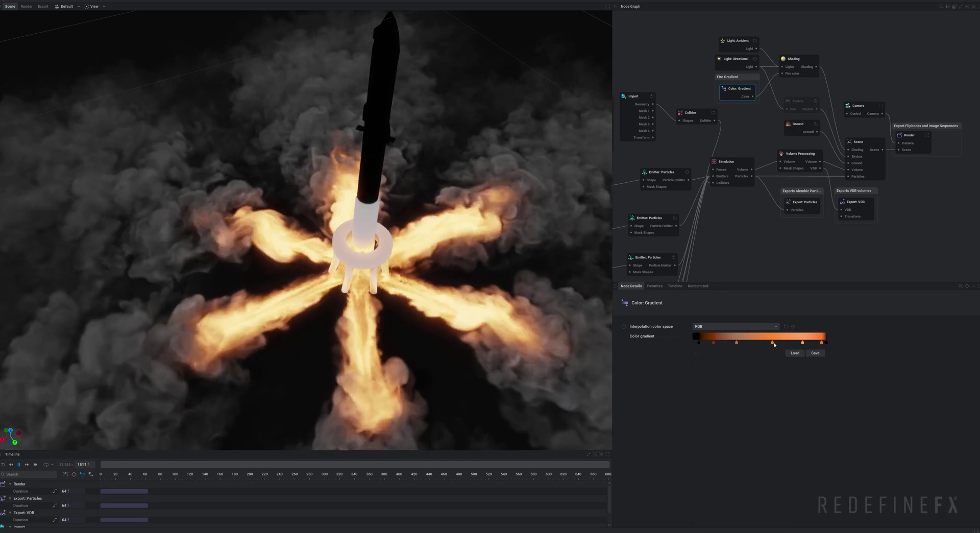
Shift the two middle stops of the fire gradient to a more saturated orange.
click(772, 342)
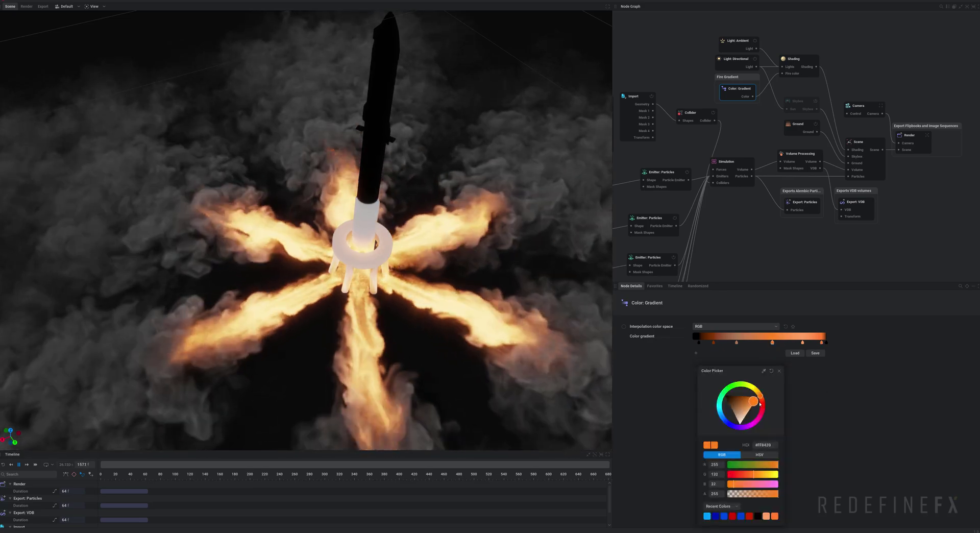
click(794, 396)
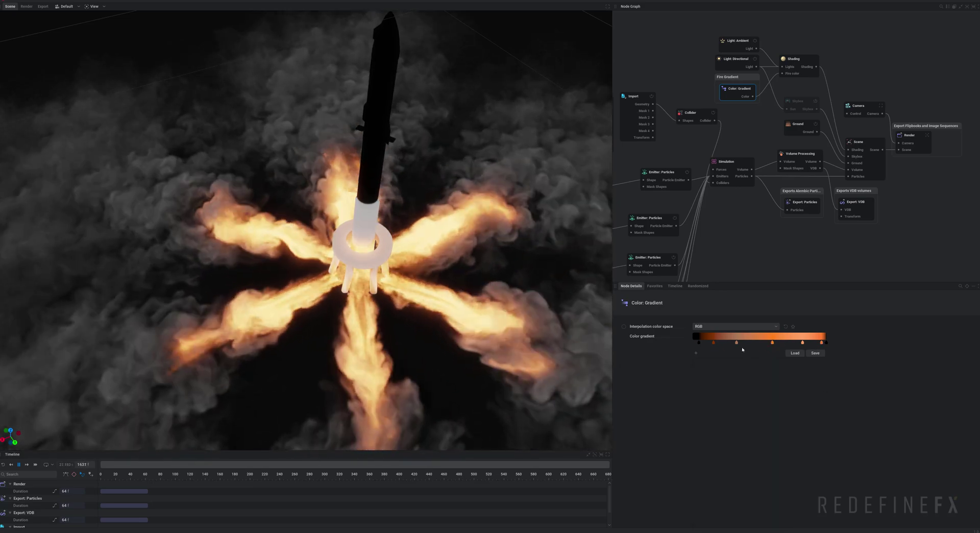
click(736, 342)
drag(742, 407, 754, 404)
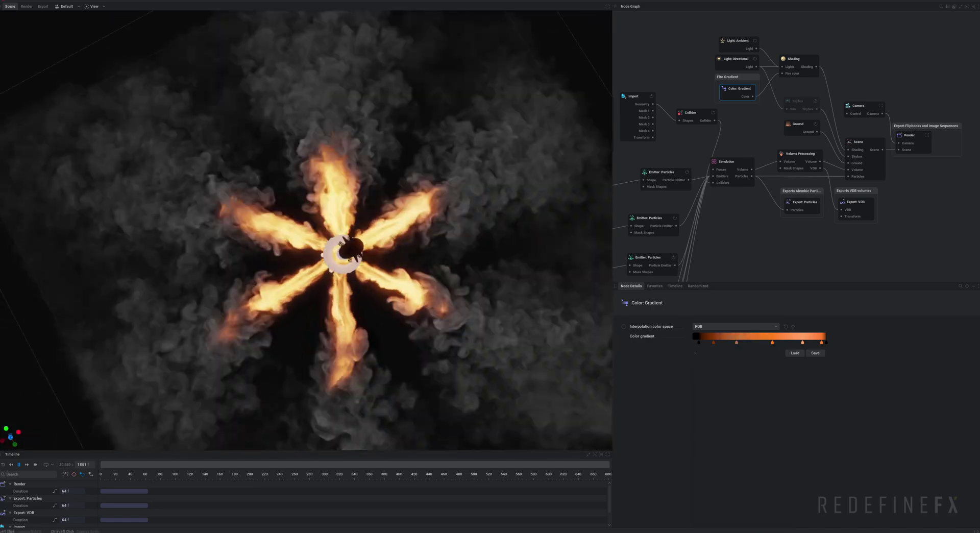
drag(382, 388, 382, 338)
scroll(382, 337, up, 3)
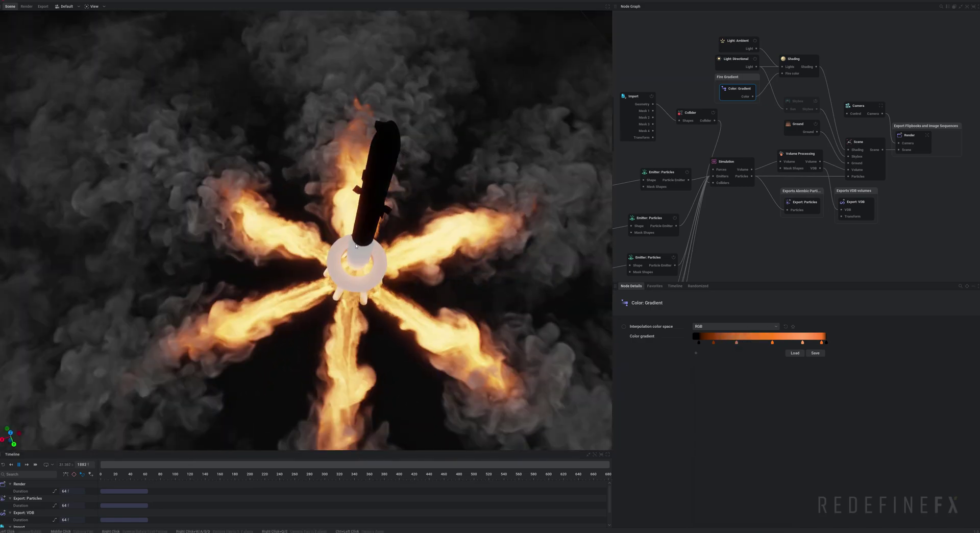
Add a Light: Point node connected to the Shading node's Lights input.
middle_drag(804, 30, 831, 82)
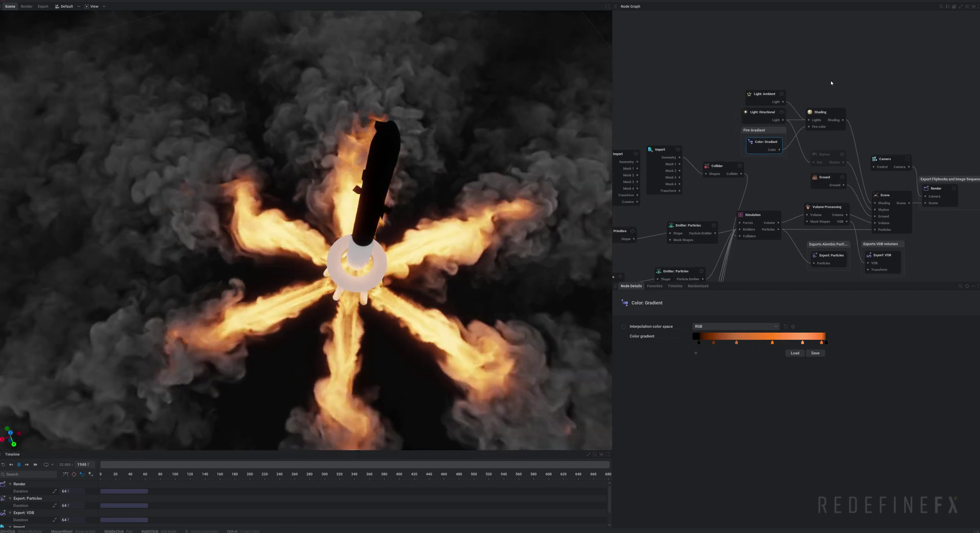
mouse_move(822, 115)
mouse_down()
mouse_move(833, 117)
mouse_move(775, 65)
mouse_up()
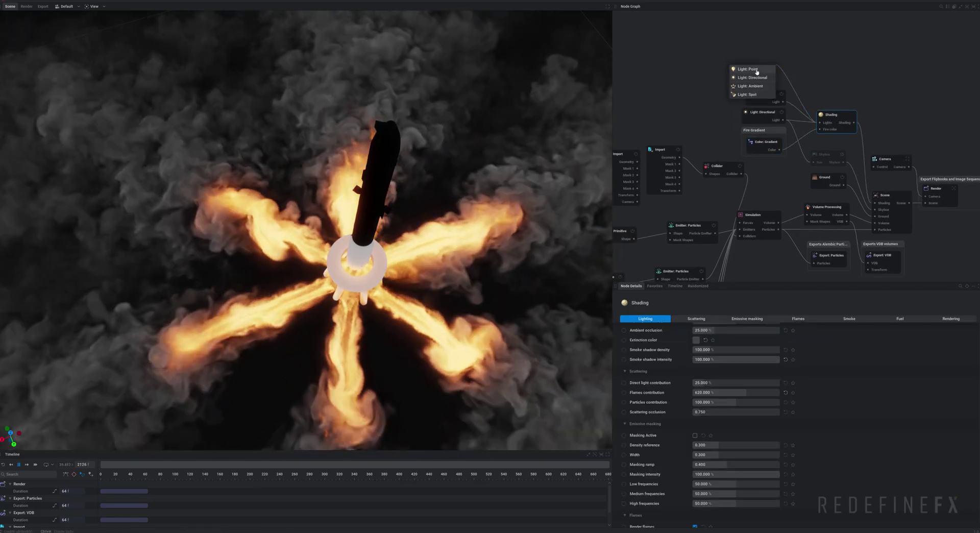
click(749, 69)
Tint the point light orange, raise its intensity and lower it to Z 3.411 beneath the launch pad.
click(695, 355)
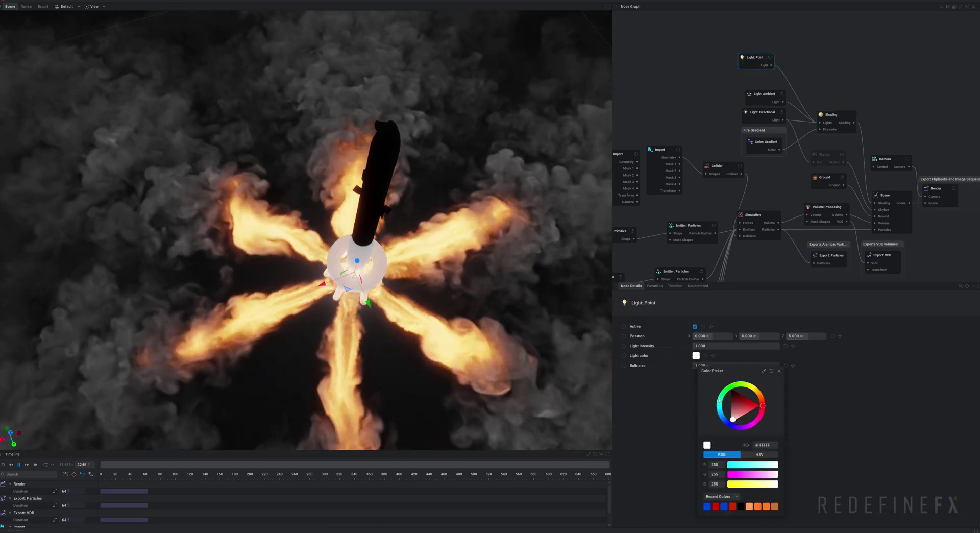
mouse_move(759, 413)
mouse_down()
mouse_move(761, 398)
mouse_move(743, 405)
mouse_move(757, 398)
mouse_up()
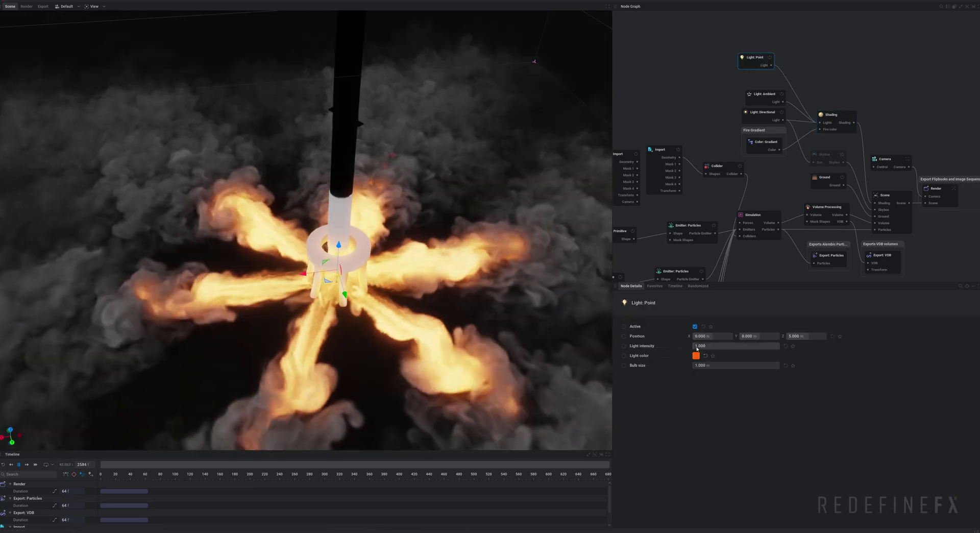
mouse_move(715, 346)
mouse_down()
mouse_move(756, 346)
mouse_move(702, 346)
mouse_up()
click(695, 355)
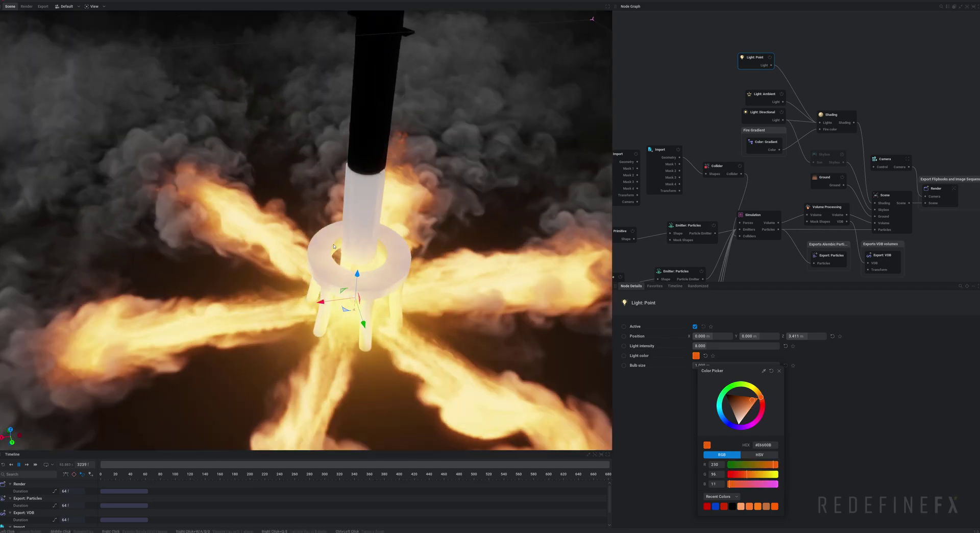
Set the albedo of the launch pad's Import node to black.
middle_drag(654, 81, 708, 61)
click(718, 132)
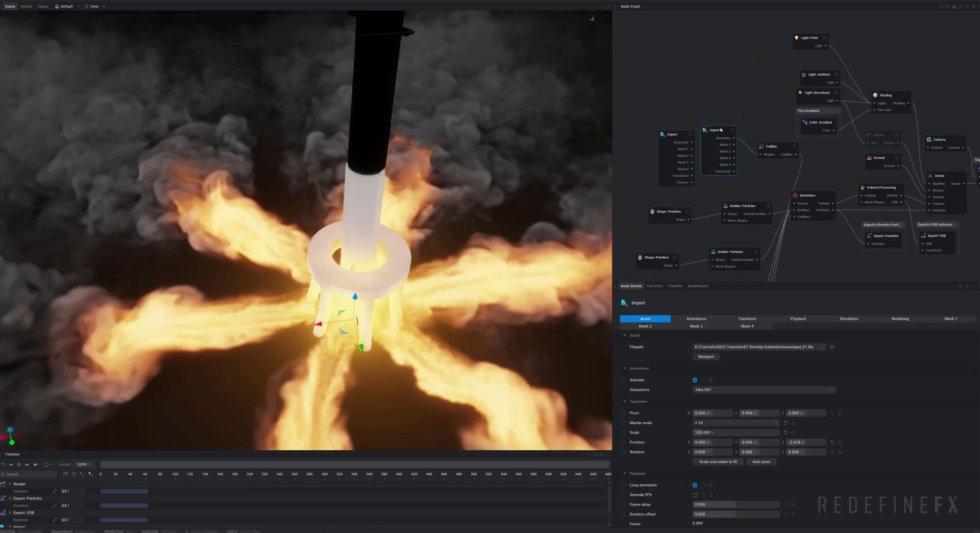
scroll(709, 380, down, 15)
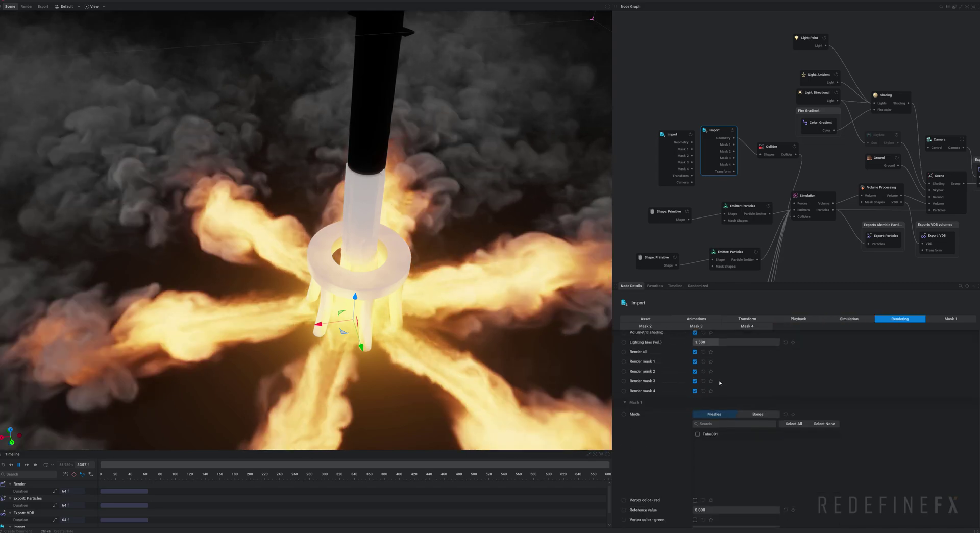
scroll(719, 383, up, 1)
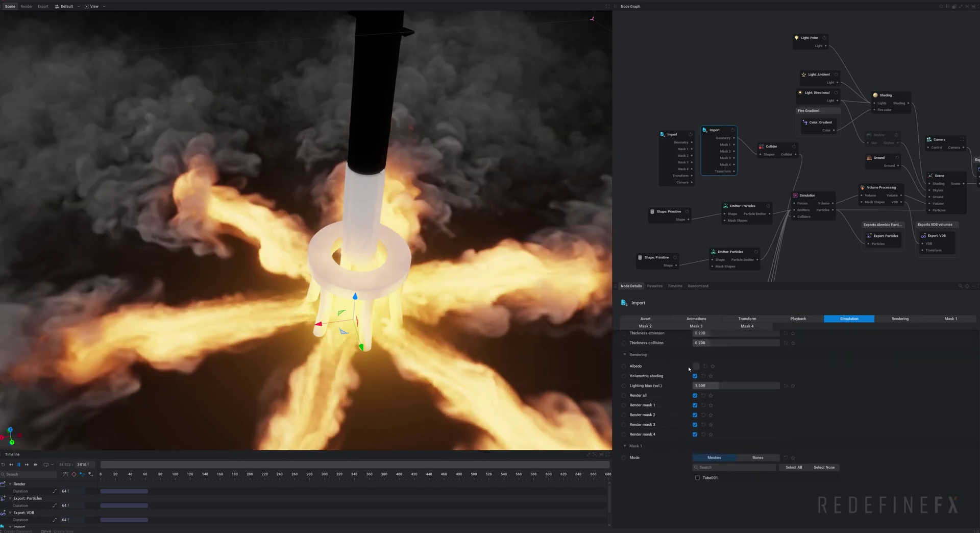
click(696, 366)
click(724, 506)
click(653, 122)
Darken the albedo of the Starship's Import node to black so its white lower section matches.
click(672, 134)
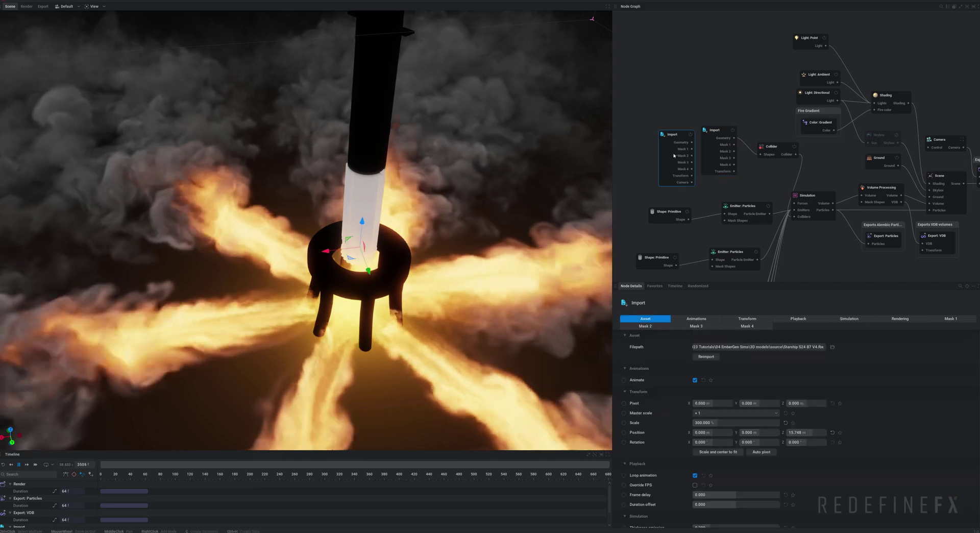
scroll(761, 388, down, 10)
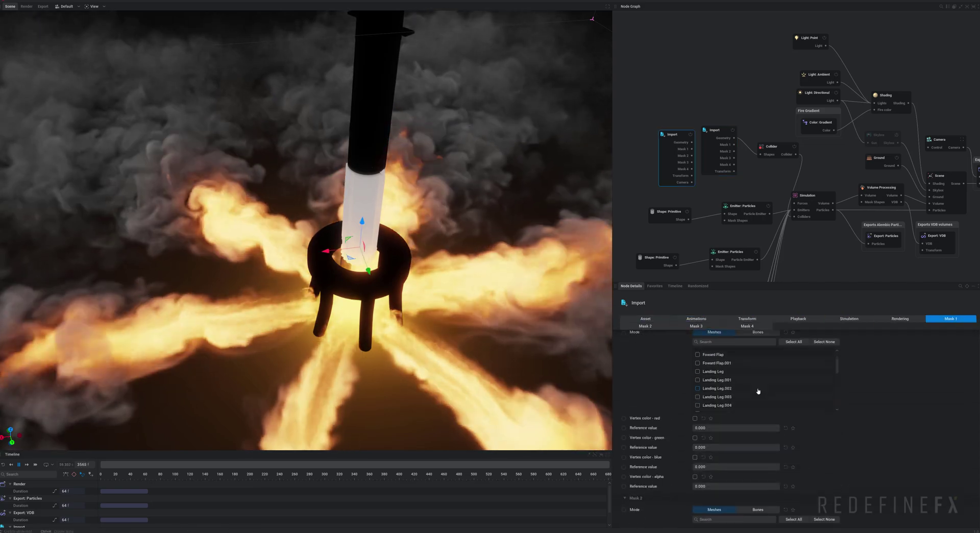
scroll(761, 388, down, 5)
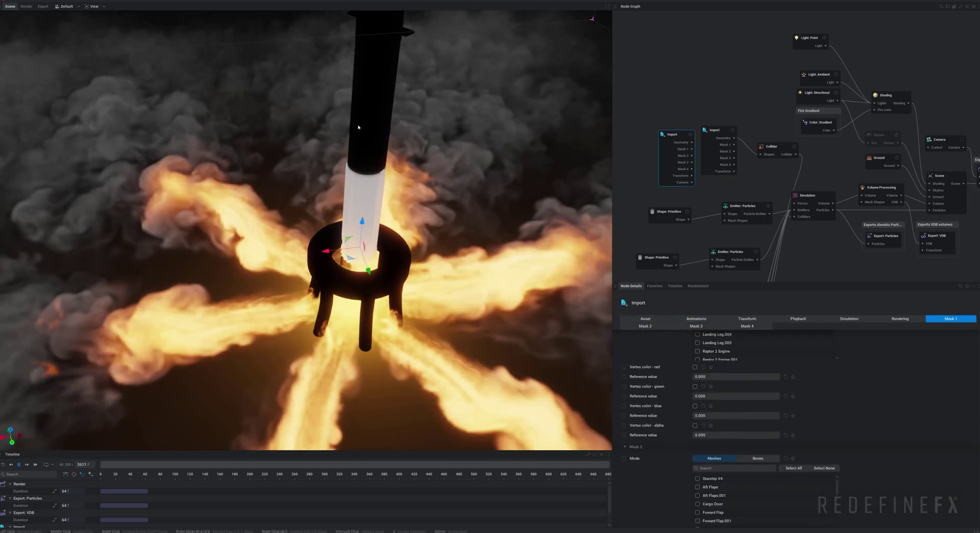
scroll(720, 428, down, 6)
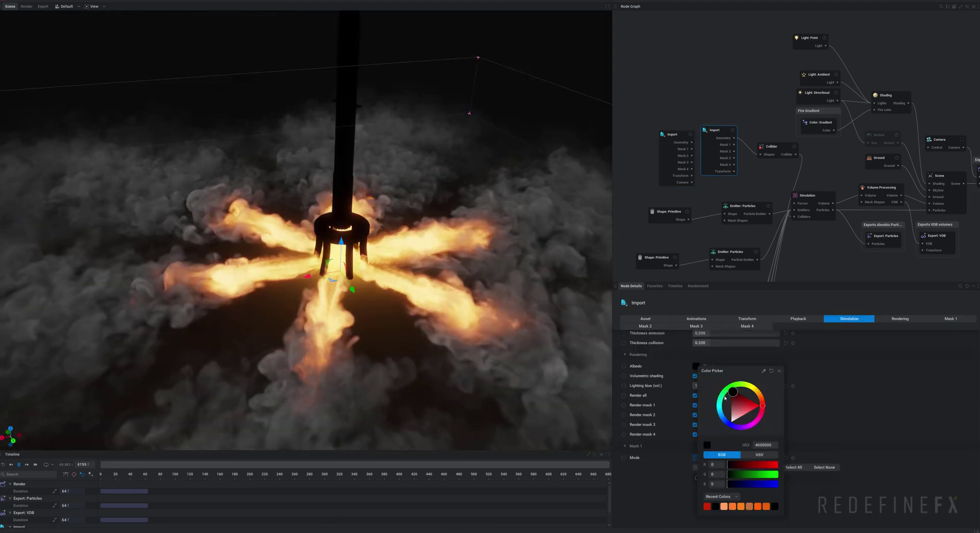
Lighten the launch pad's albedo slightly to #030303 and check the pad up close and from above.
drag(724, 398, 725, 399)
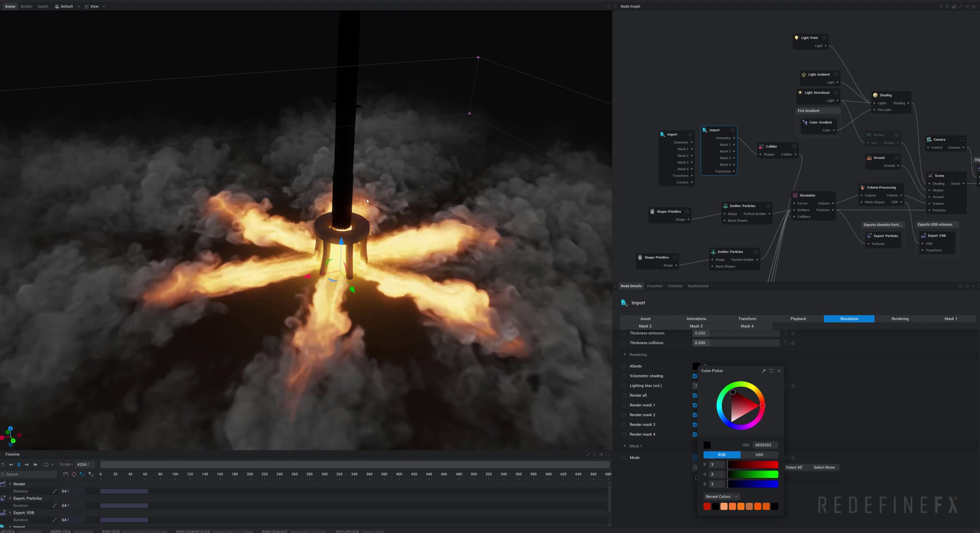
scroll(449, 228, up, 6)
scroll(449, 228, down, 1)
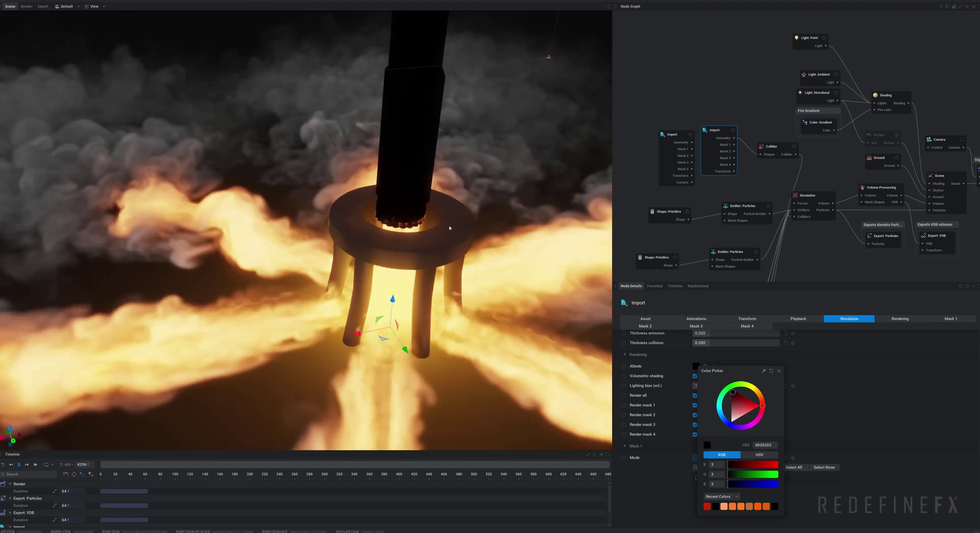
scroll(449, 228, down, 6)
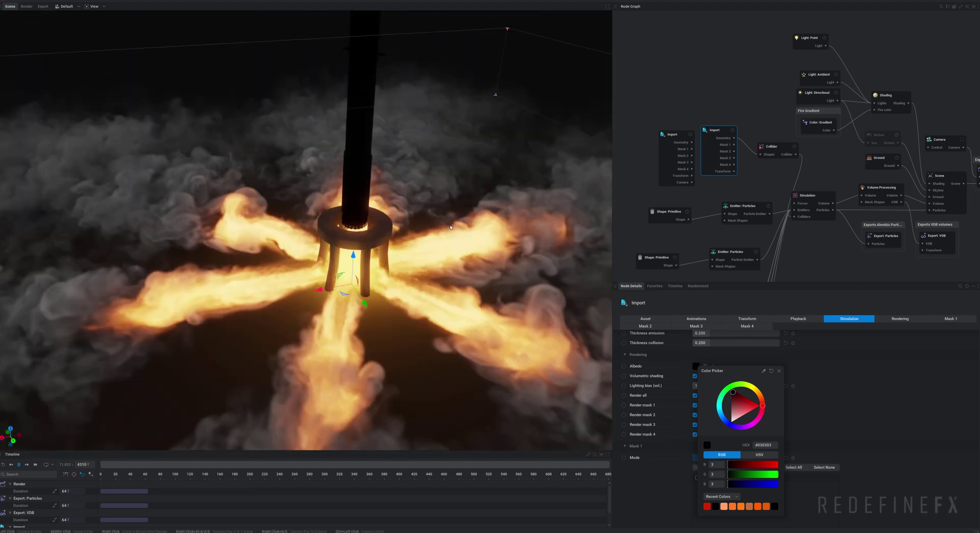
mouse_move(449, 228)
mouse_down()
mouse_move(448, 214)
mouse_move(439, 221)
mouse_up()
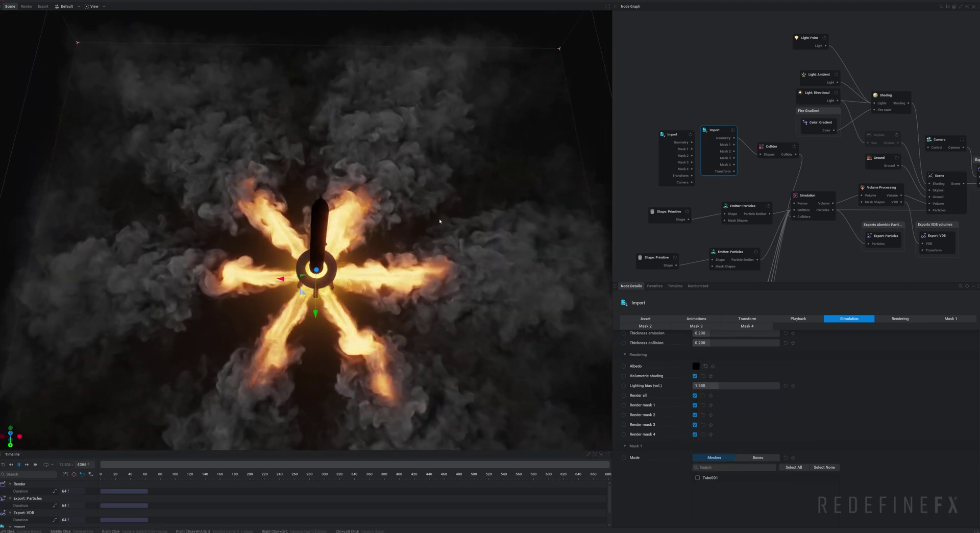
Restart the simulation and watch the smoke spread outward around the launch pad.
key(r)
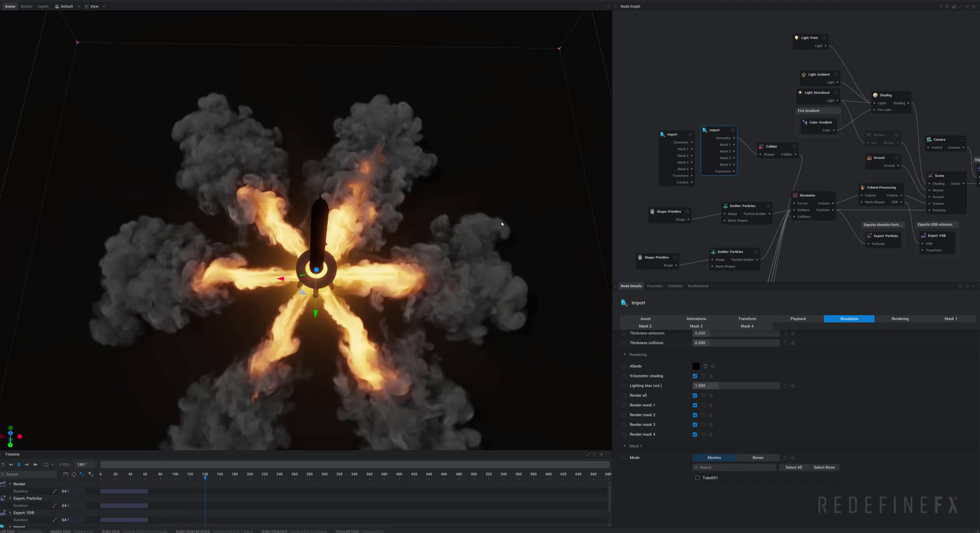
key(r)
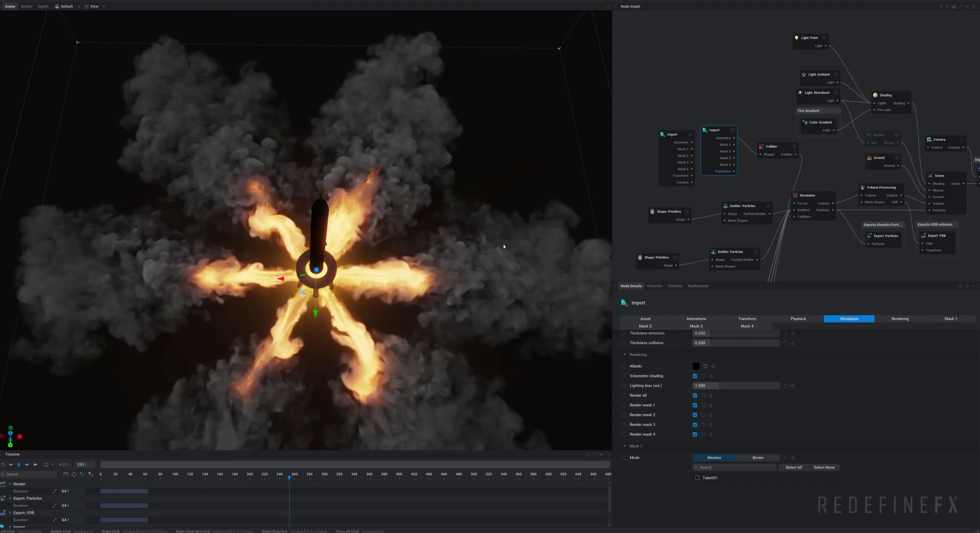
drag(503, 247, 488, 157)
Set the Simulation node's generated smoke to 300% and its smoke dissipation to 15%.
middle_drag(774, 168, 718, 134)
click(751, 163)
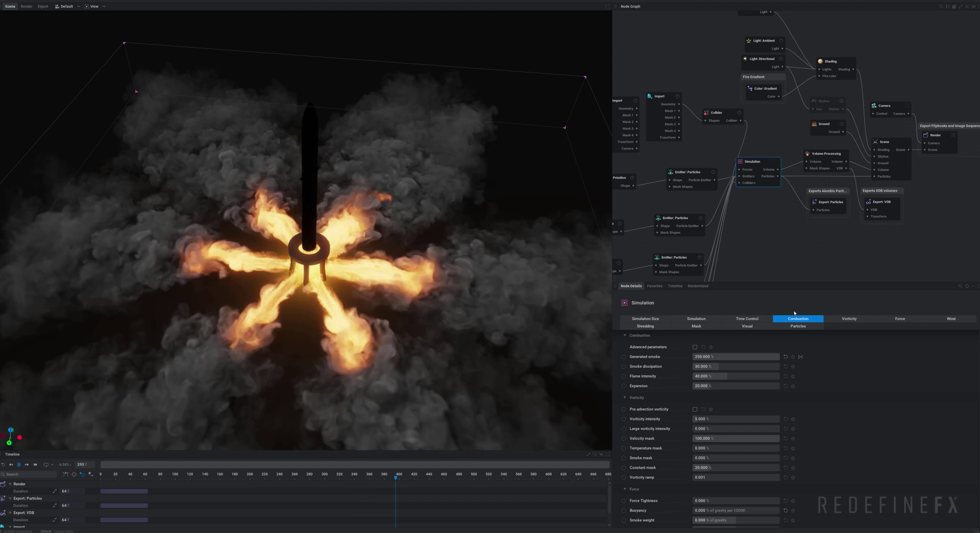
double_click(709, 357)
text(3)
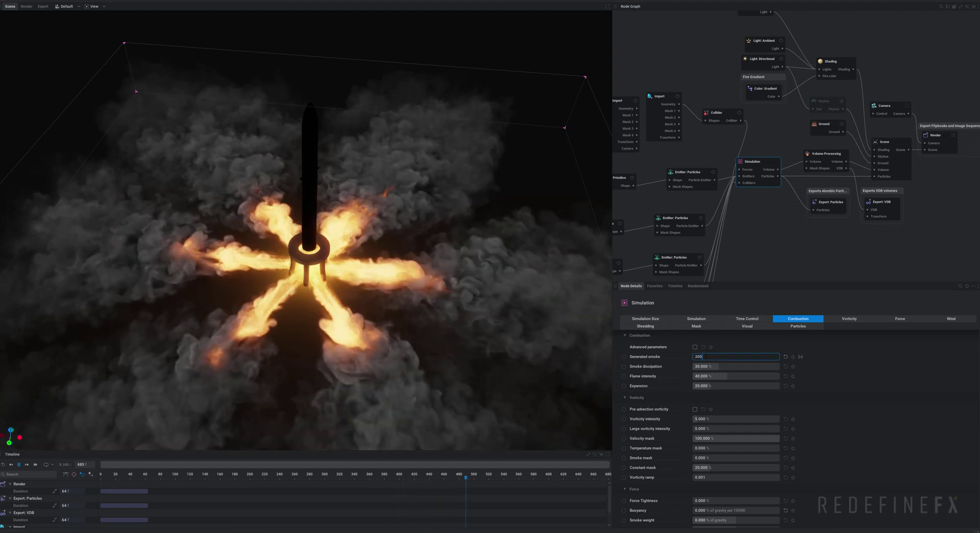
text(00)
key(Return)
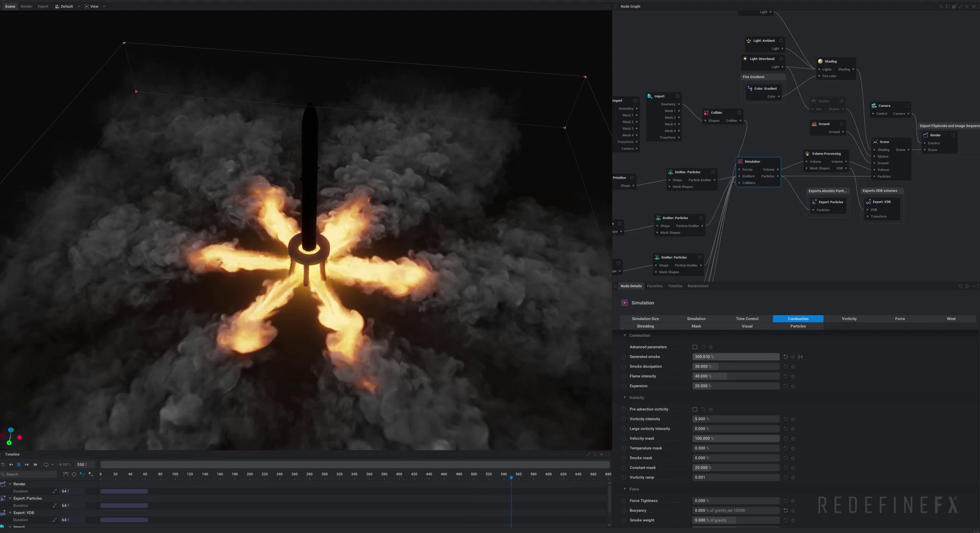
double_click(712, 366)
text(15)
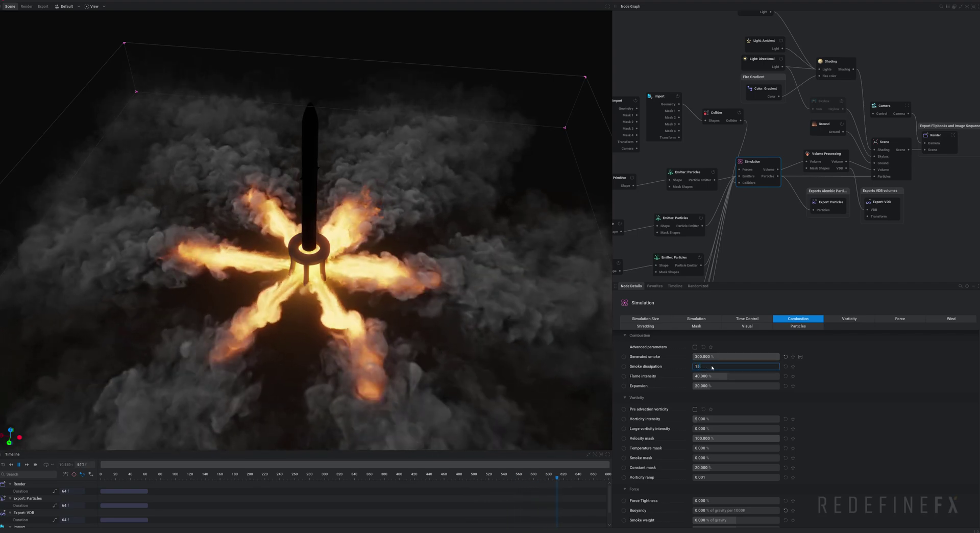
key(Return)
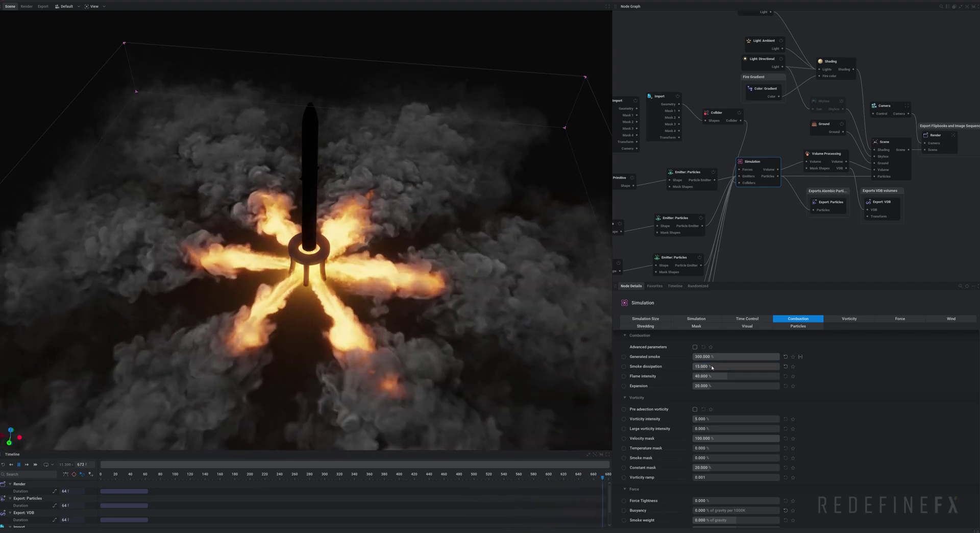
Set the Shading node's direct light contribution in scattering to about 24.7%.
scroll(441, 216, down, 2)
drag(442, 217, 411, 247)
scroll(430, 242, up, 5)
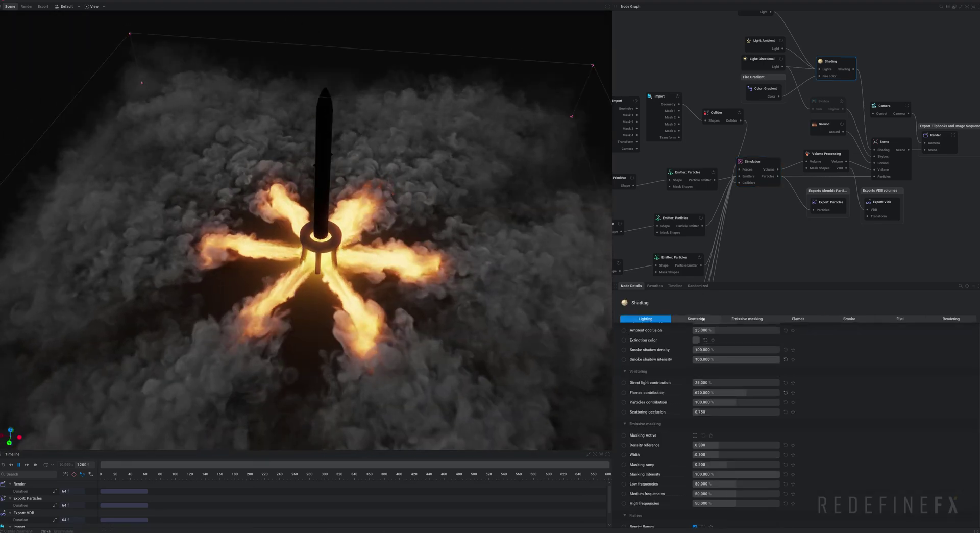
click(703, 318)
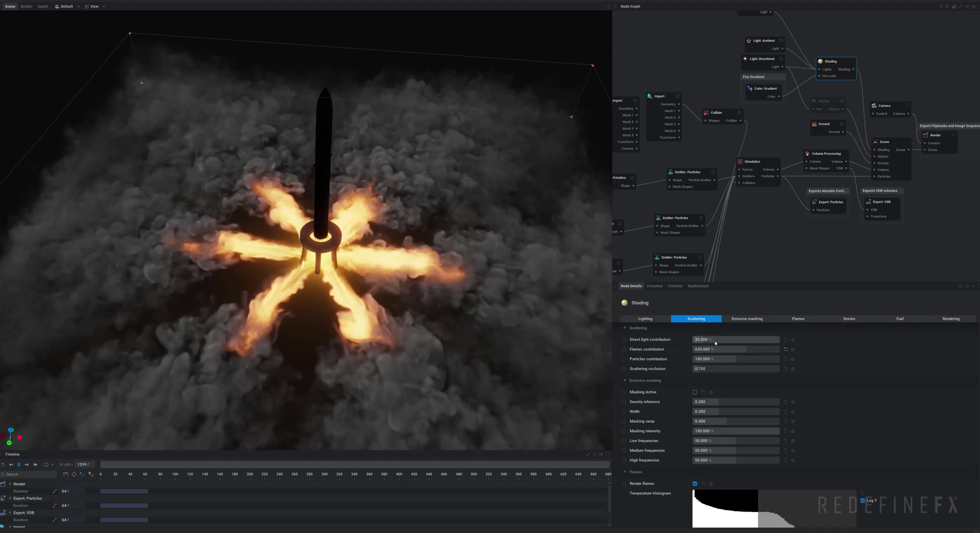
mouse_move(715, 343)
mouse_down()
mouse_move(692, 342)
mouse_move(714, 340)
mouse_up()
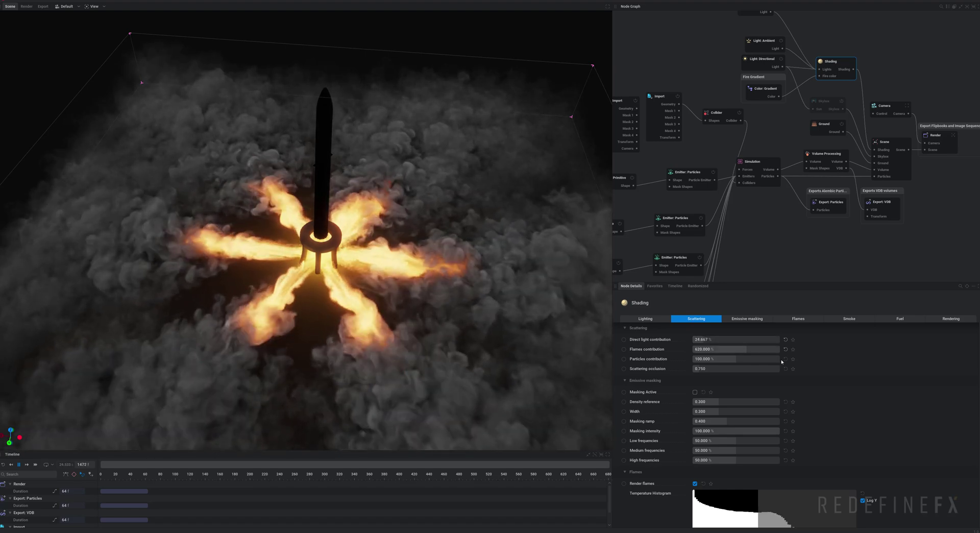
Set the Light Directional node's light intensity to about 6.33 and its elevation to about 19.2°.
click(645, 318)
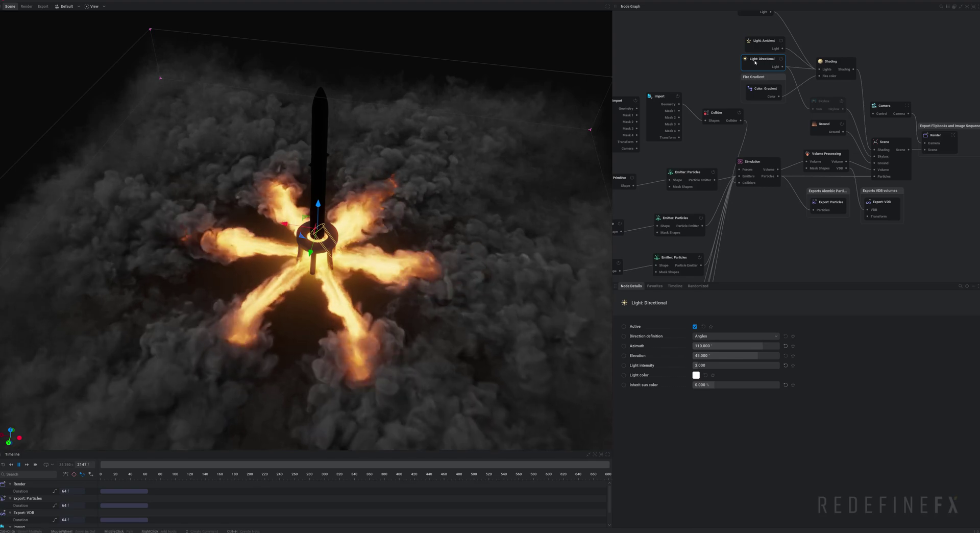
drag(705, 366, 725, 366)
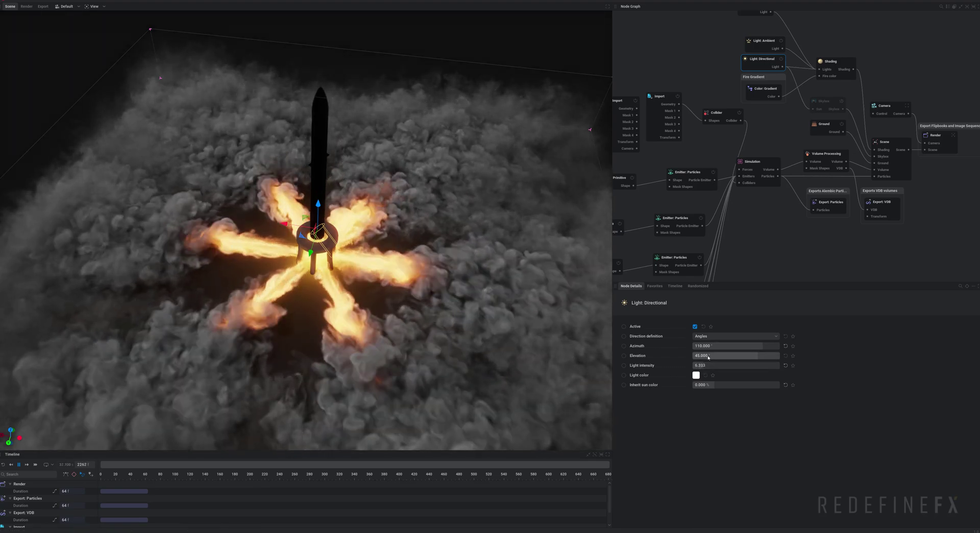
drag(747, 355, 740, 355)
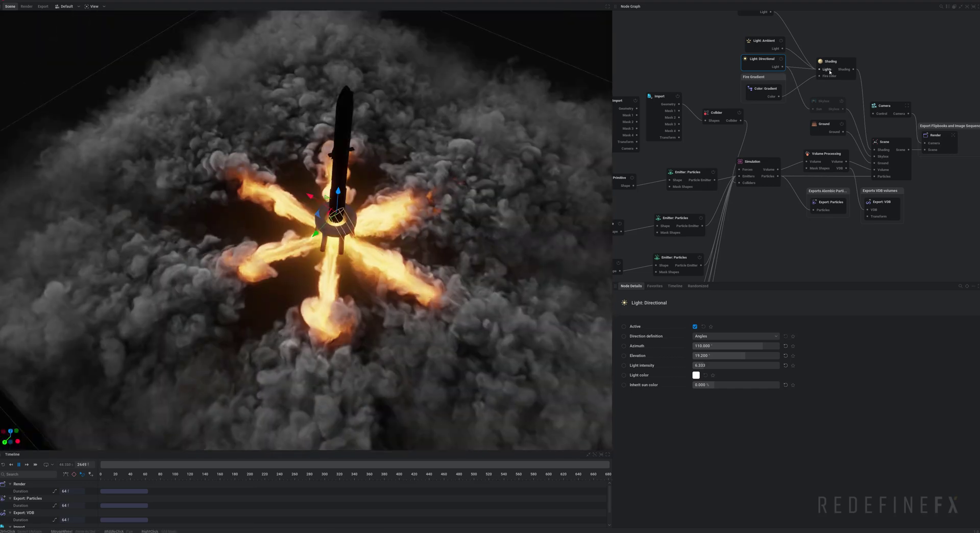
Switch the Shading node's smoke coloring to Single Color and choose a dark grey smoke color.
click(830, 62)
click(837, 320)
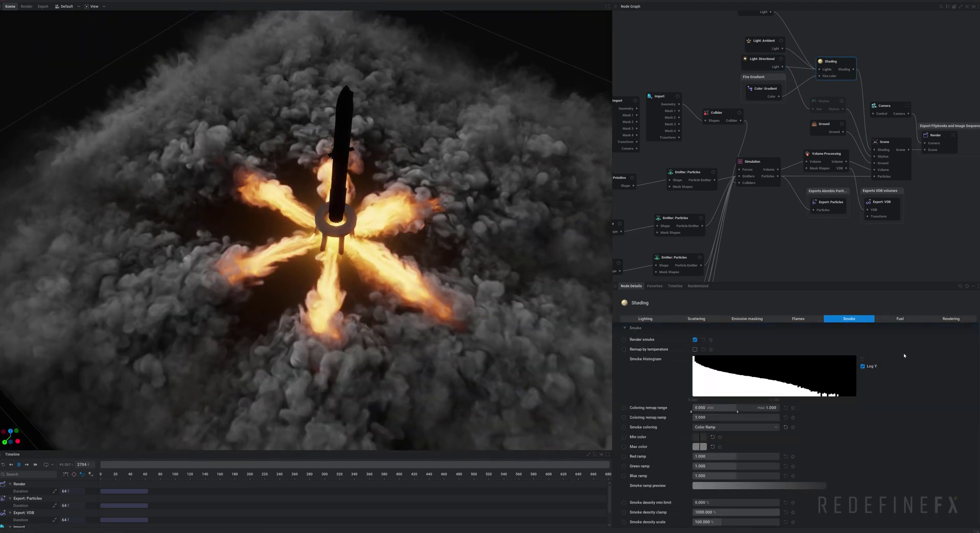
scroll(863, 400, down, 1)
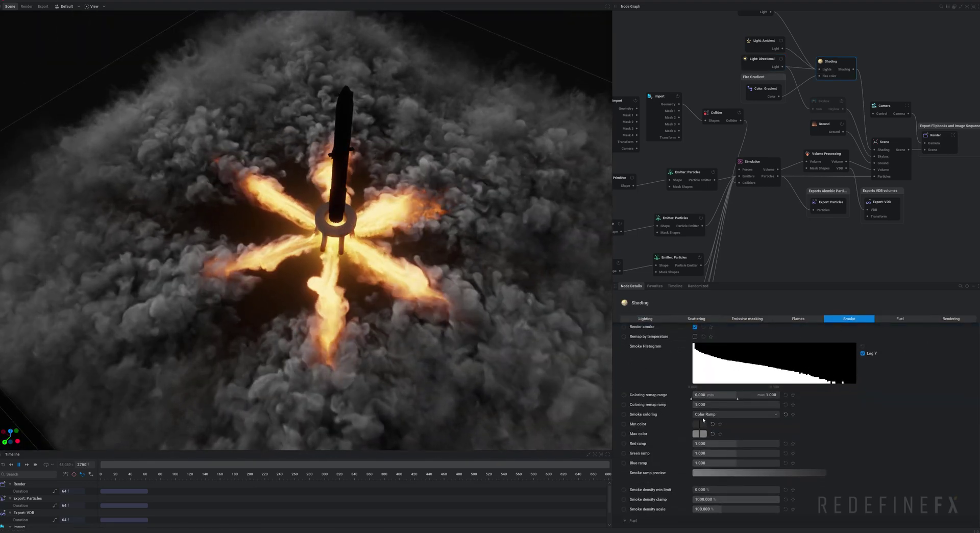
click(700, 416)
click(711, 426)
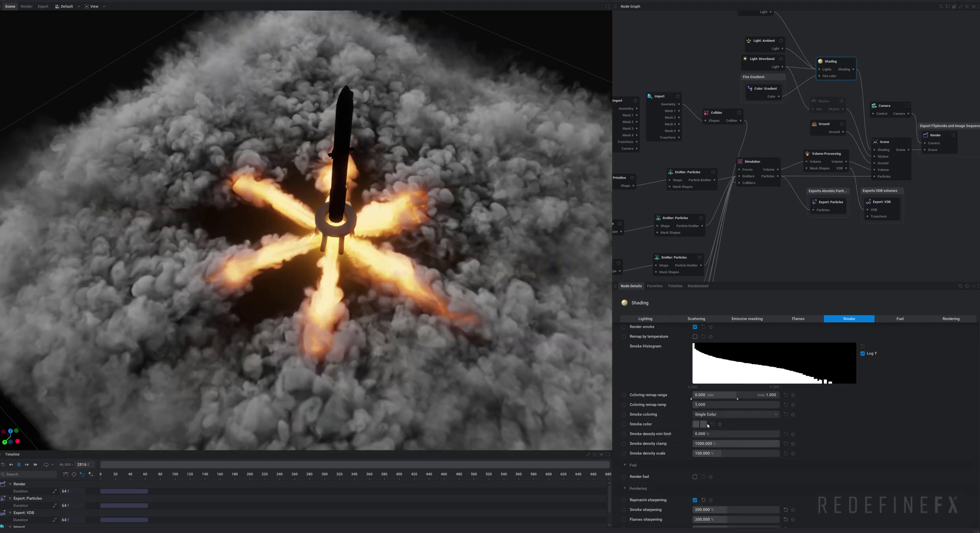
click(698, 424)
click(726, 389)
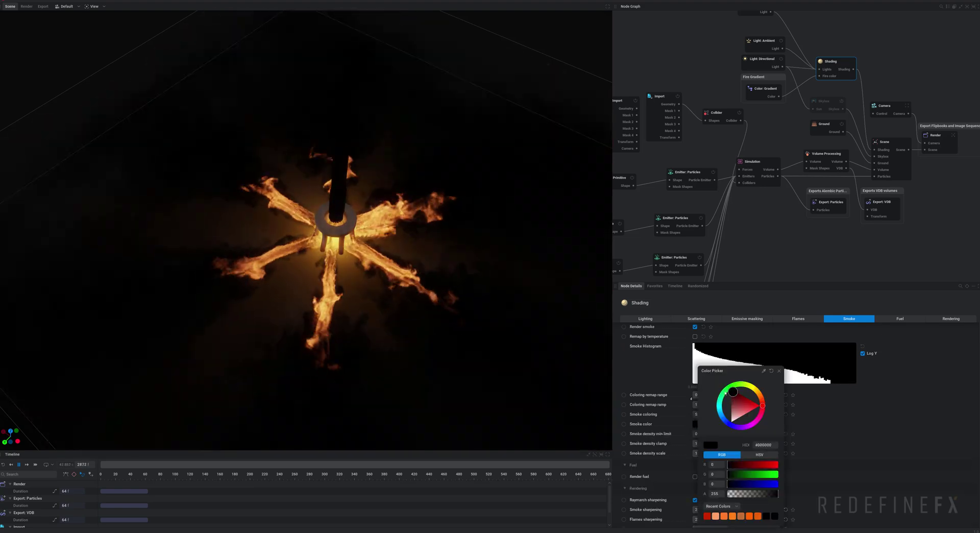
drag(721, 400, 713, 410)
Adjust the Ground node's primary color, trying pure black and settling on a near-black shade.
click(824, 124)
click(696, 365)
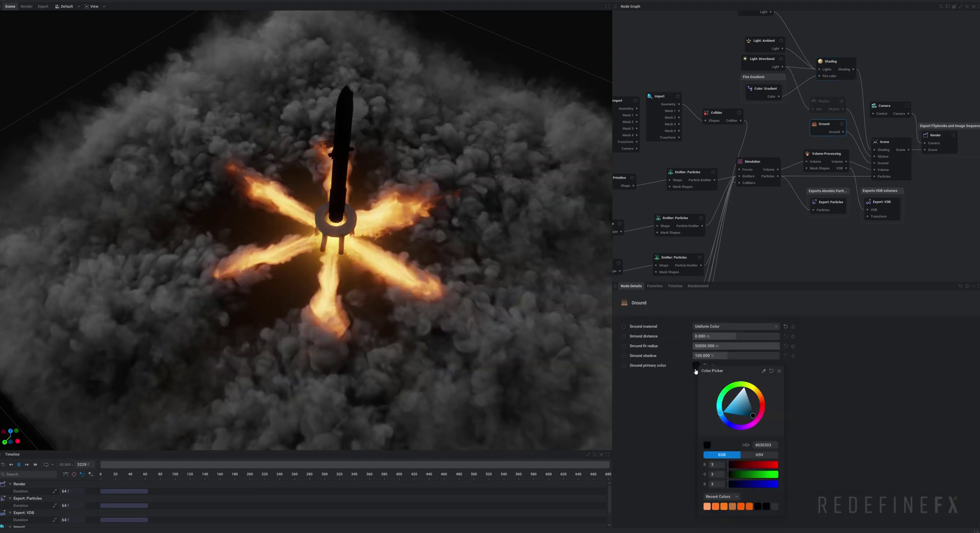
drag(751, 417, 755, 418)
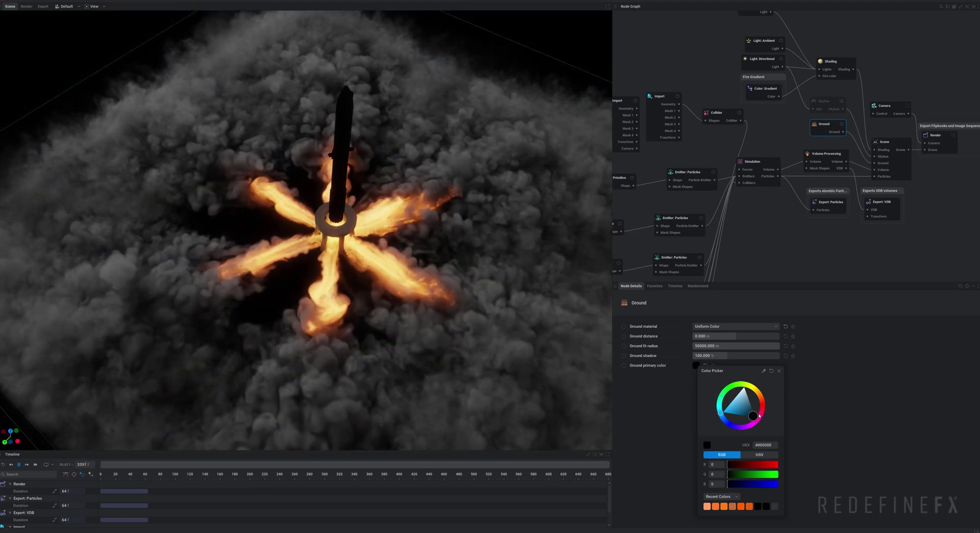
drag(759, 415, 757, 412)
click(645, 406)
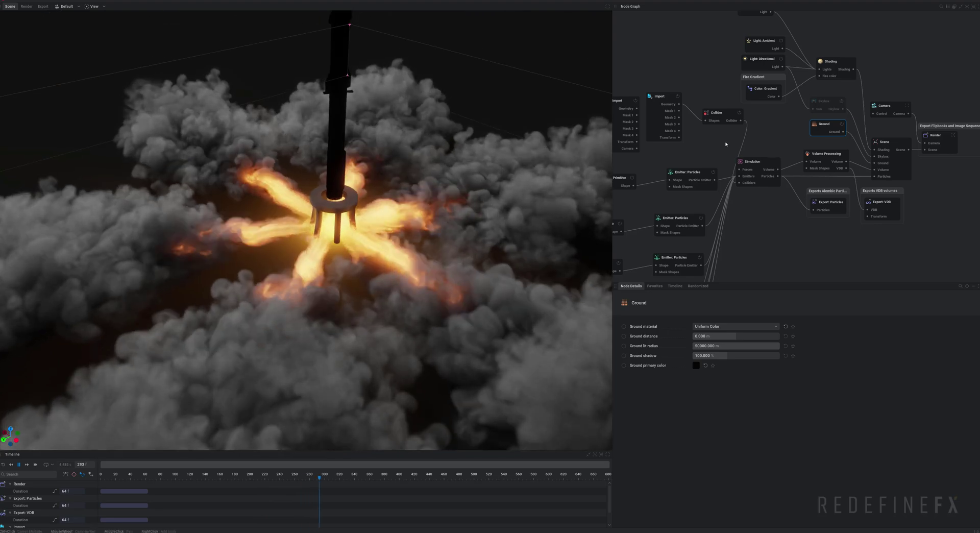
Raise the Shading node's smoke sharpening under raymarch sharpening to about 252%.
middle_drag(697, 141, 655, 151)
click(788, 73)
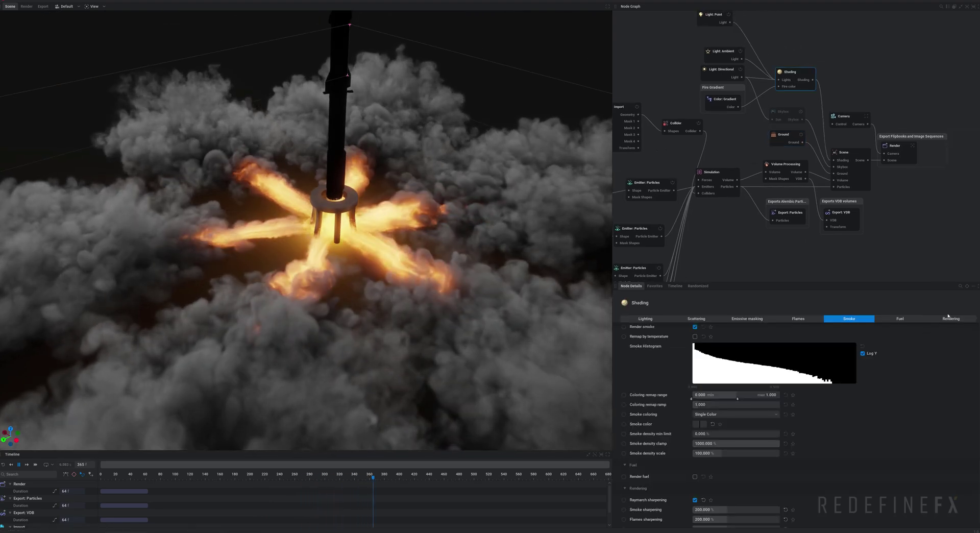
click(939, 319)
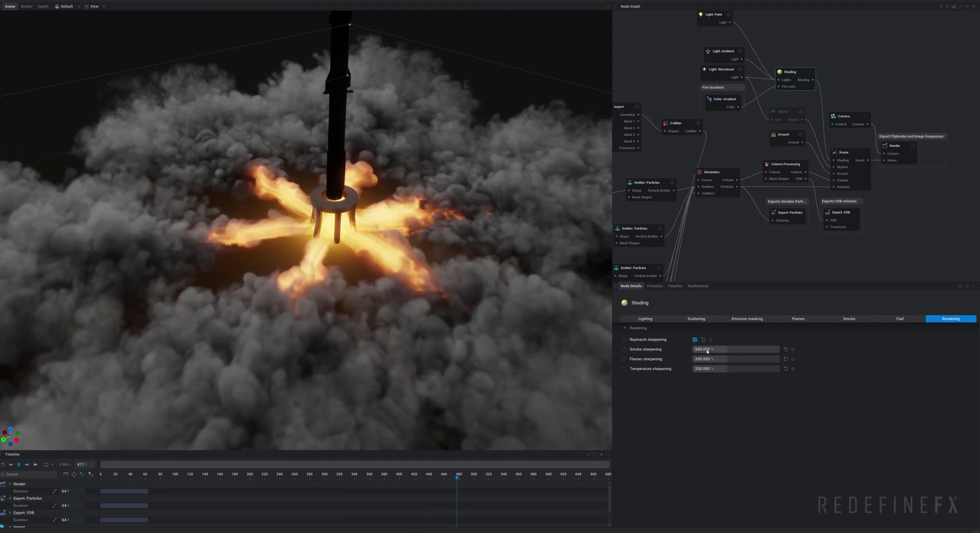
drag(698, 350, 725, 349)
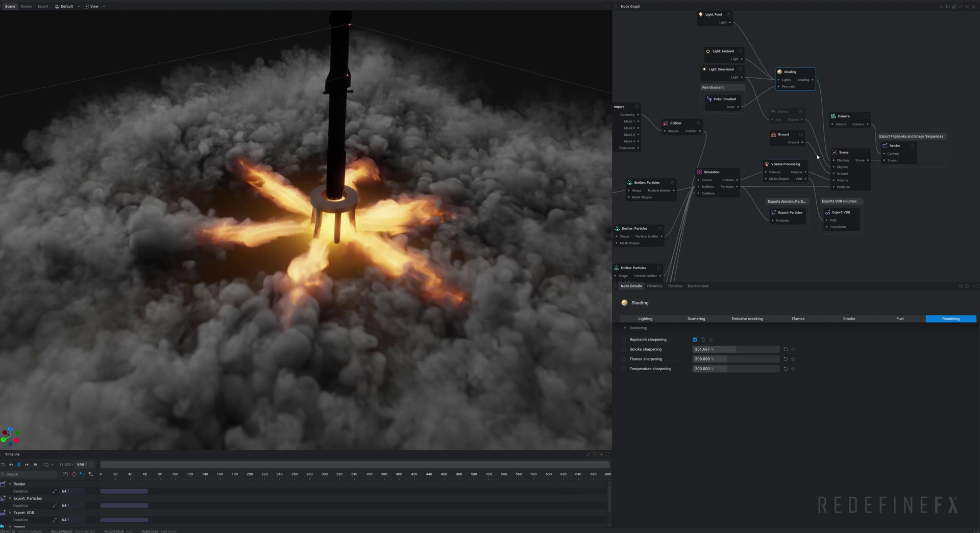
Set the Scene node's bloom intensity to 1 and its bloom radius to 0.6.
click(847, 153)
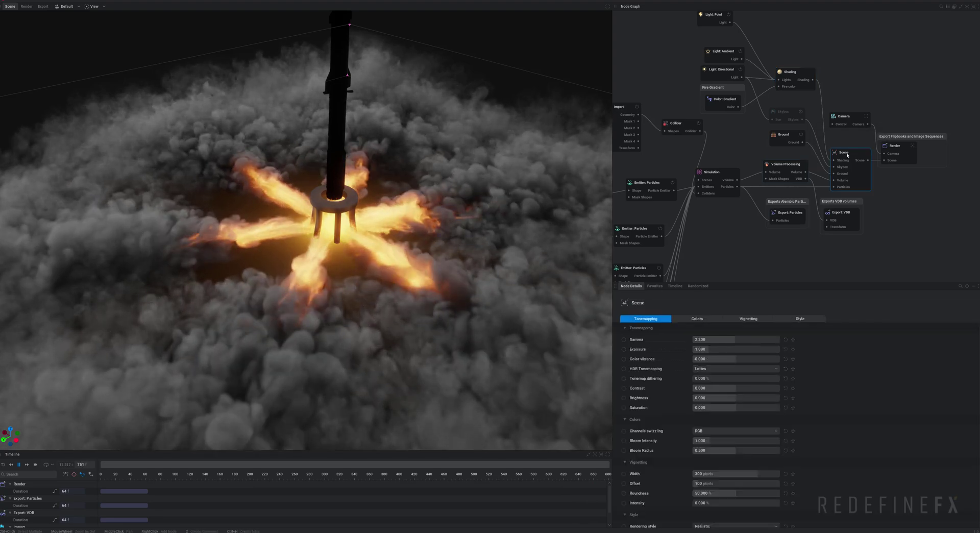
scroll(823, 363, down, 2)
scroll(823, 364, down, 2)
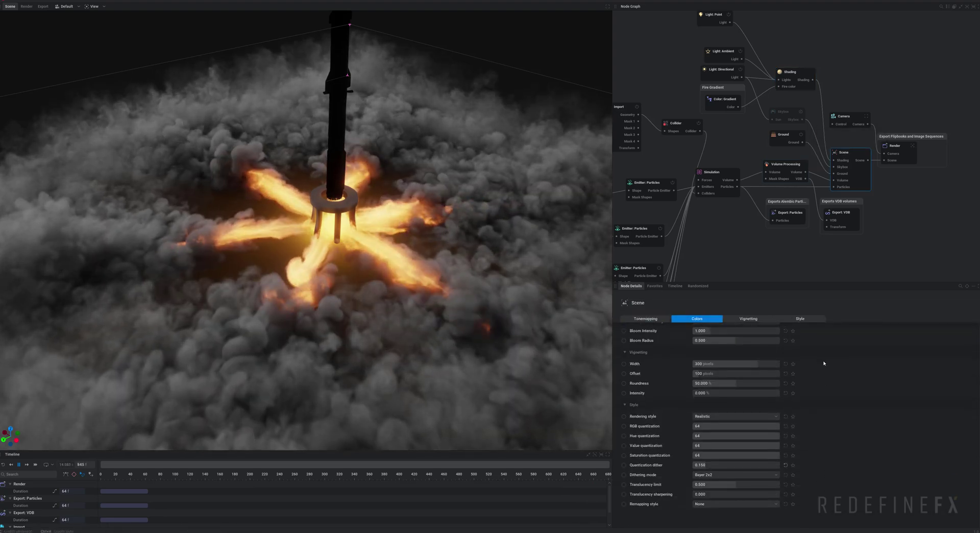
drag(704, 366, 711, 365)
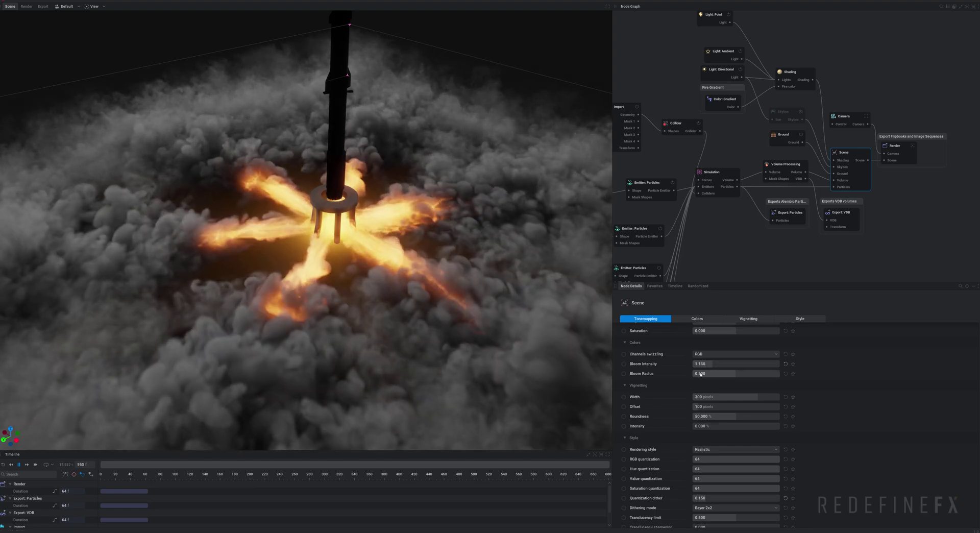
drag(700, 374, 713, 374)
click(699, 363)
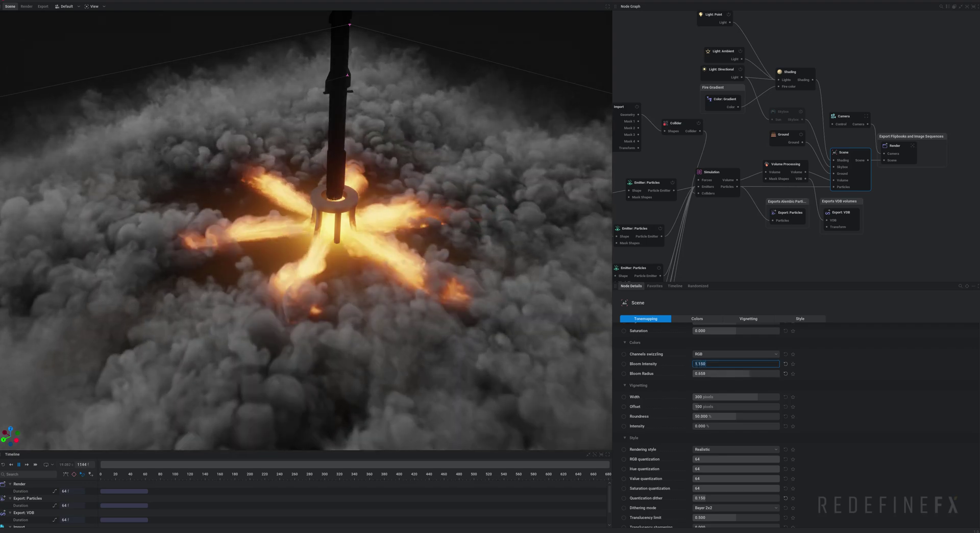
text(1)
key(Tab)
text(0)
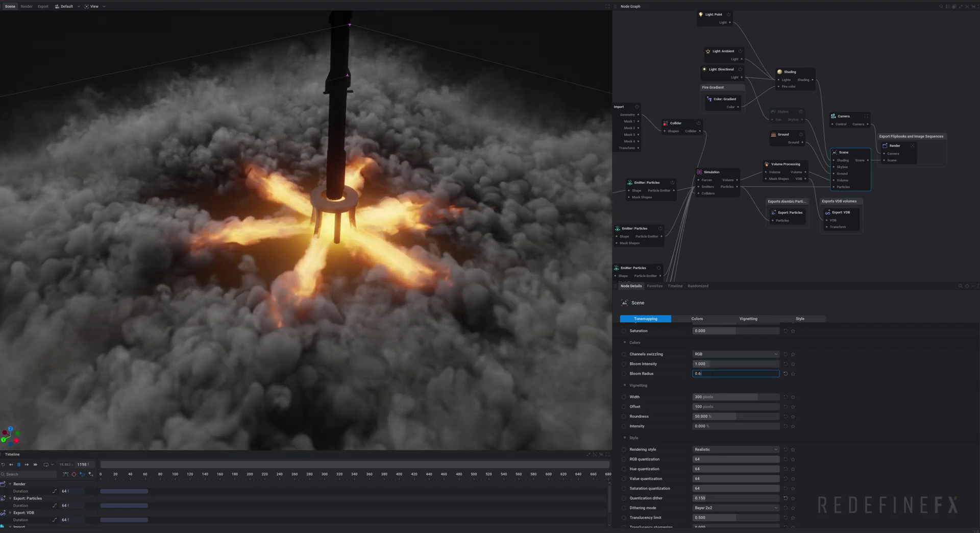
key(Return)
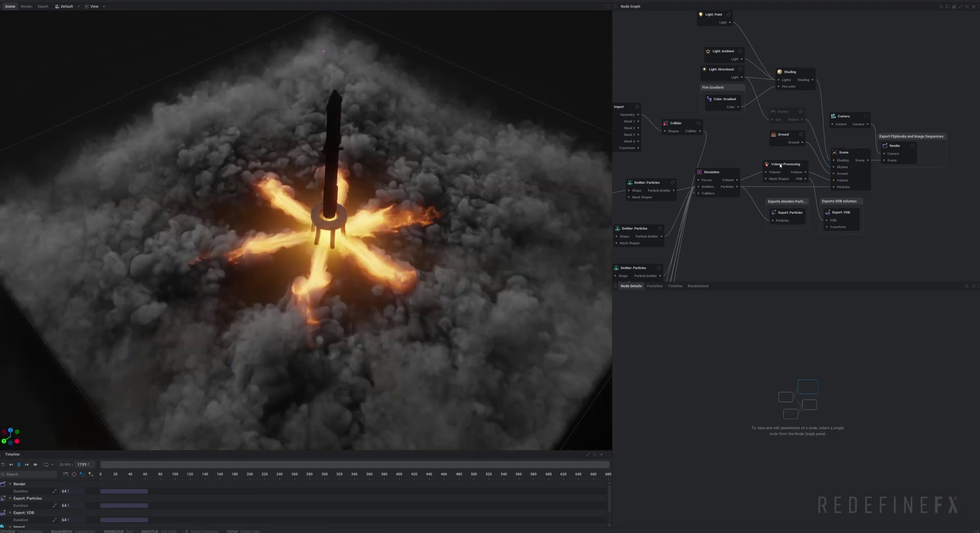
Apply the Sharpen post process in the Volume Processing node with smoke sharpening at about 105%, and inspect the jets up close.
click(782, 166)
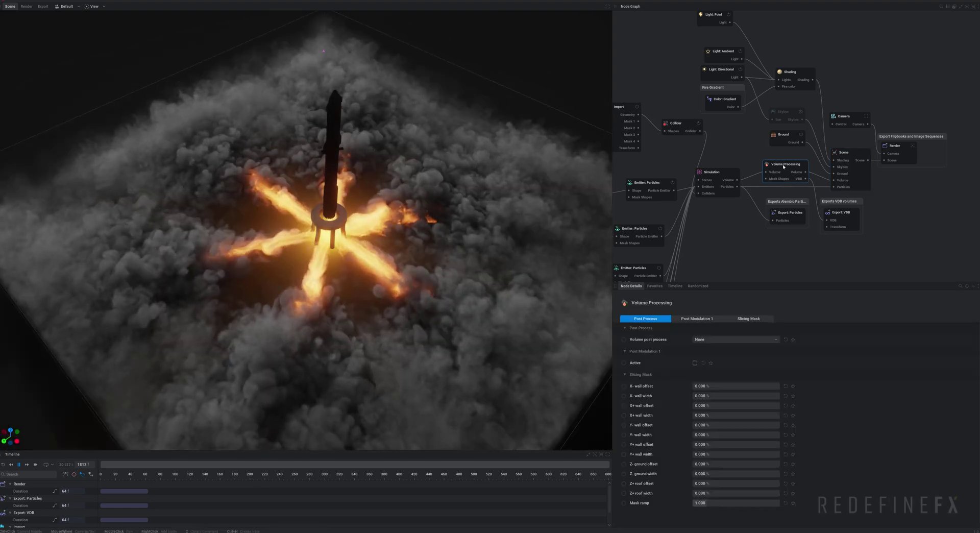
click(707, 339)
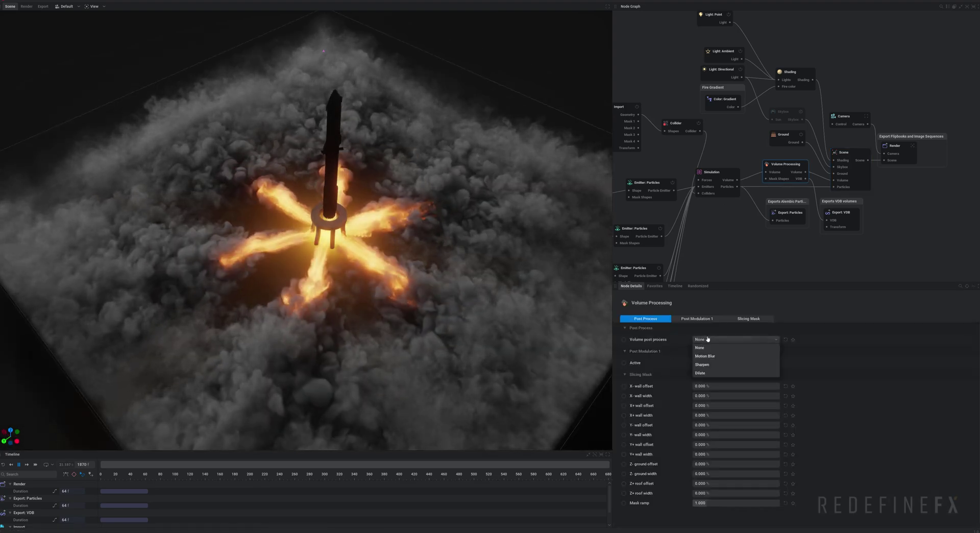
click(704, 364)
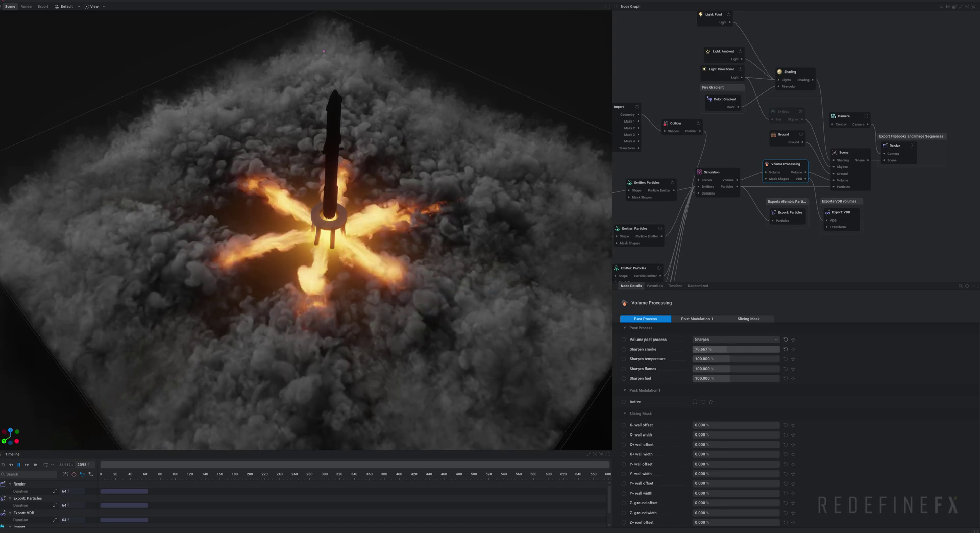
mouse_move(507, 243)
mouse_down()
mouse_move(507, 327)
mouse_move(507, 243)
mouse_up()
scroll(507, 243, up, 3)
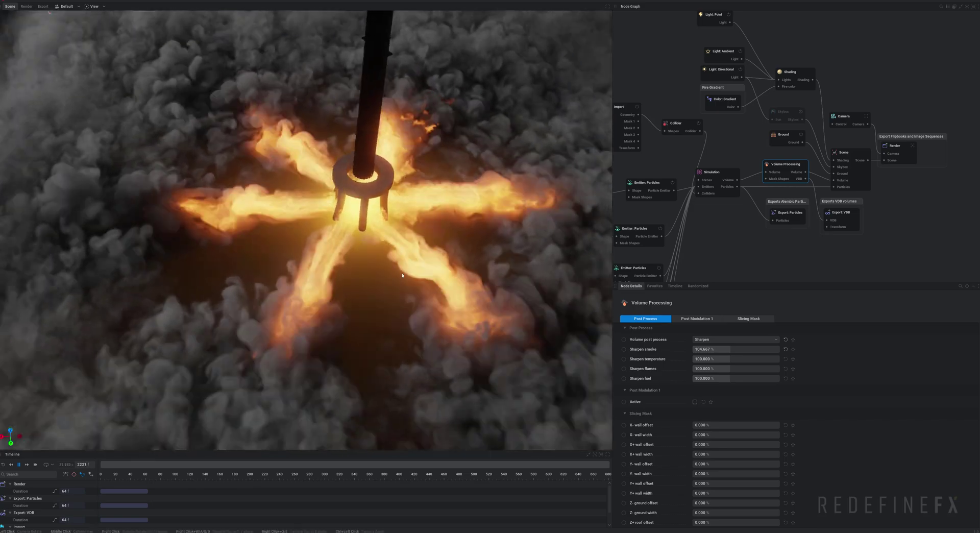
middle_drag(402, 276, 503, 183)
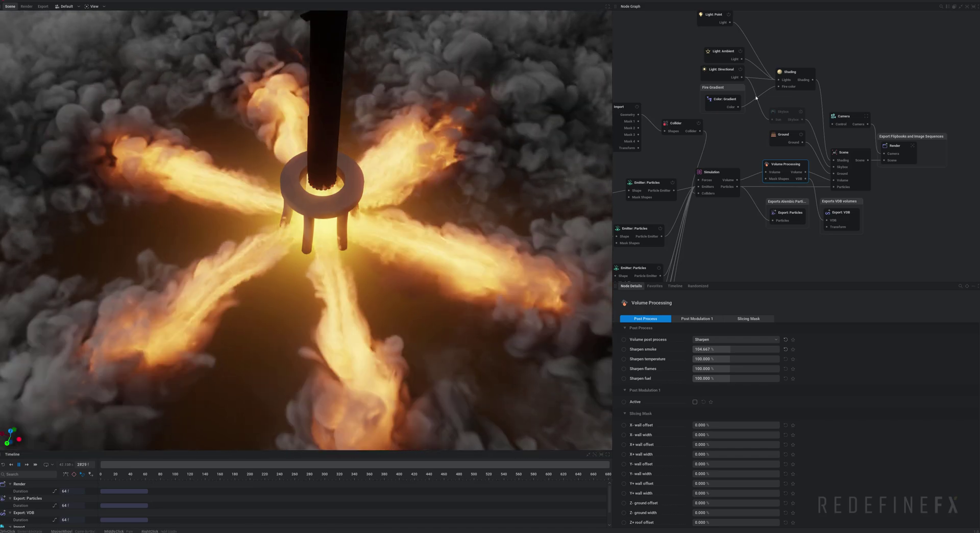
Lighten the pale orange stop near the bright end of the fire color gradient.
click(713, 105)
click(803, 343)
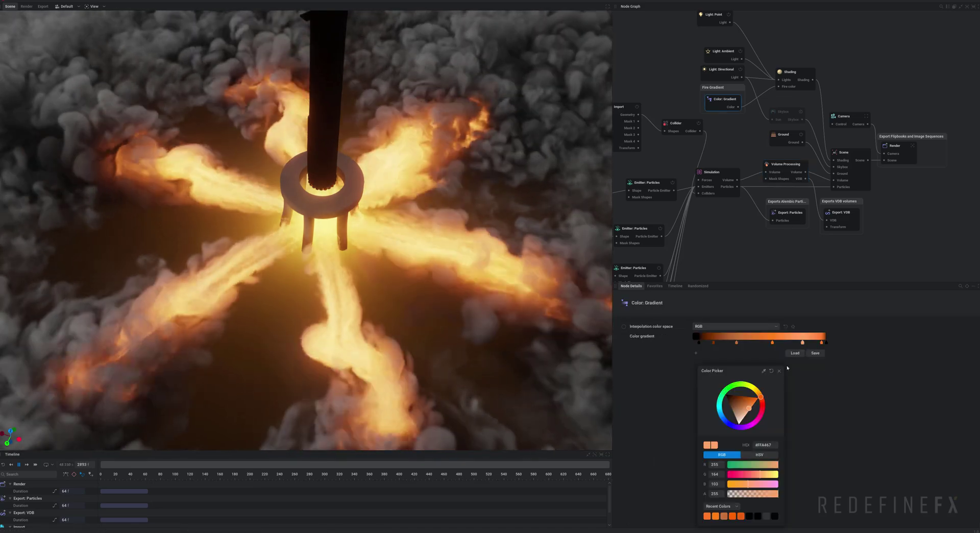
drag(747, 412, 749, 412)
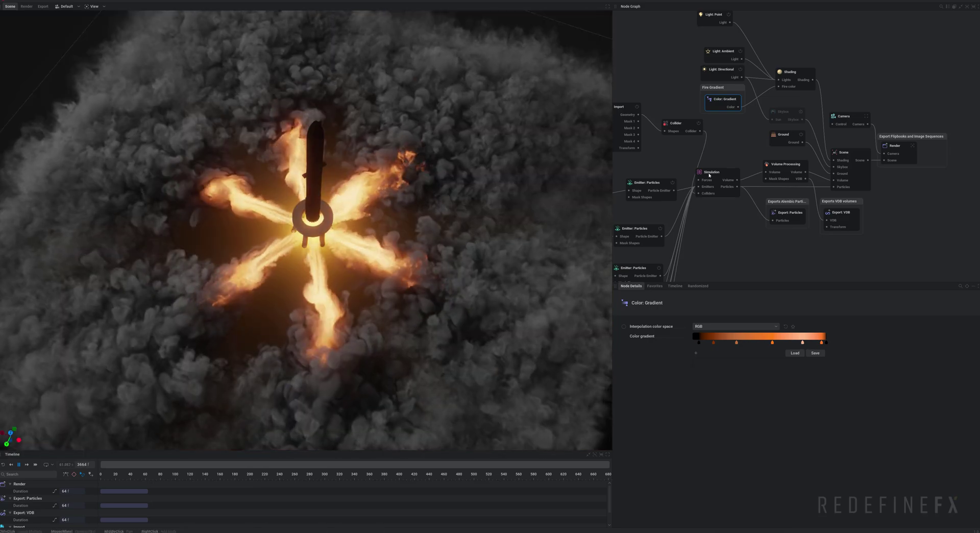
Restart the simulation and watch the smoke build up around the launch pad.
click(712, 172)
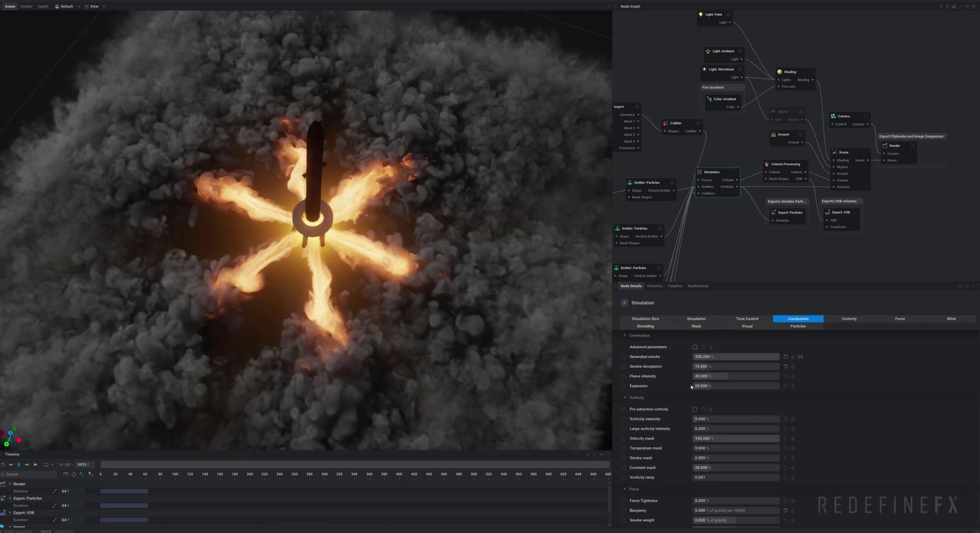
drag(373, 204, 373, 175)
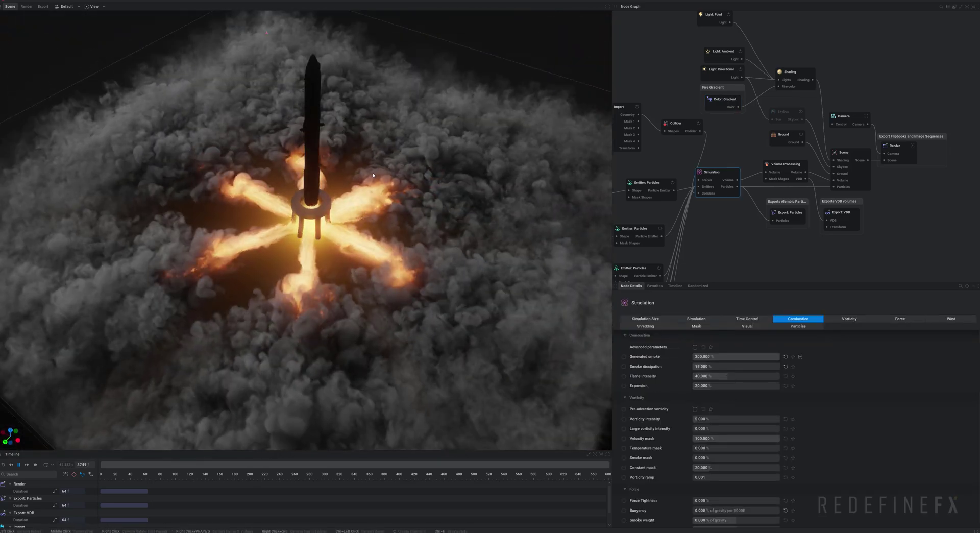
key(r)
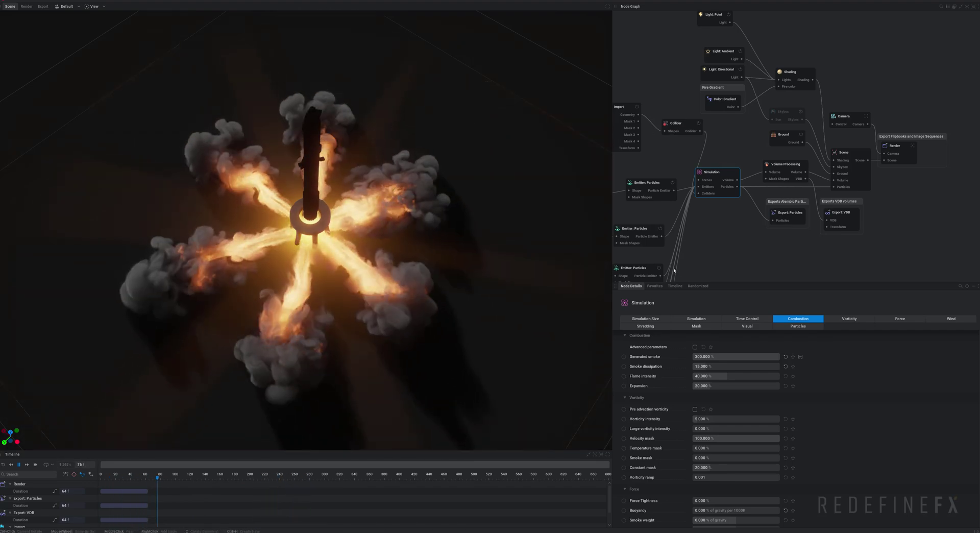
Set the Simulation node's upscaling to X2, apply the new resolution, and inspect the finer detail from above.
click(645, 319)
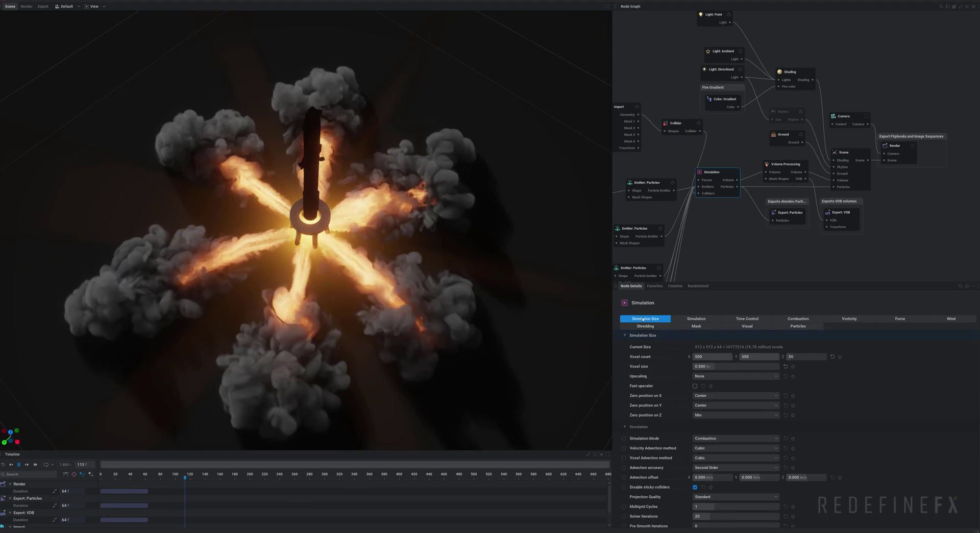
click(706, 378)
click(709, 392)
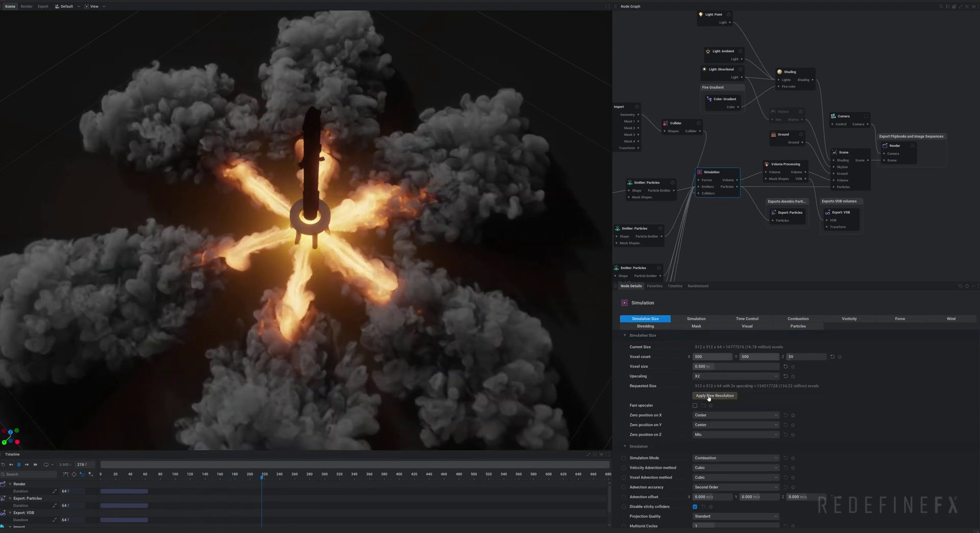
click(708, 396)
drag(381, 218, 435, 201)
scroll(306, 230, up, 3)
scroll(306, 230, down, 2)
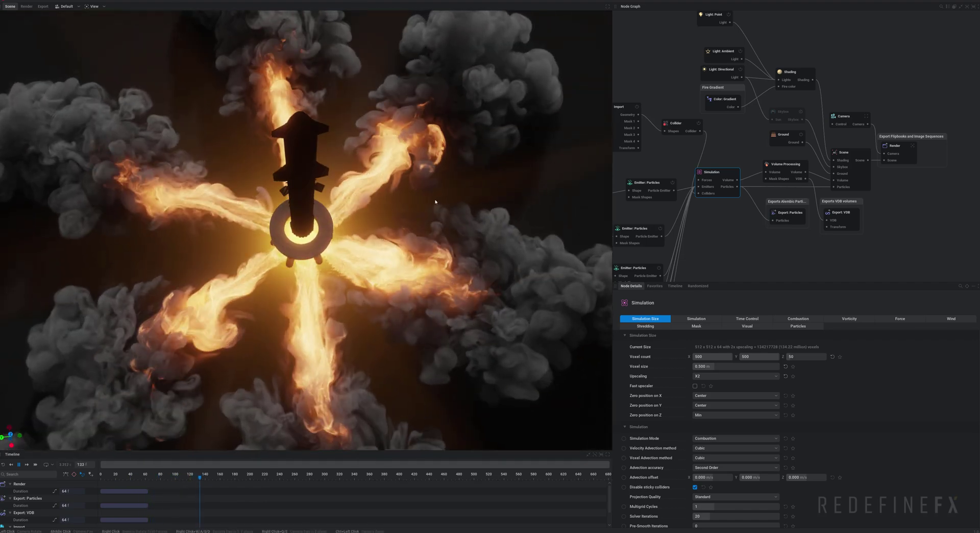
View the launch pad from a lower angle and change the Simulation node's upscaling option.
scroll(435, 201, down, 2)
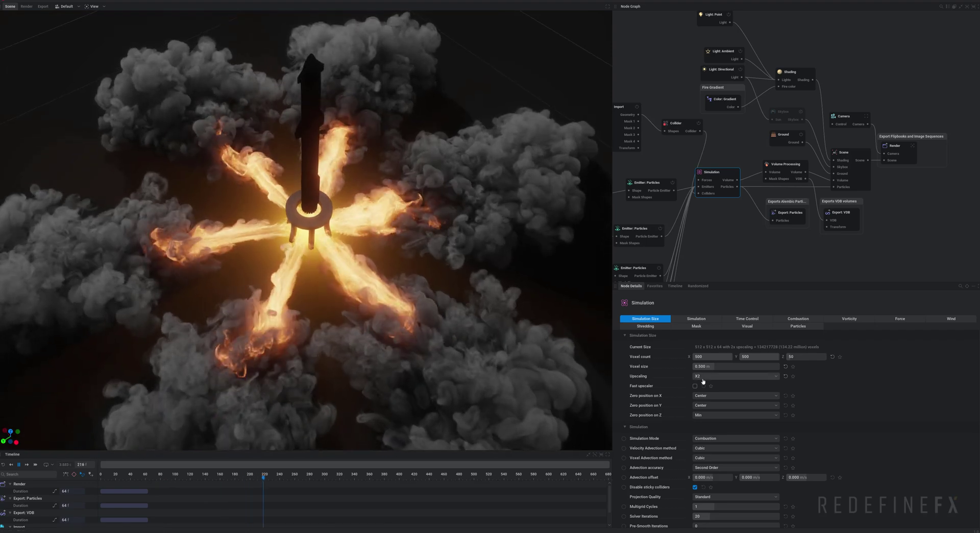
click(714, 376)
click(699, 383)
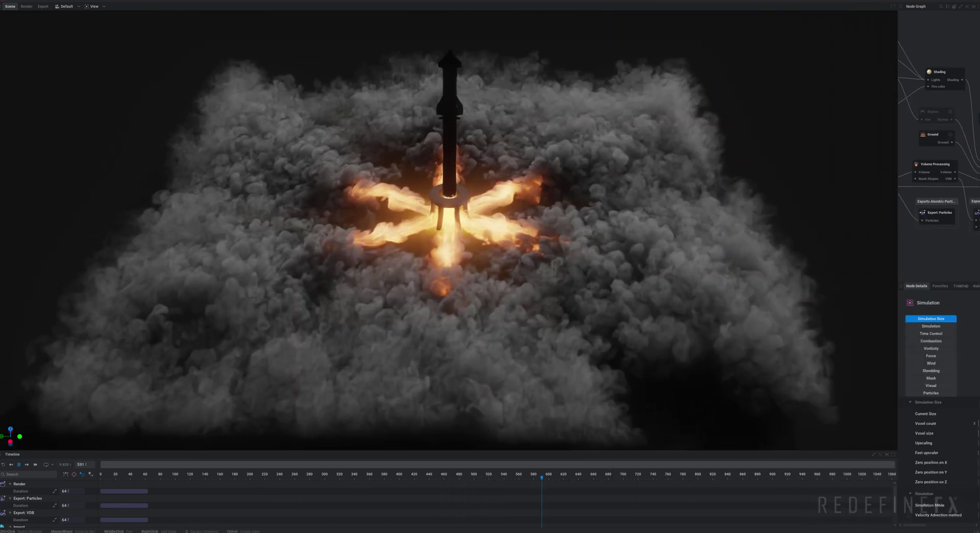
Widen the viewport and inspect the jets and spreading smoke from several angles as the simulation runs.
drag(896, 219, 919, 219)
scroll(839, 219, up, 2)
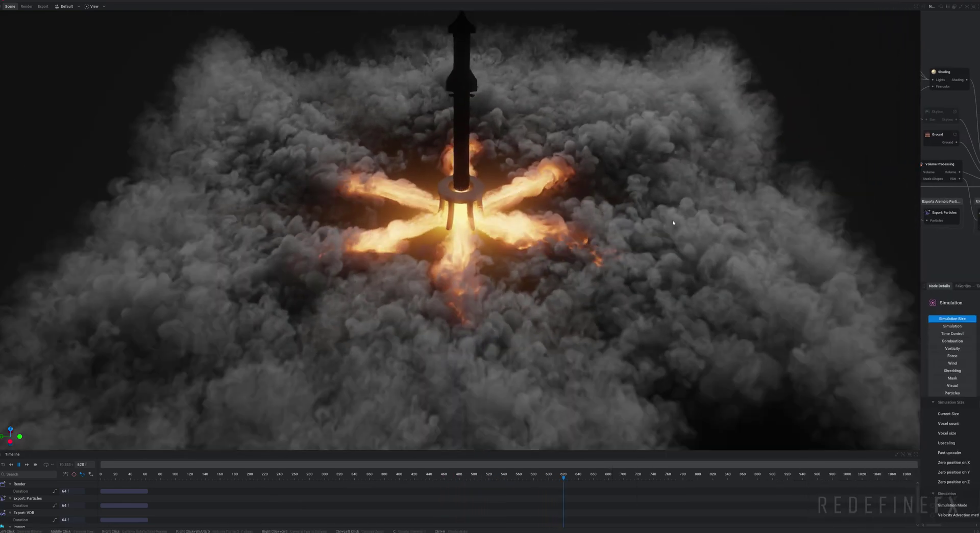
drag(840, 219, 786, 199)
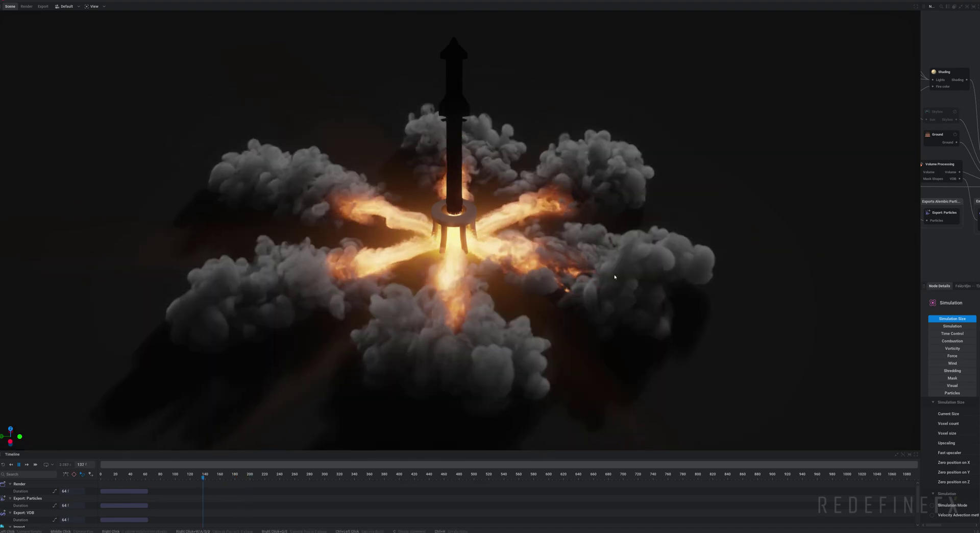
drag(616, 278, 745, 336)
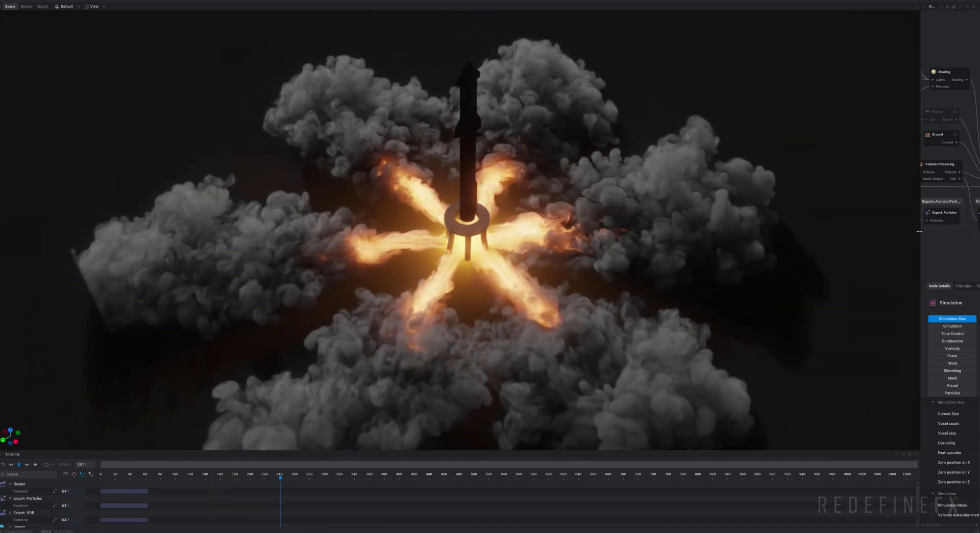
Widen the node graph area again and select the Simulation node to show its settings.
drag(920, 239, 547, 238)
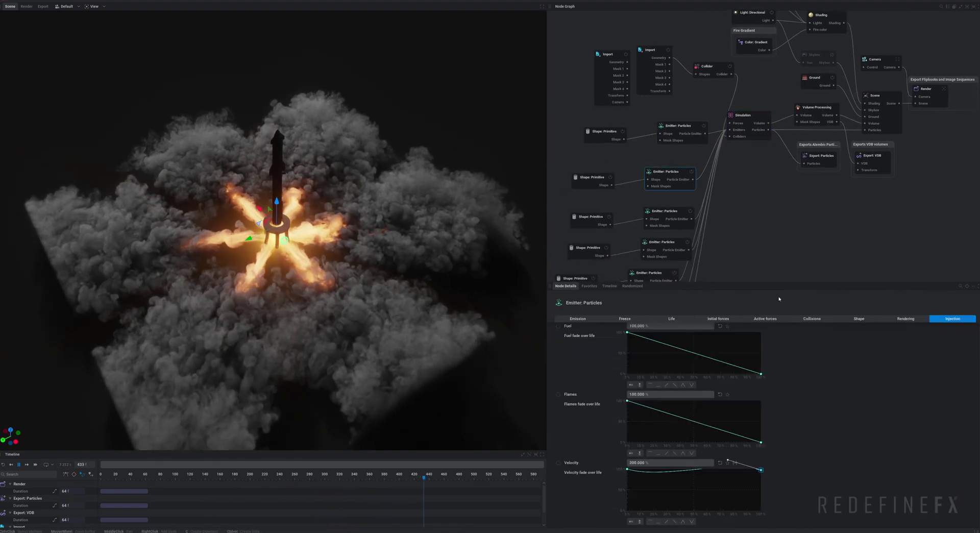
middle_drag(747, 12, 686, 92)
click(741, 121)
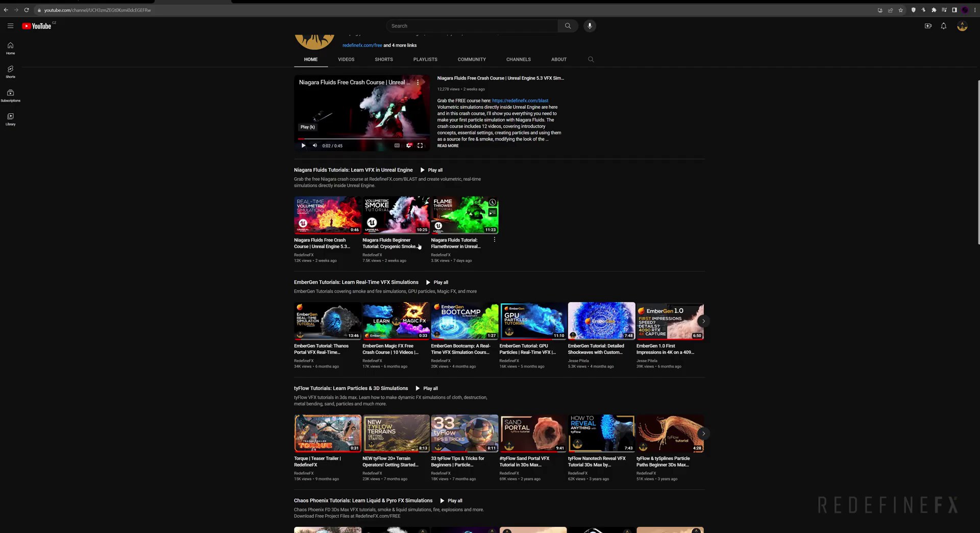
Switch to the RedefineFX YouTube channel in the browser and look through its EmberGen and tyFlow tutorials.
scroll(337, 299, down, 1)
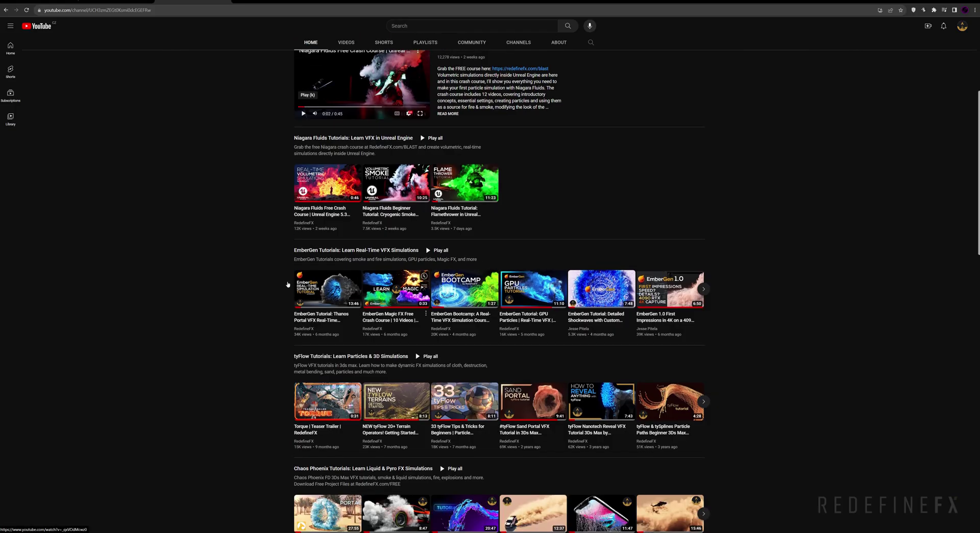